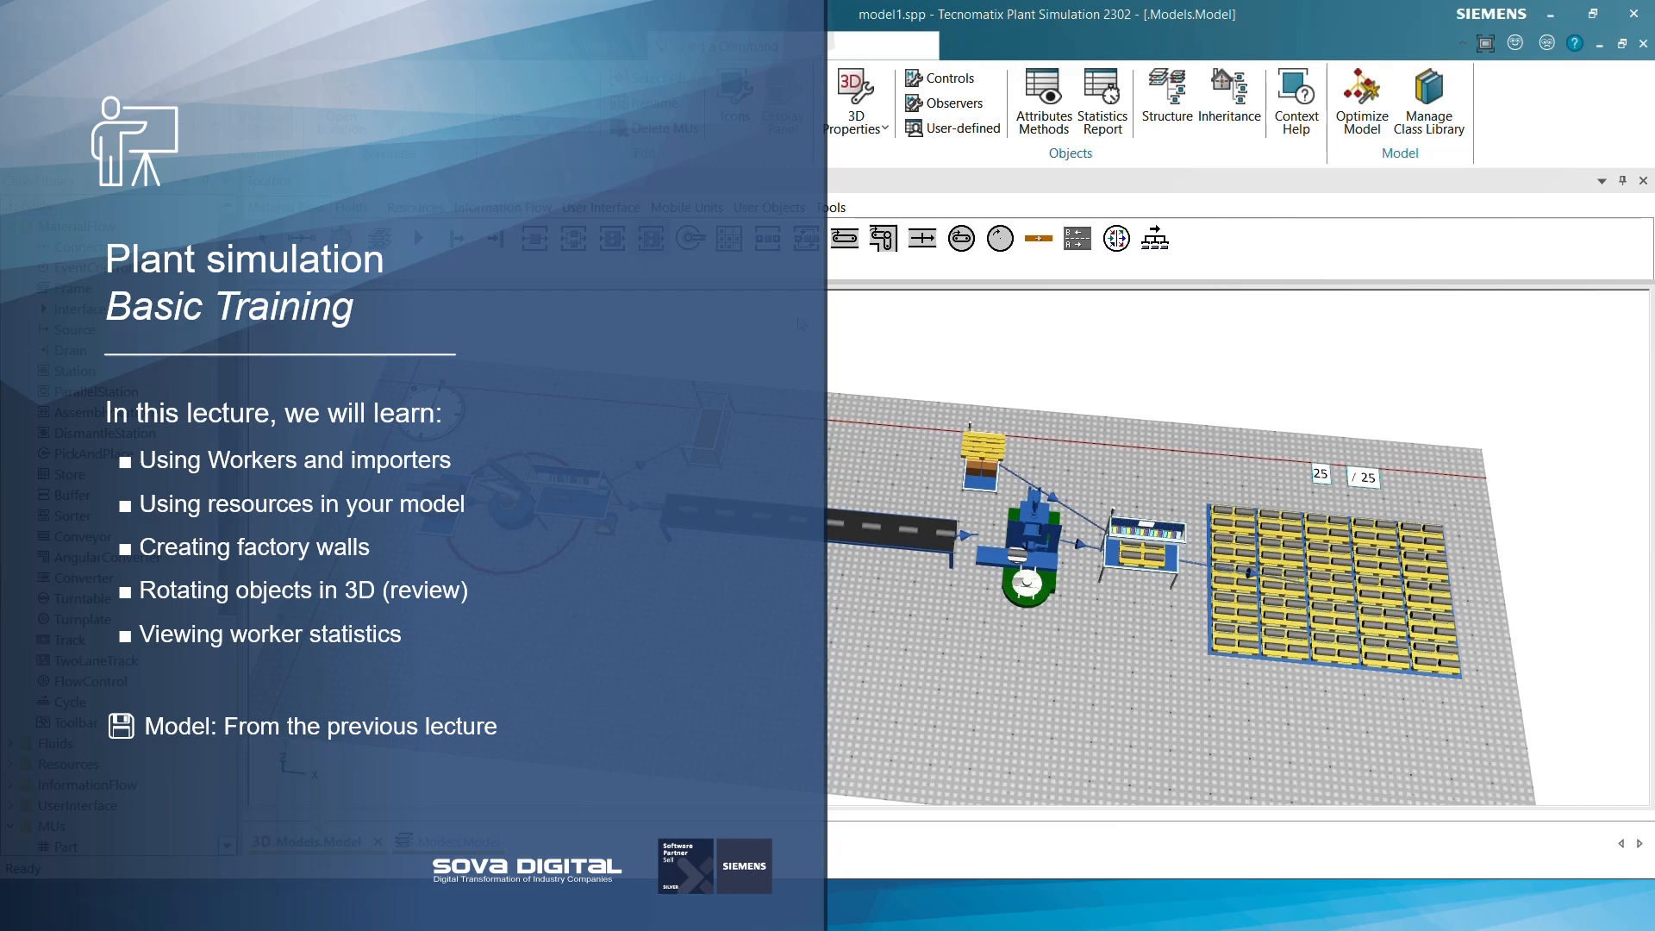
Create factory walls around the production line with an X dimension of 30 m
scroll(801, 324, down, 1)
drag(760, 333, 749, 342)
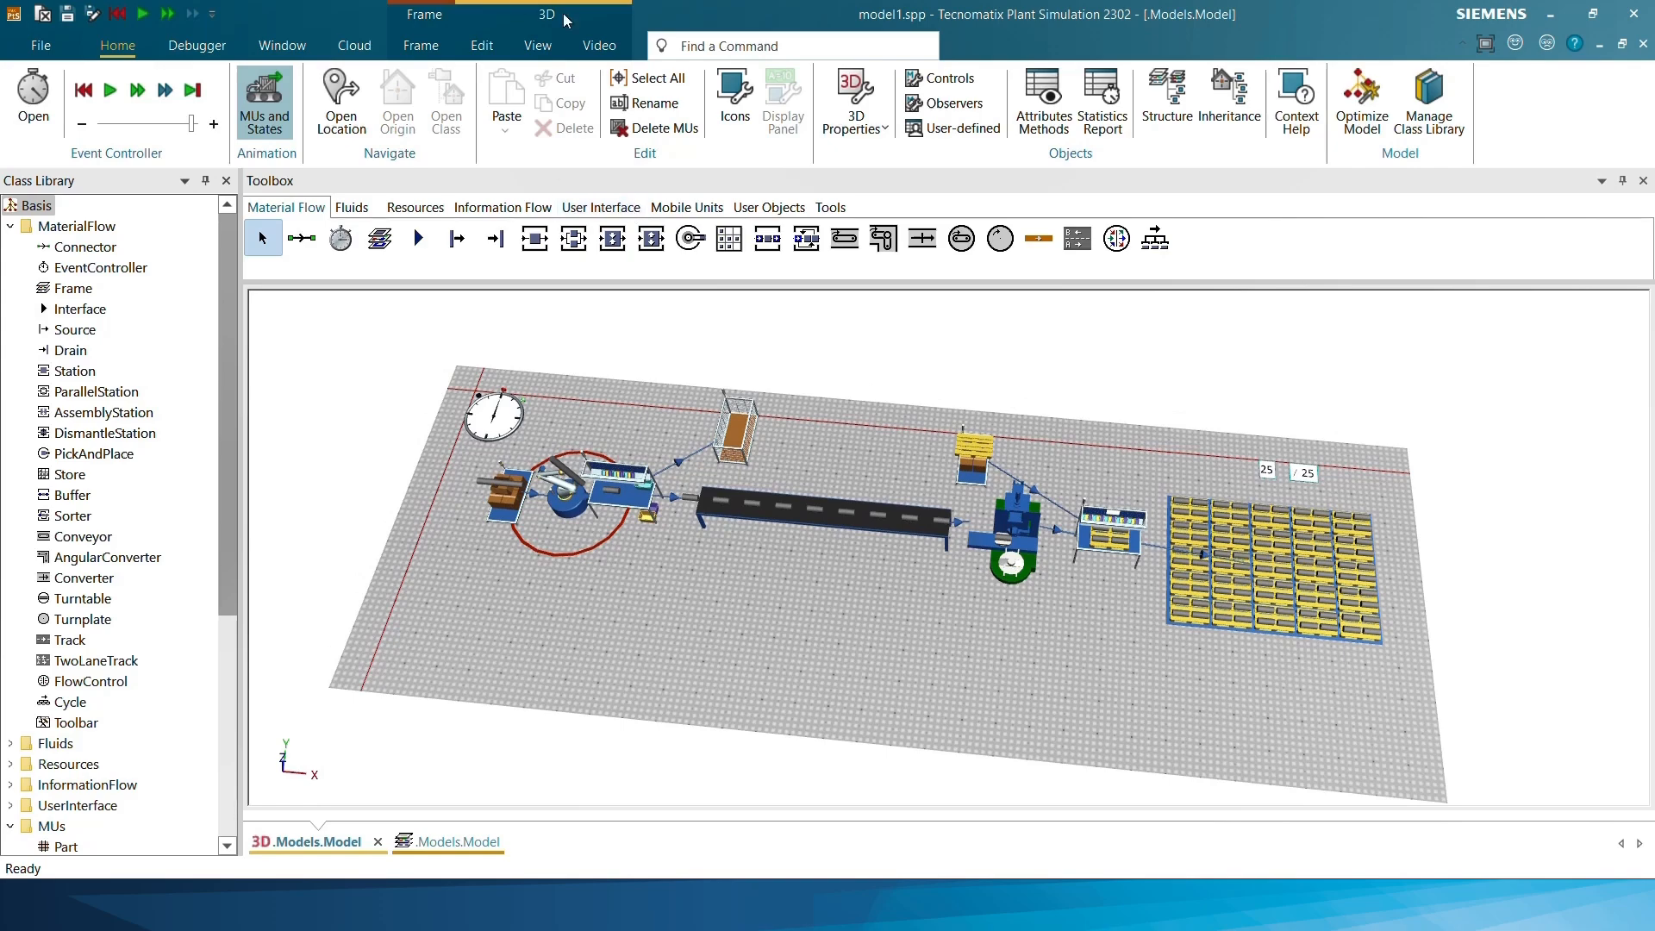
click(493, 44)
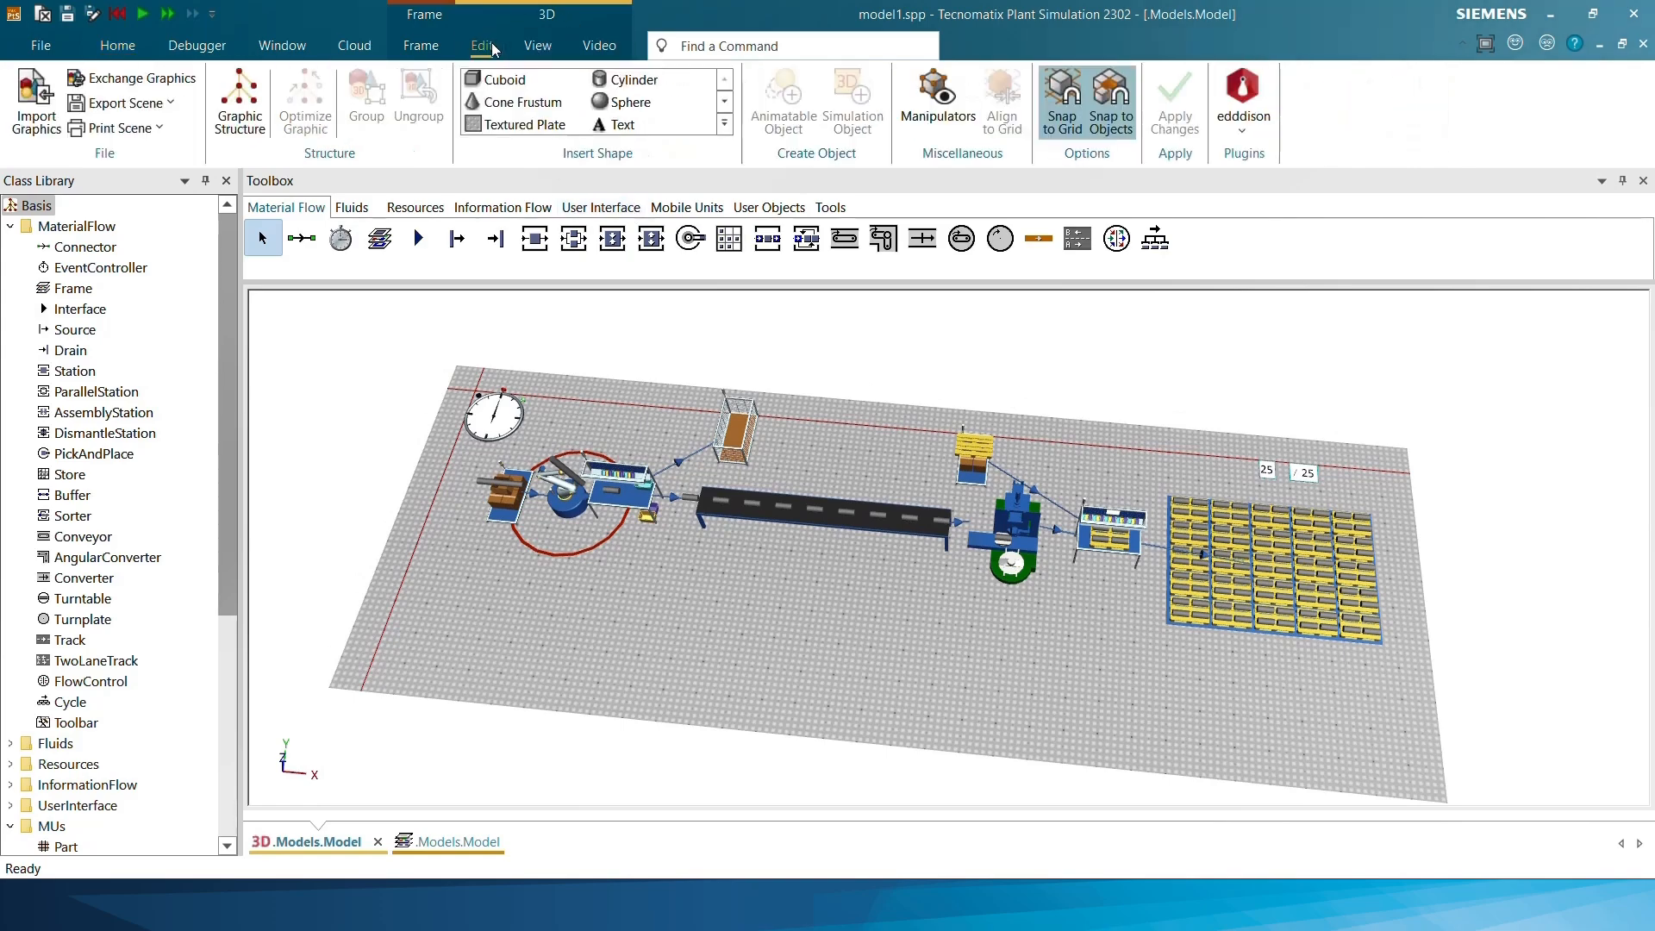
click(724, 105)
click(724, 105)
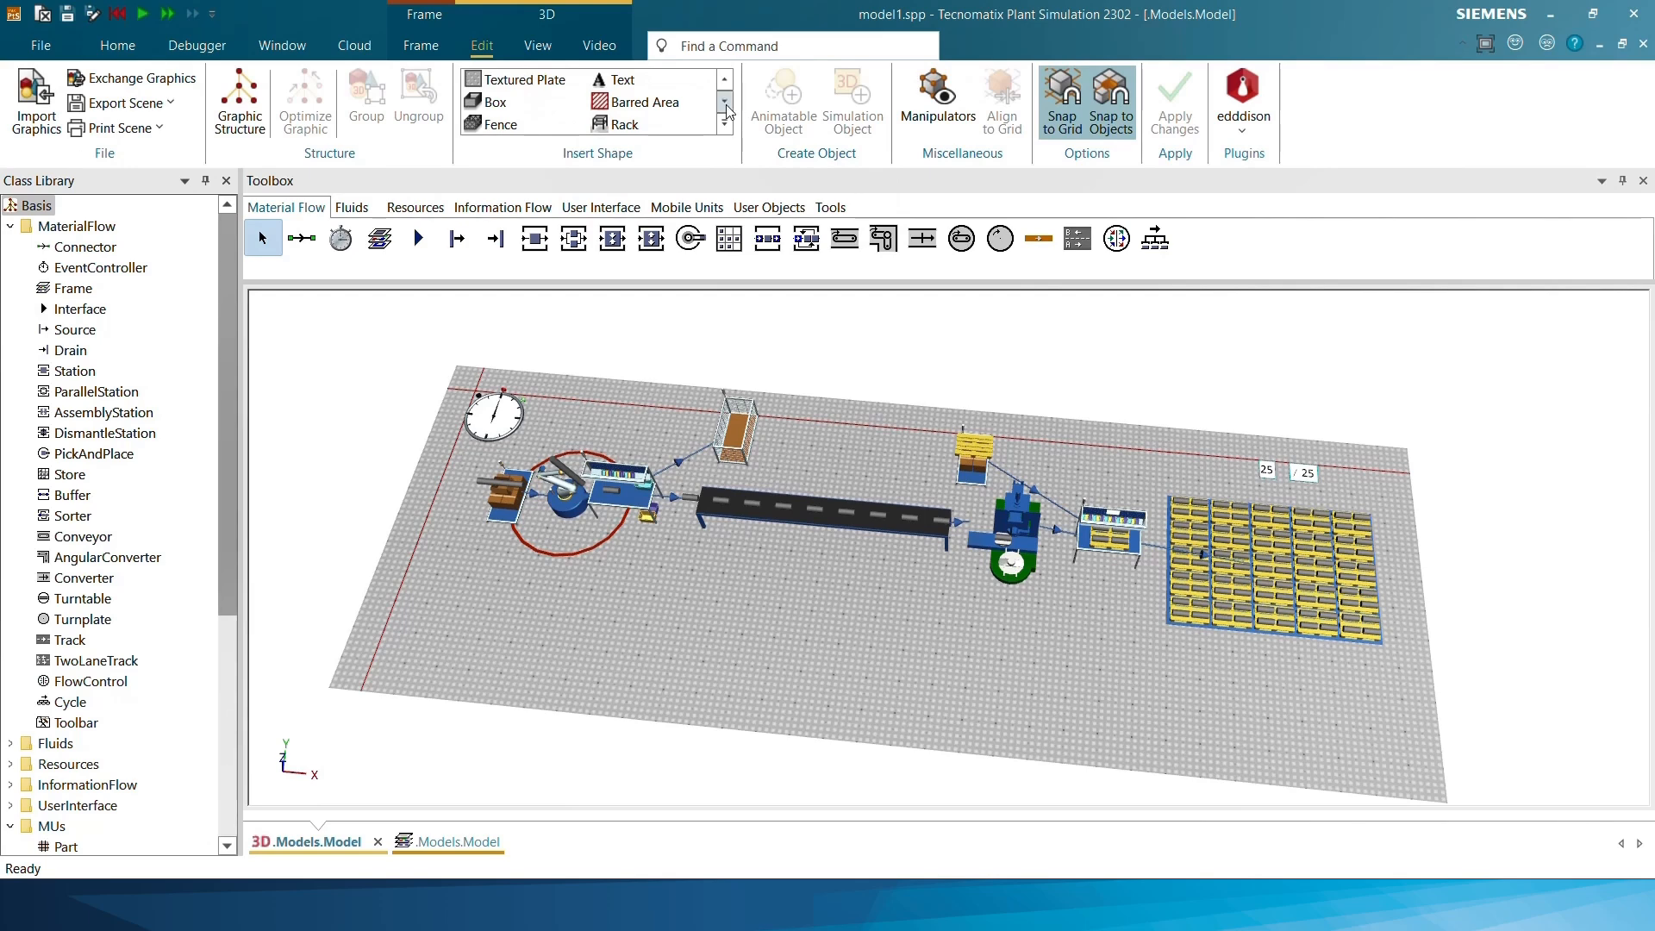
click(724, 105)
click(724, 105)
click(648, 103)
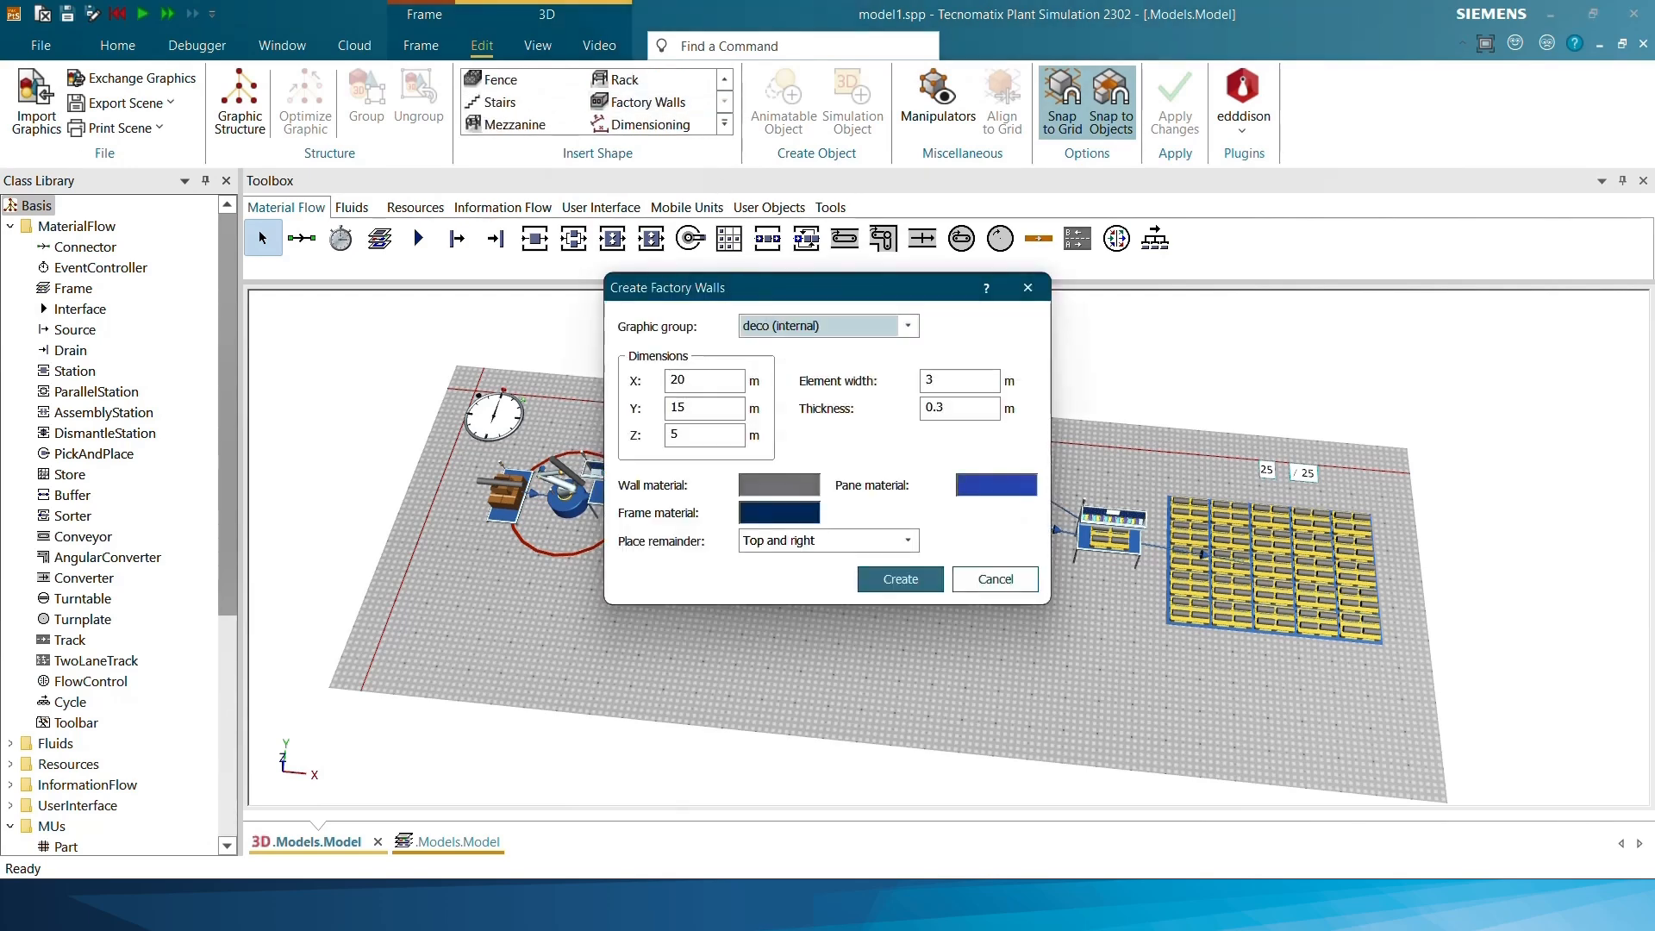
drag(695, 380, 607, 373)
text(30)
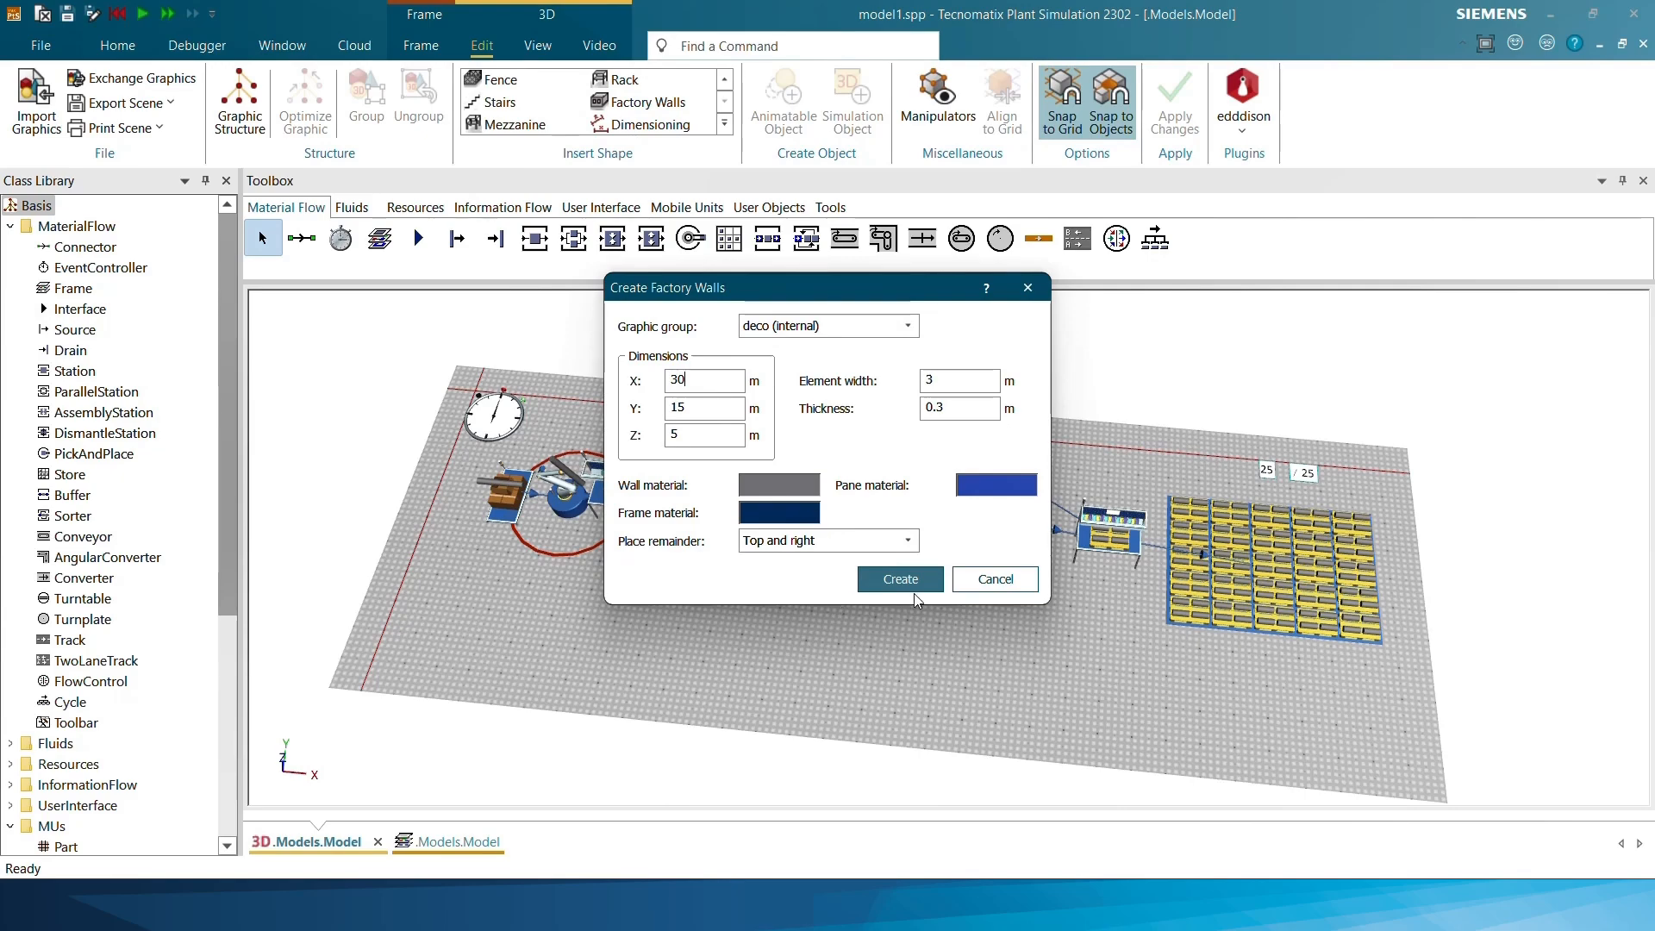
click(905, 582)
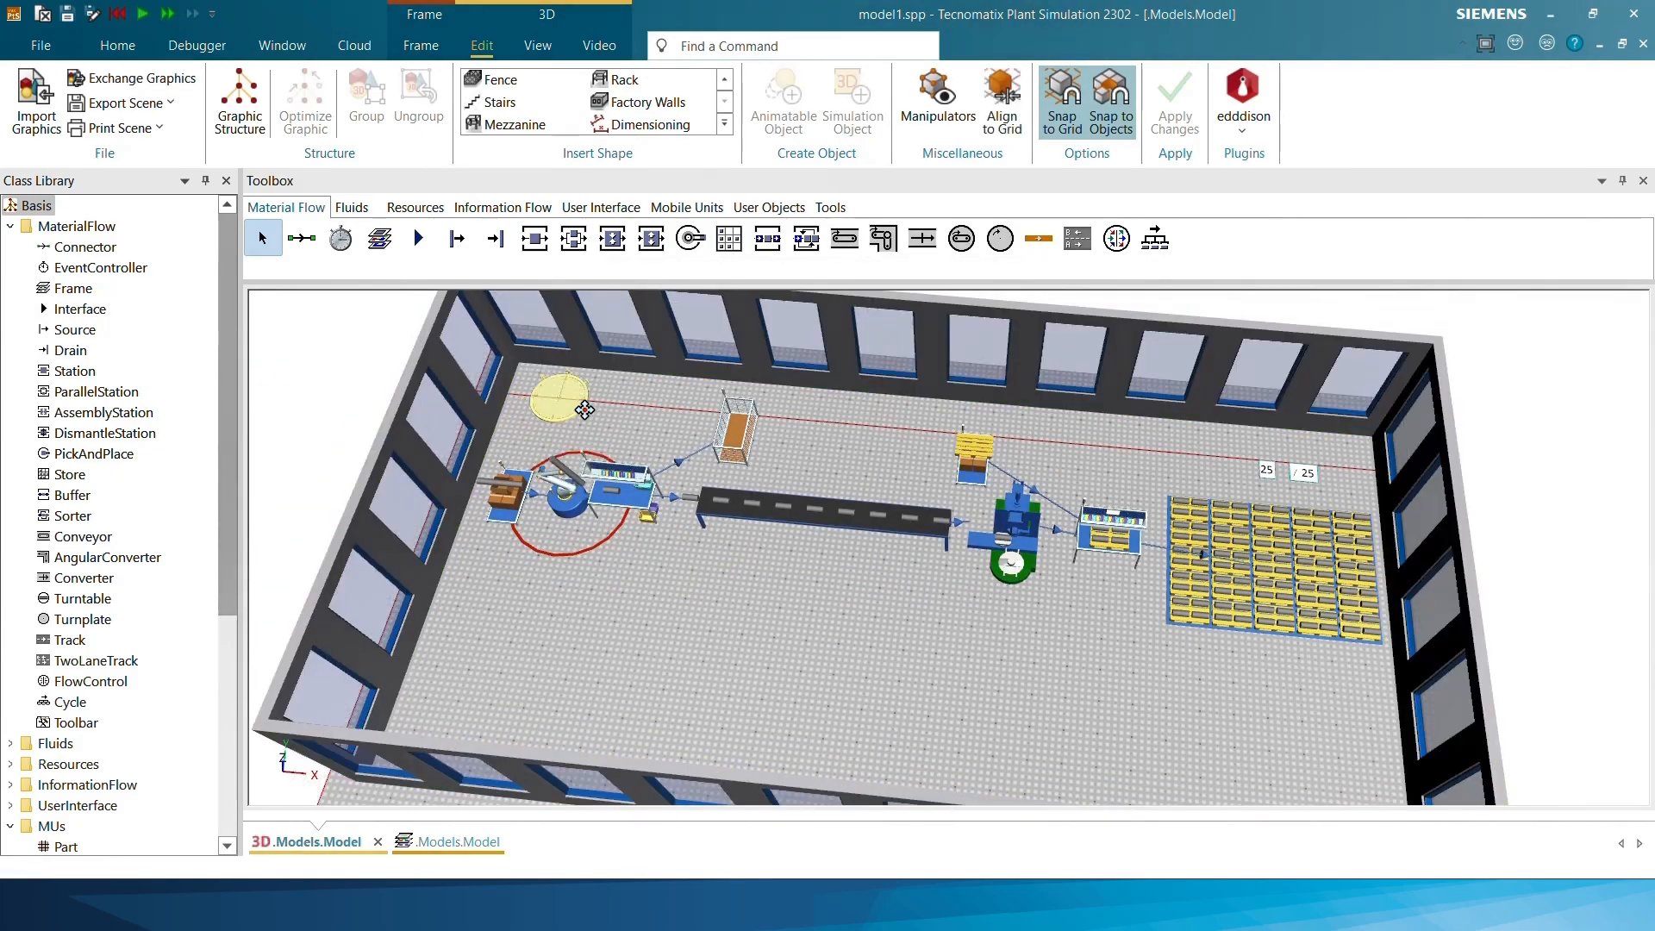
Insert a WorkerPool and a Broker side by side behind the conveyor, inside the factory walls
scroll(782, 690, down, 2)
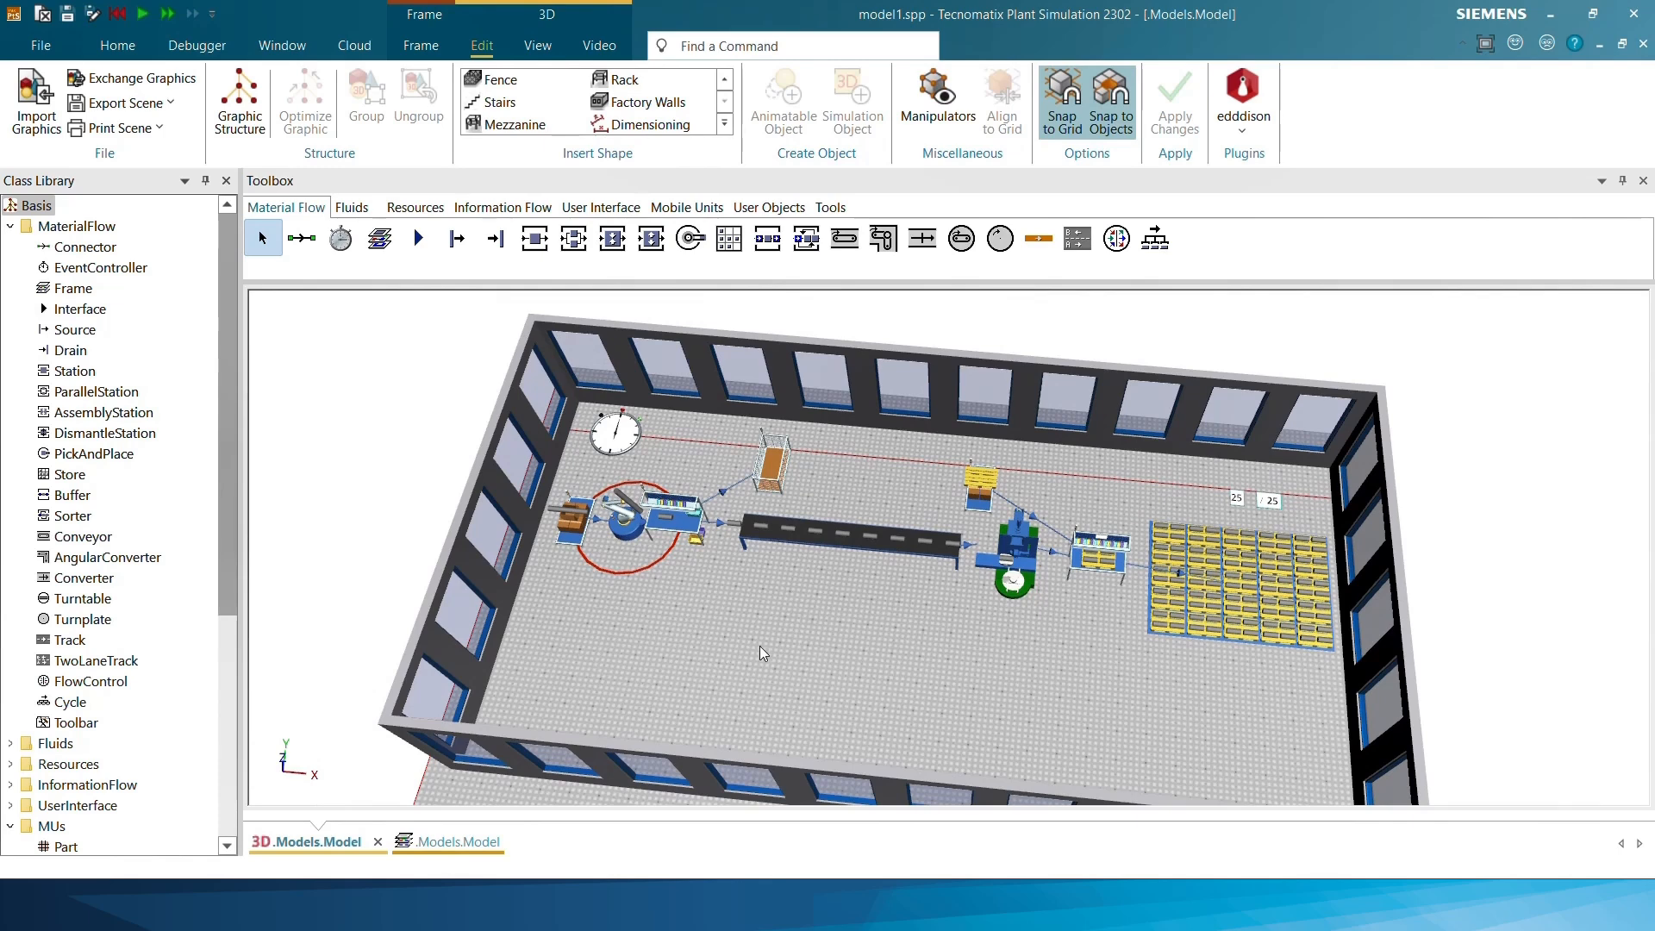
click(415, 207)
click(418, 241)
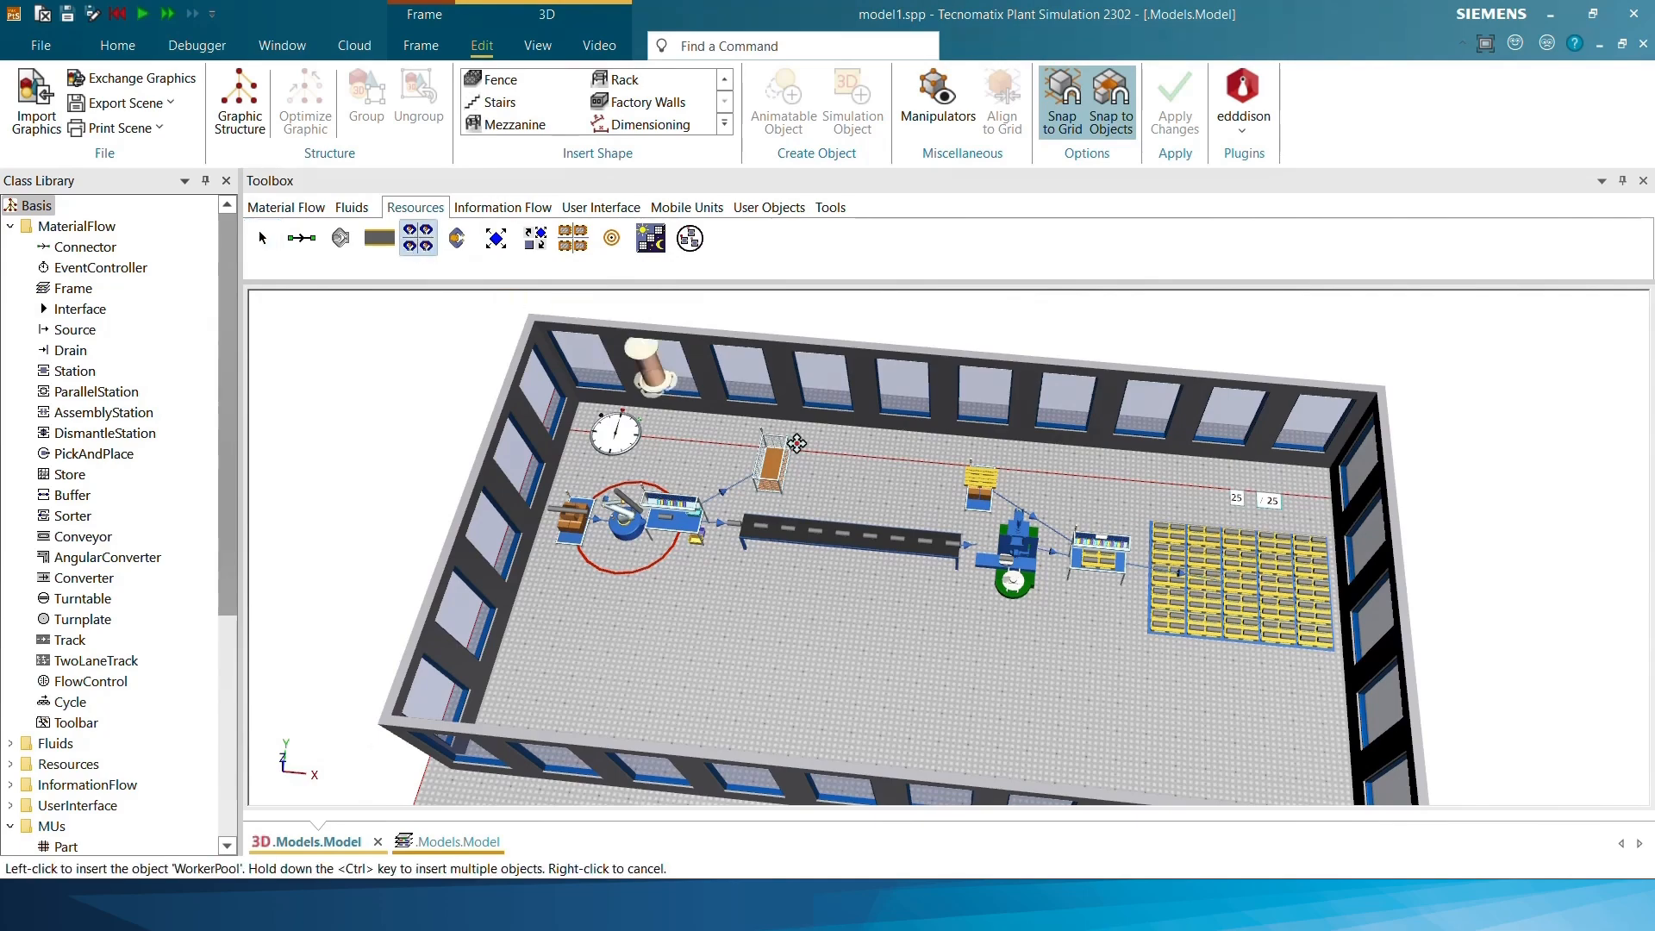
click(855, 476)
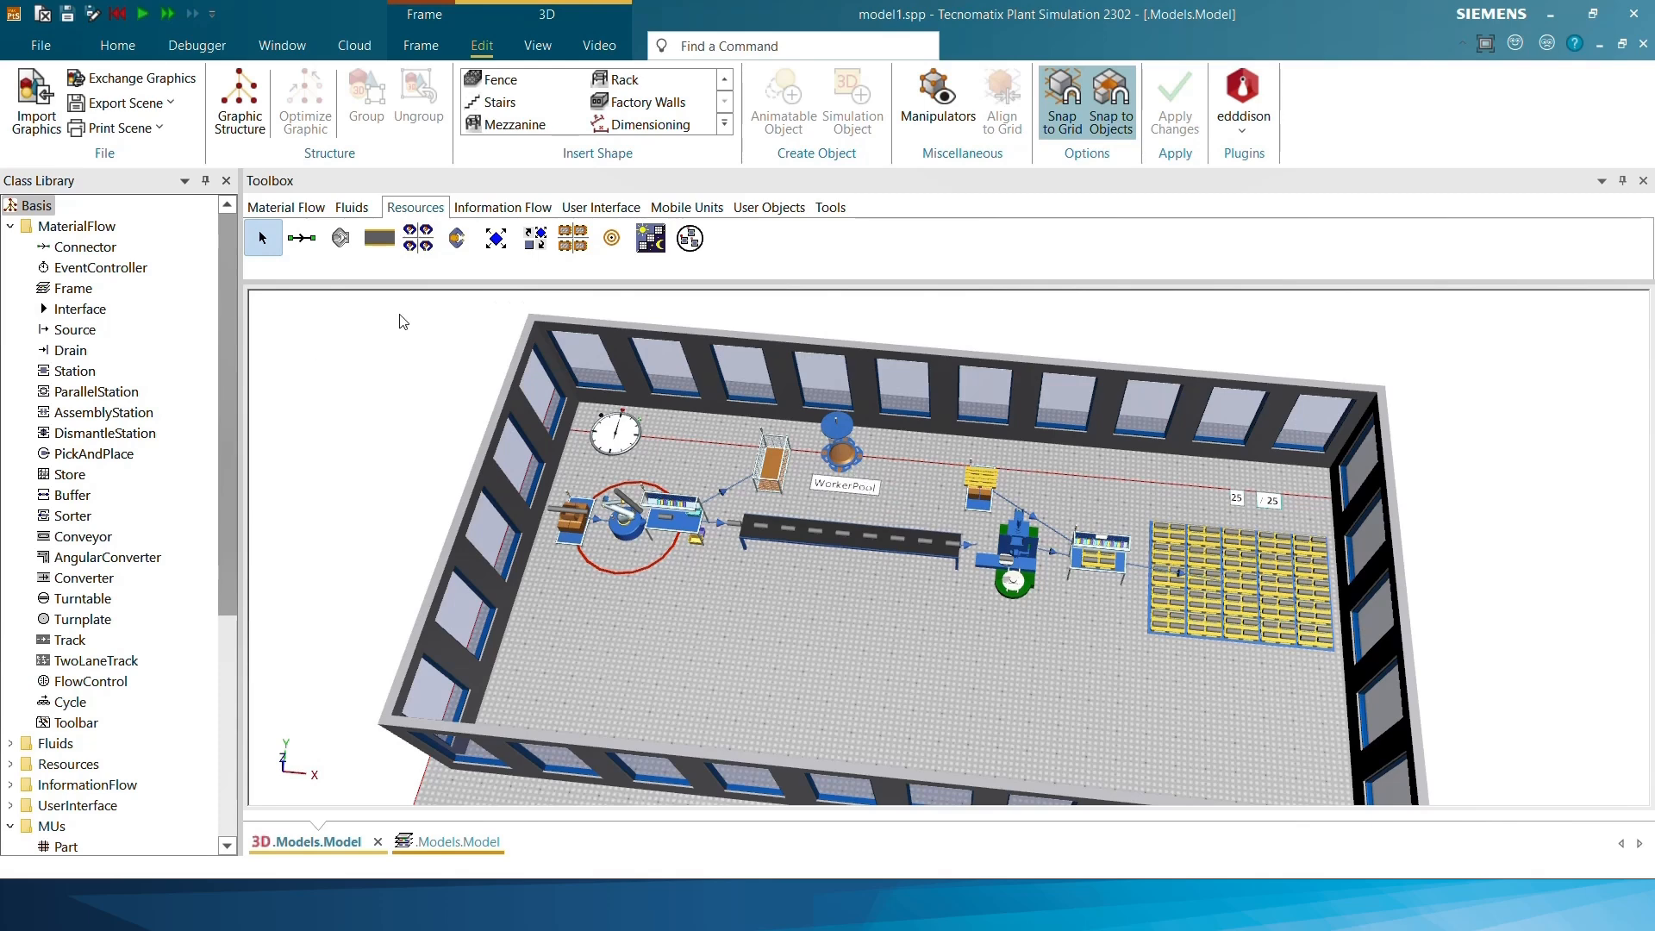
click(534, 241)
click(916, 465)
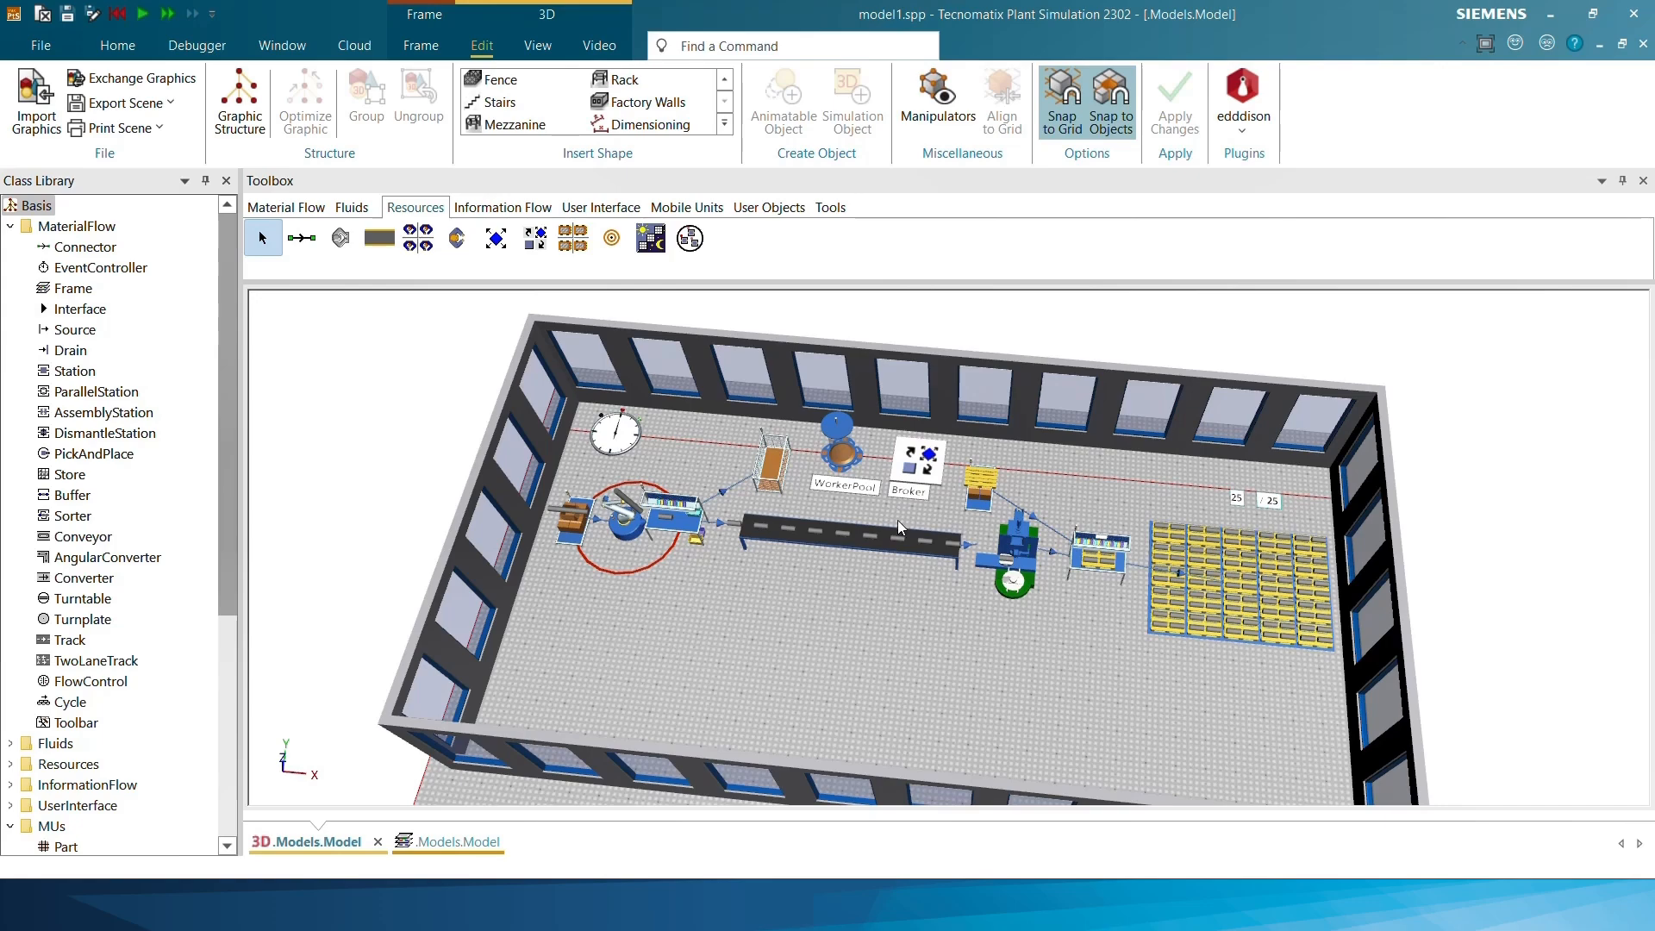
Duplicate the Worker class from the Resources folder and place the copy in the UserObjects folder
drag(217, 391, 213, 495)
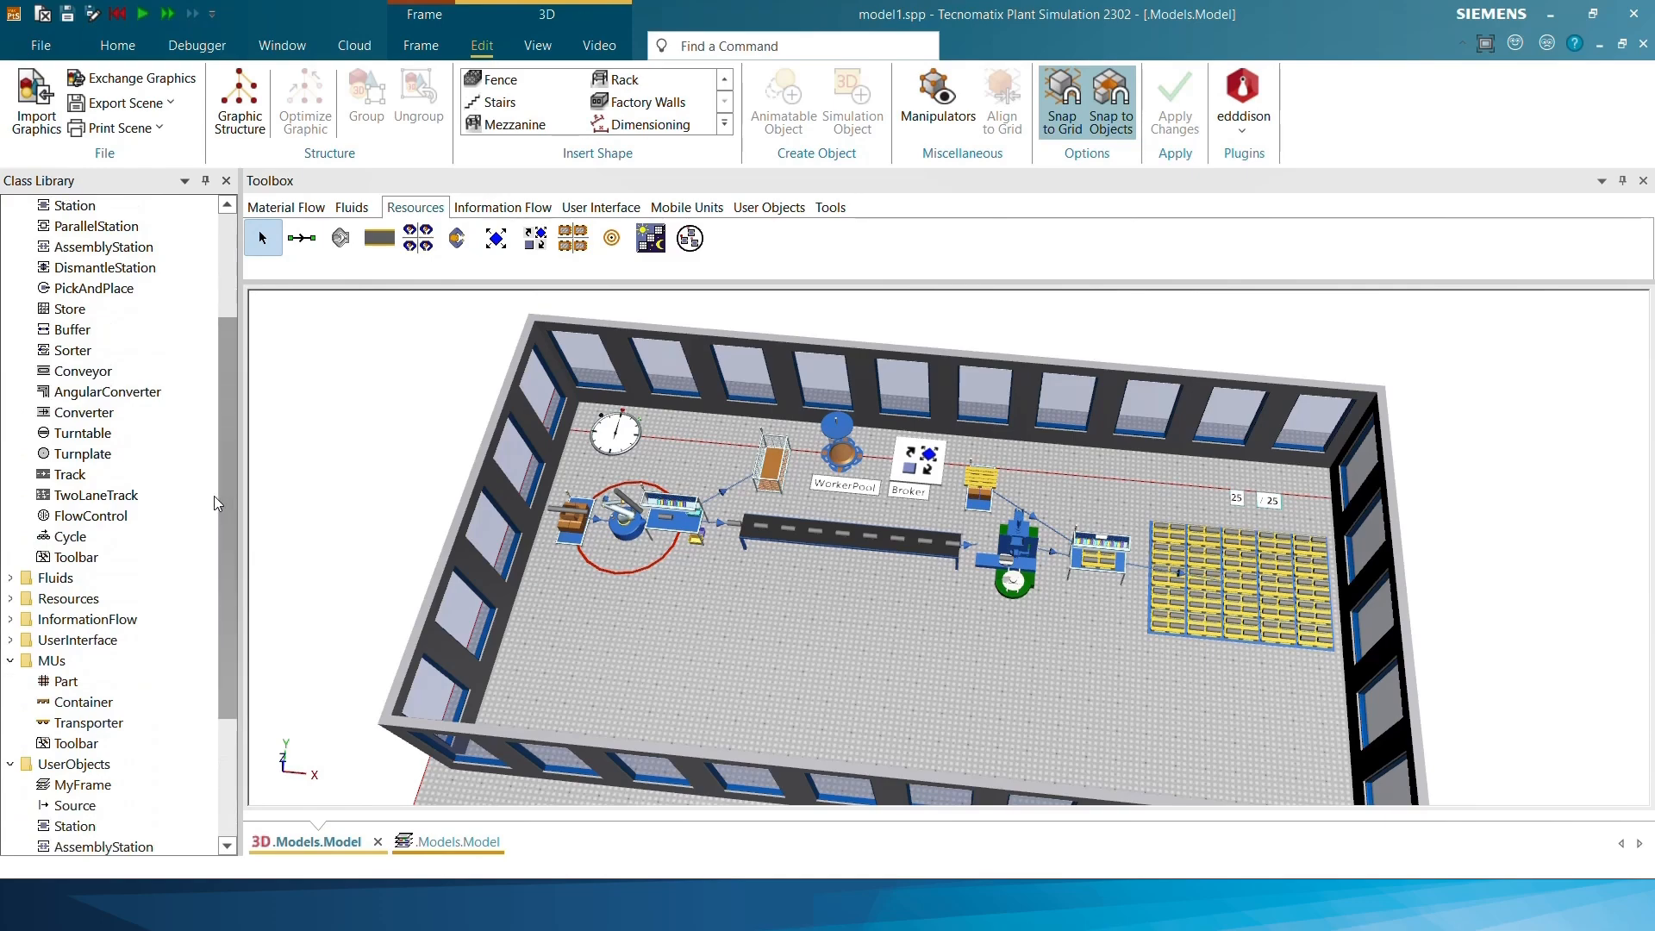
click(10, 598)
scroll(110, 665, down, 2)
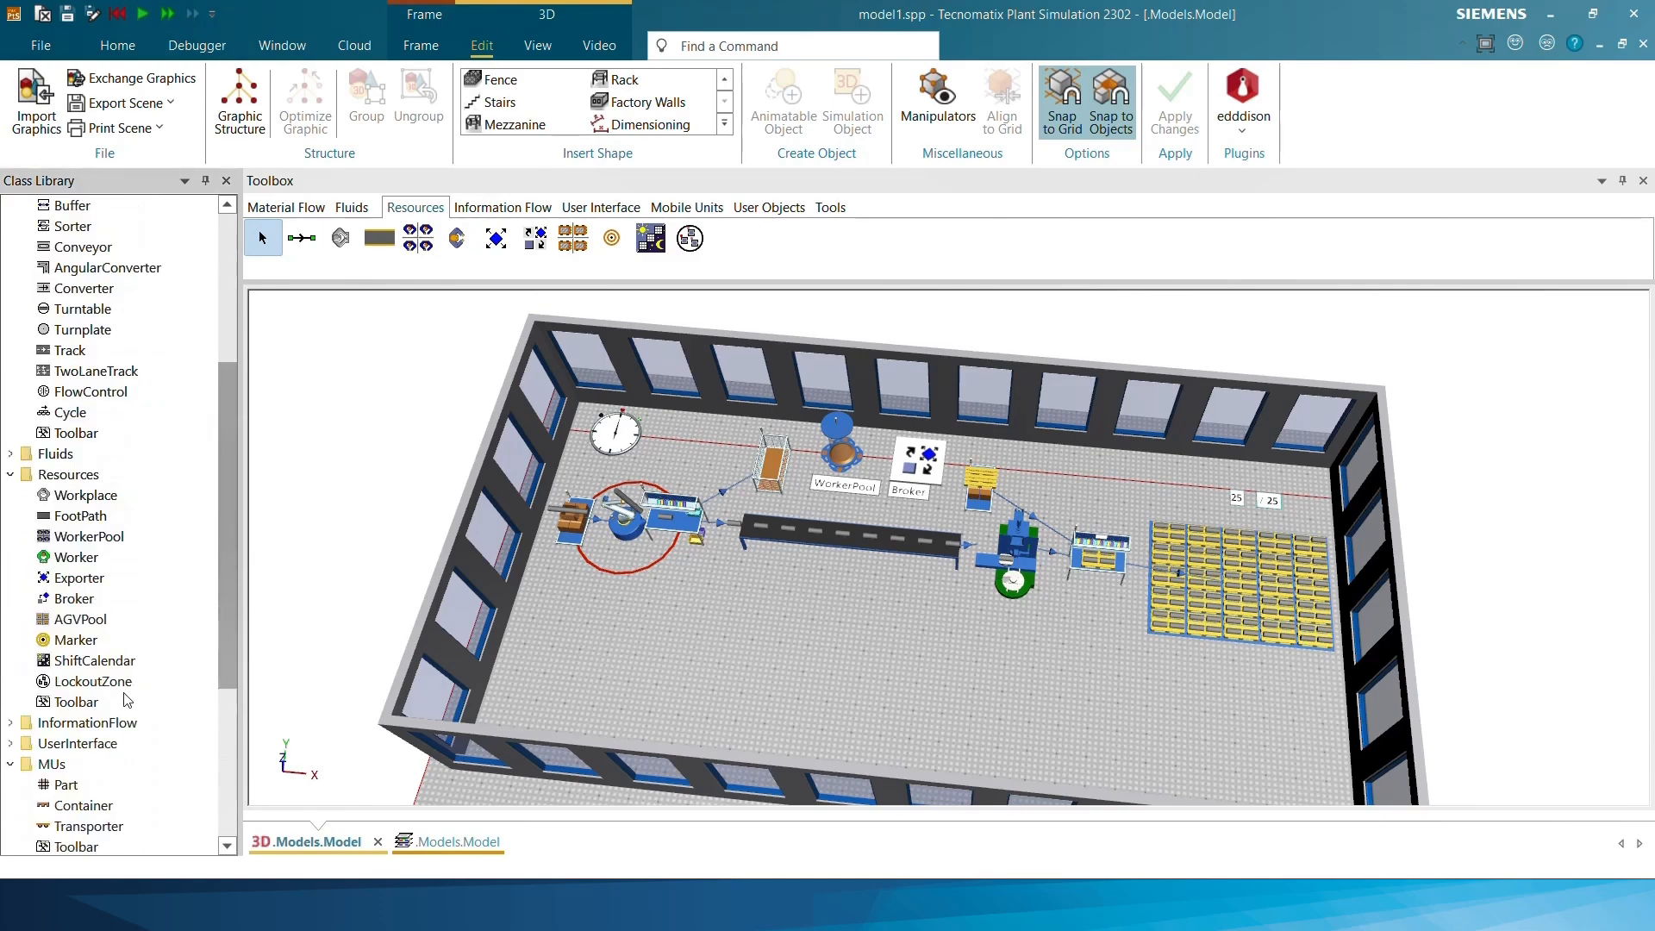
scroll(108, 638, down, 2)
right_click(85, 434)
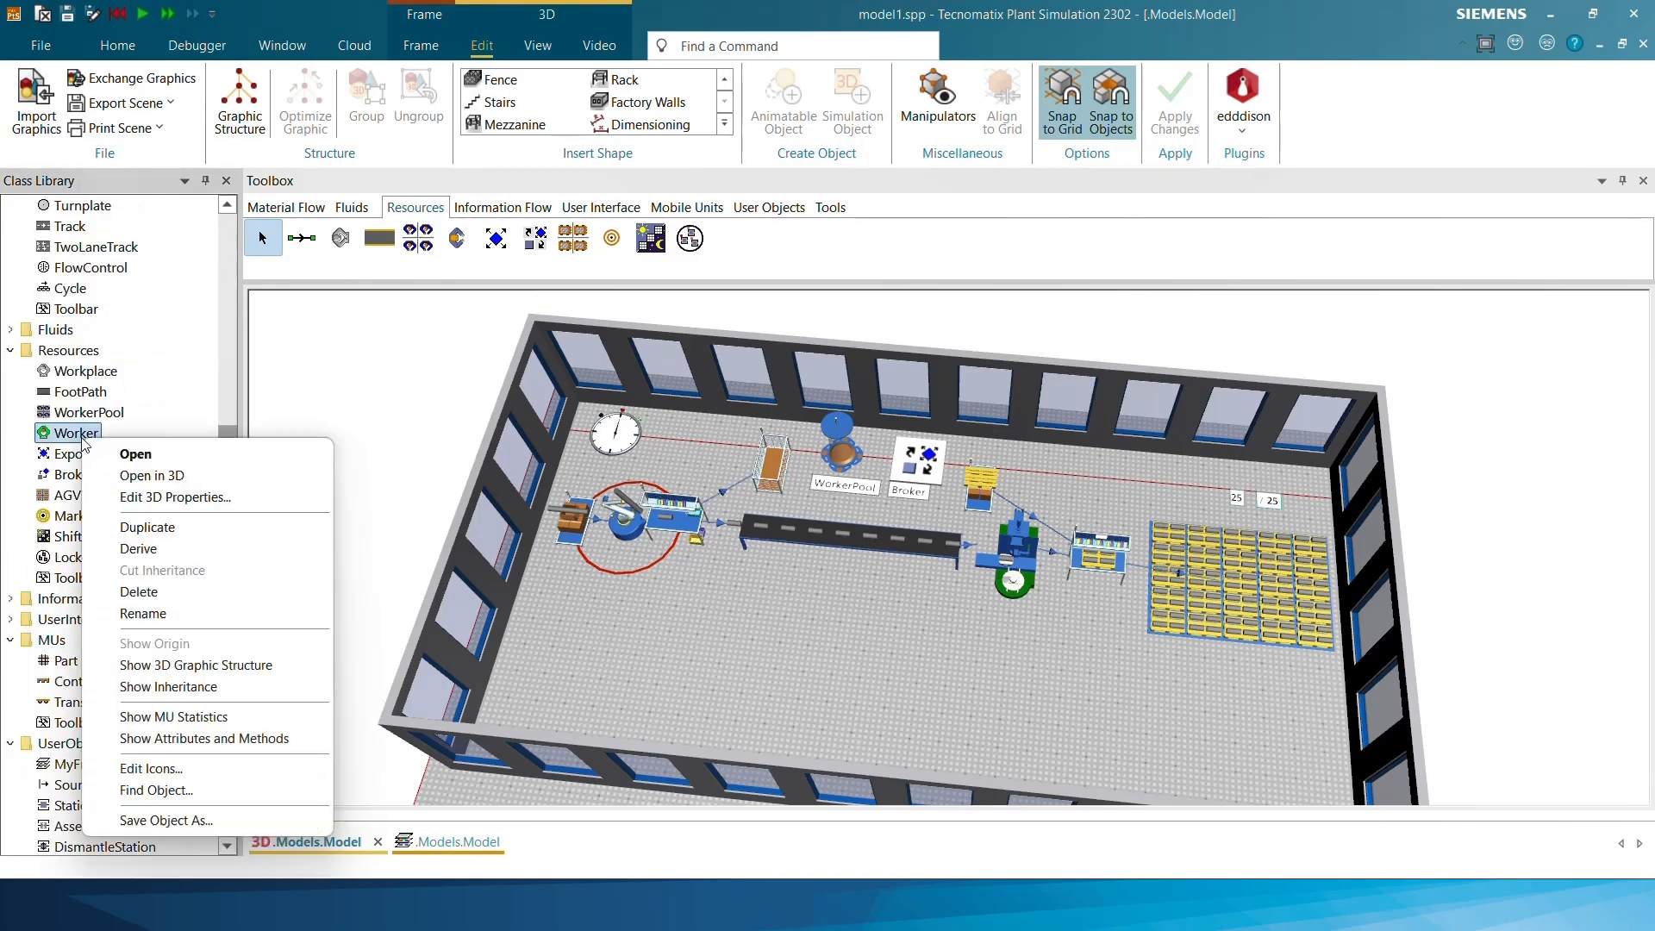
click(166, 528)
scroll(99, 577, down, 2)
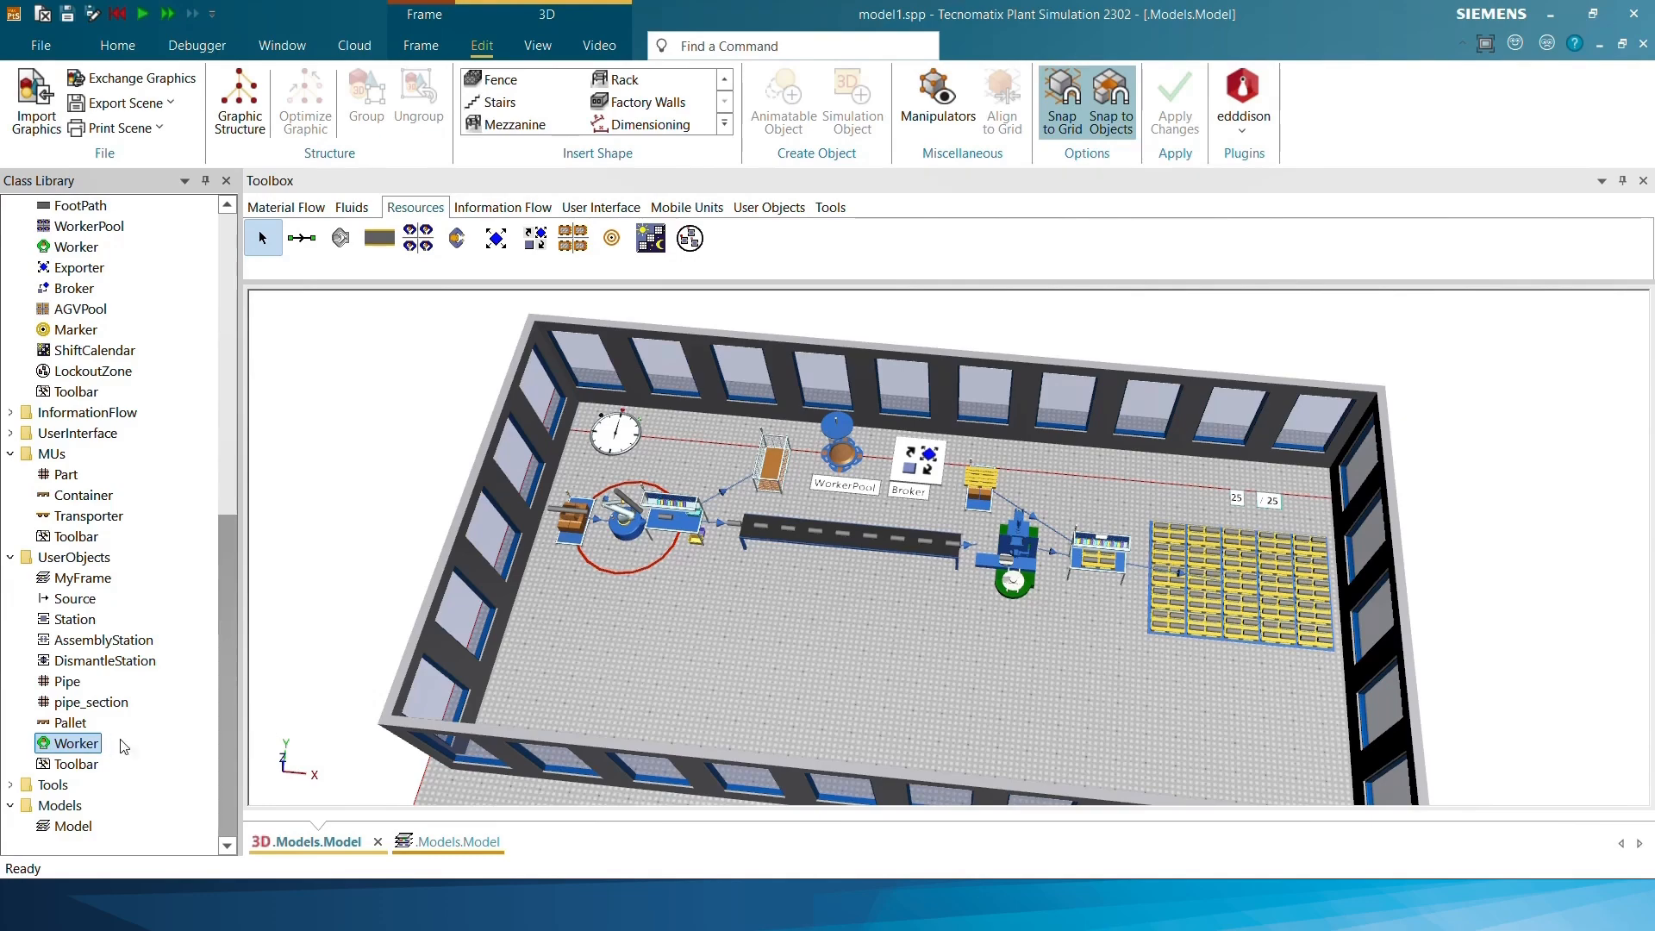
Open the WorkerPool's settings, review its broker and travel mode, and turn off inheritance for the worker creation table
double_click(845, 445)
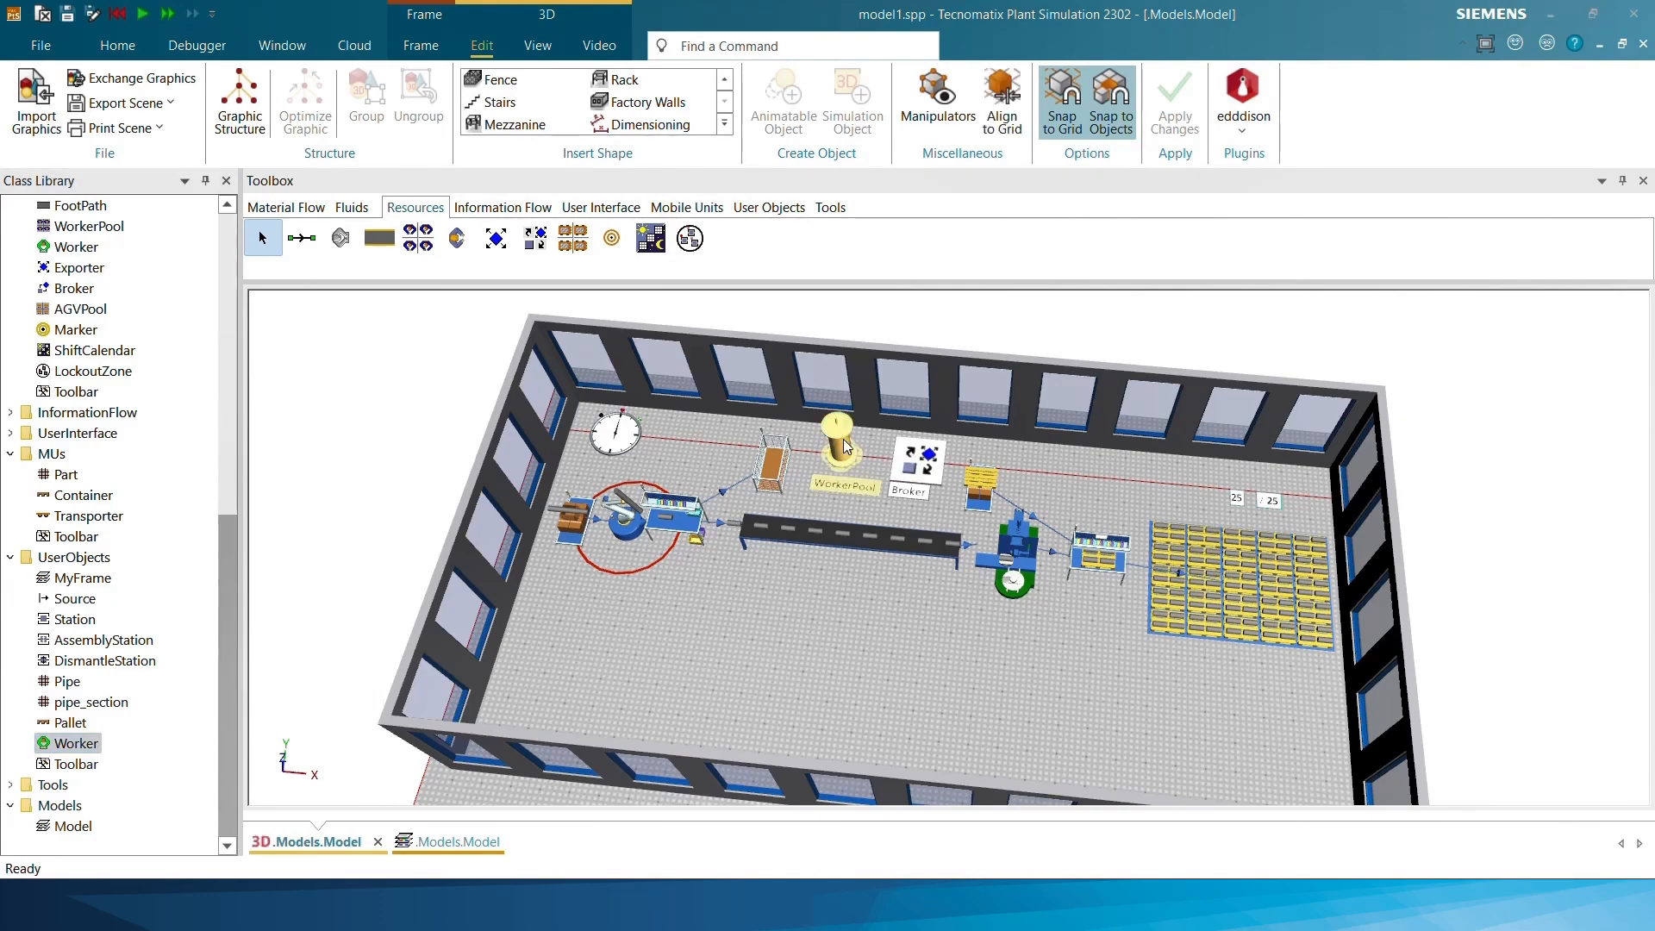
drag(803, 241, 1256, 203)
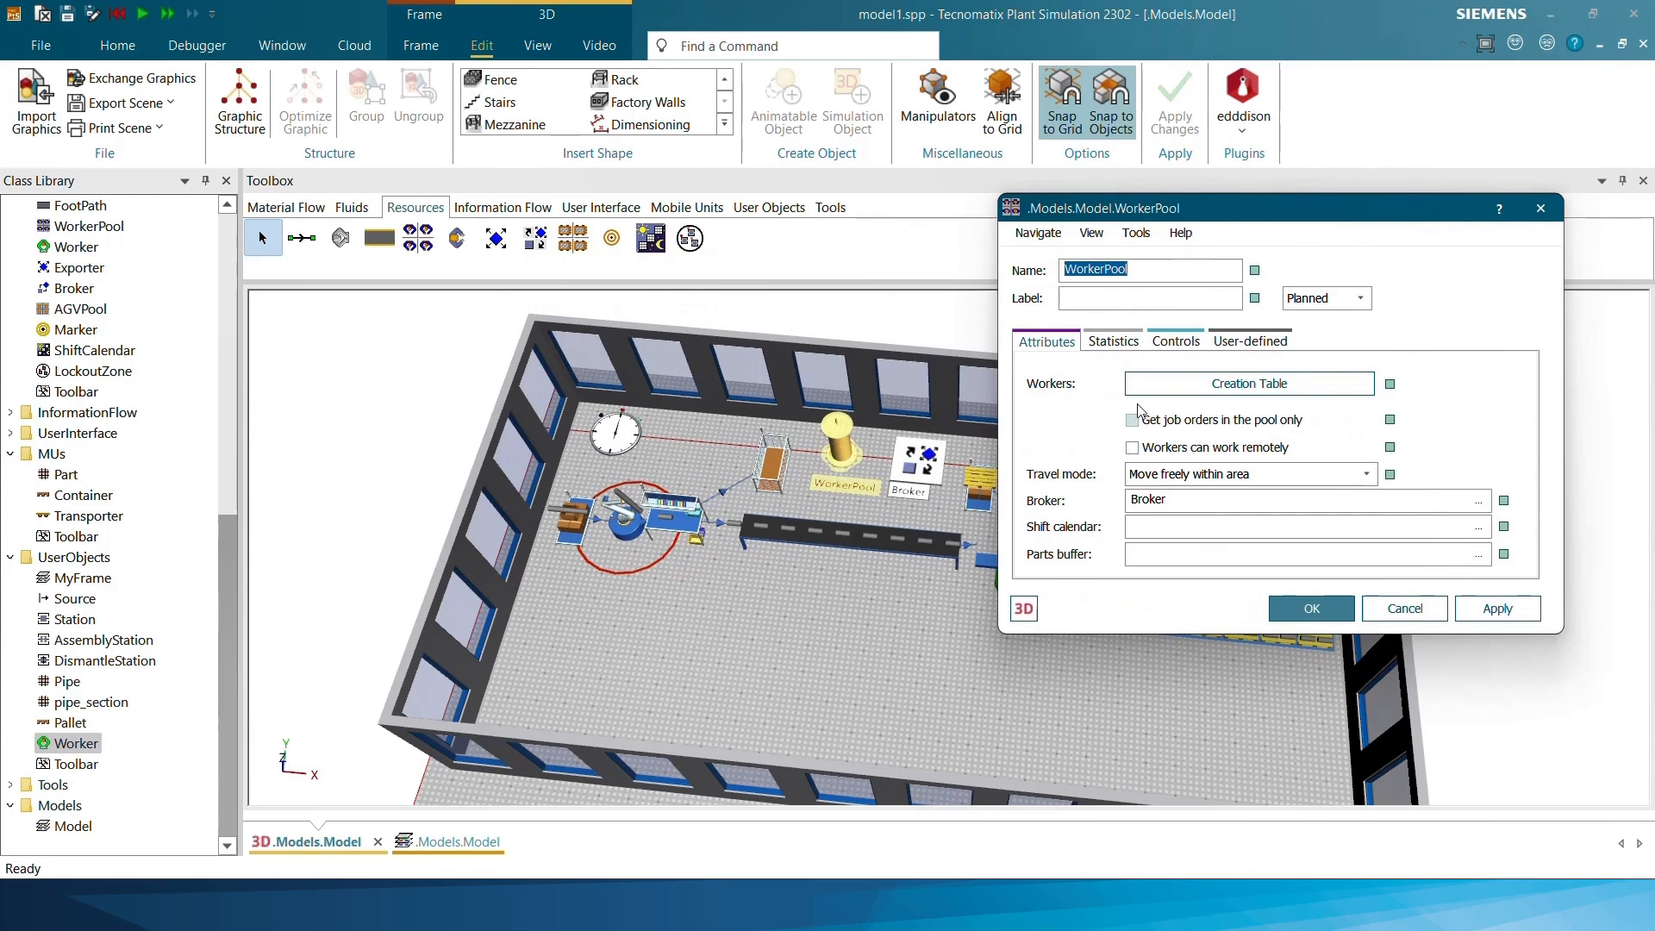
drag(1168, 500, 1129, 500)
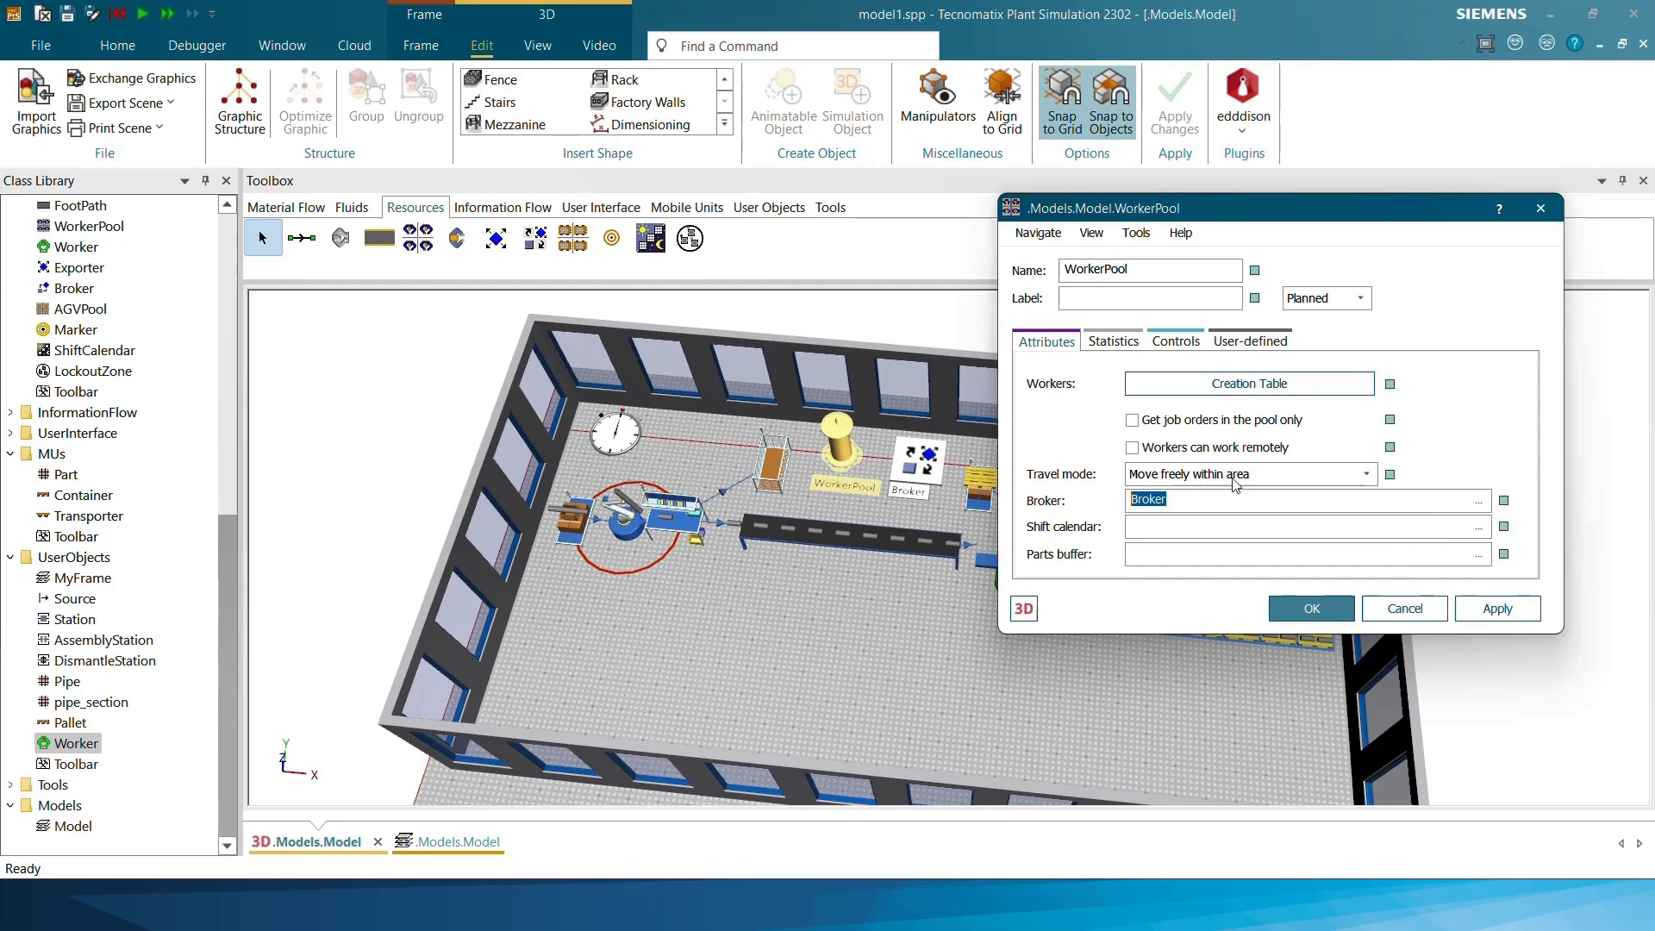
click(1272, 476)
click(1272, 477)
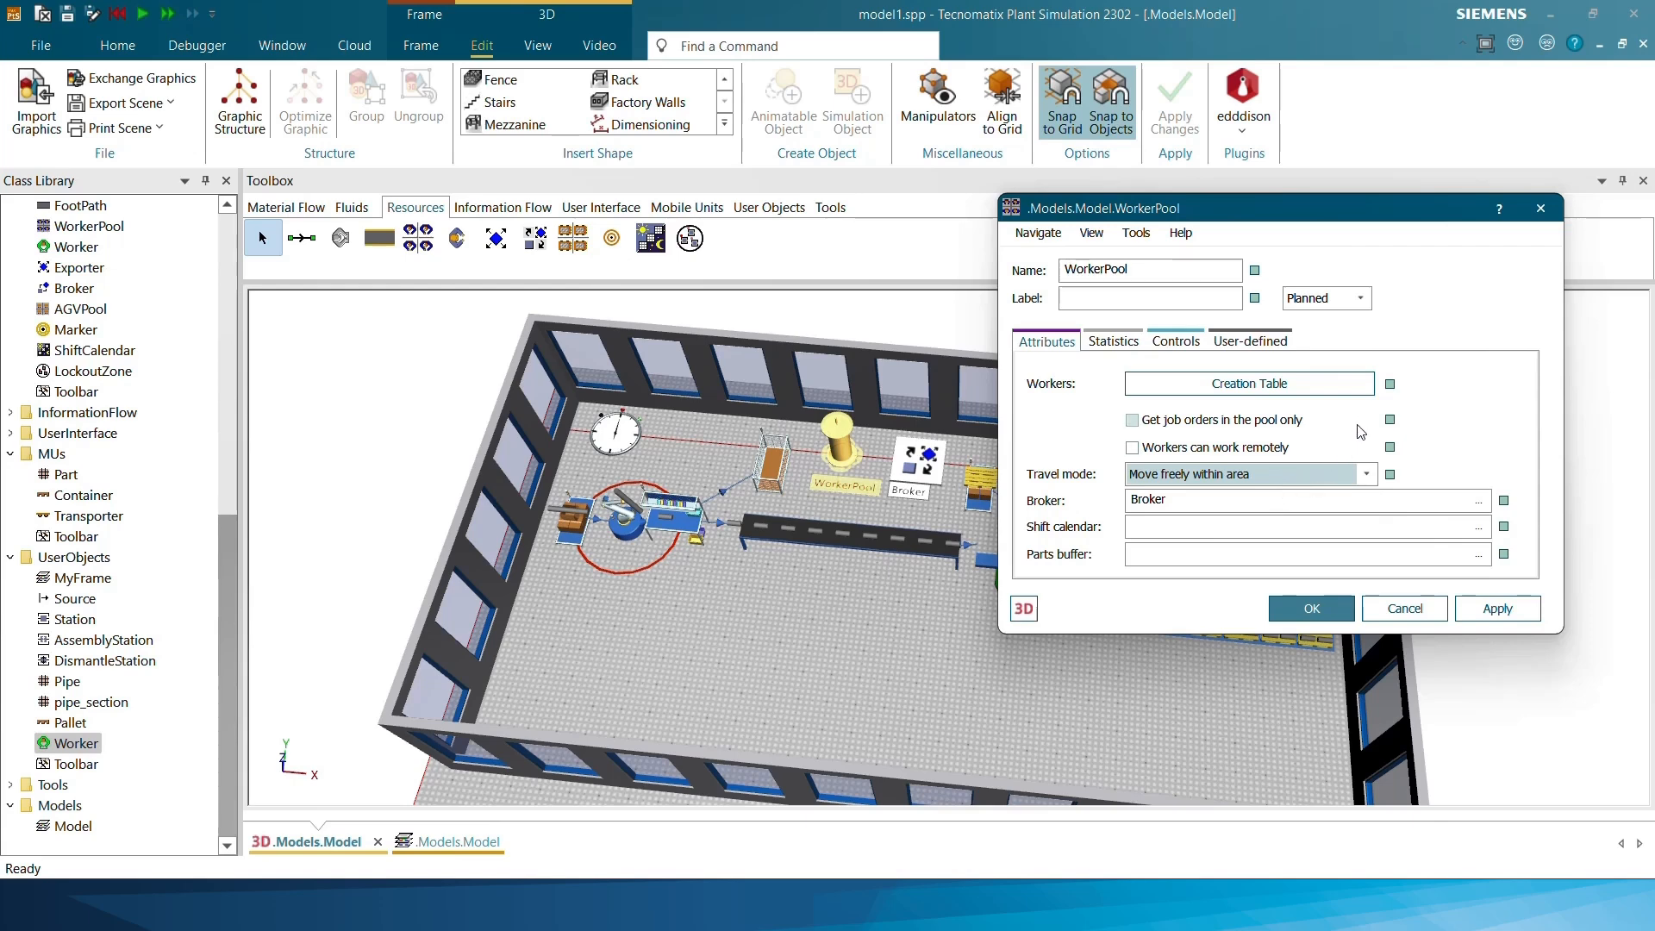
click(1390, 385)
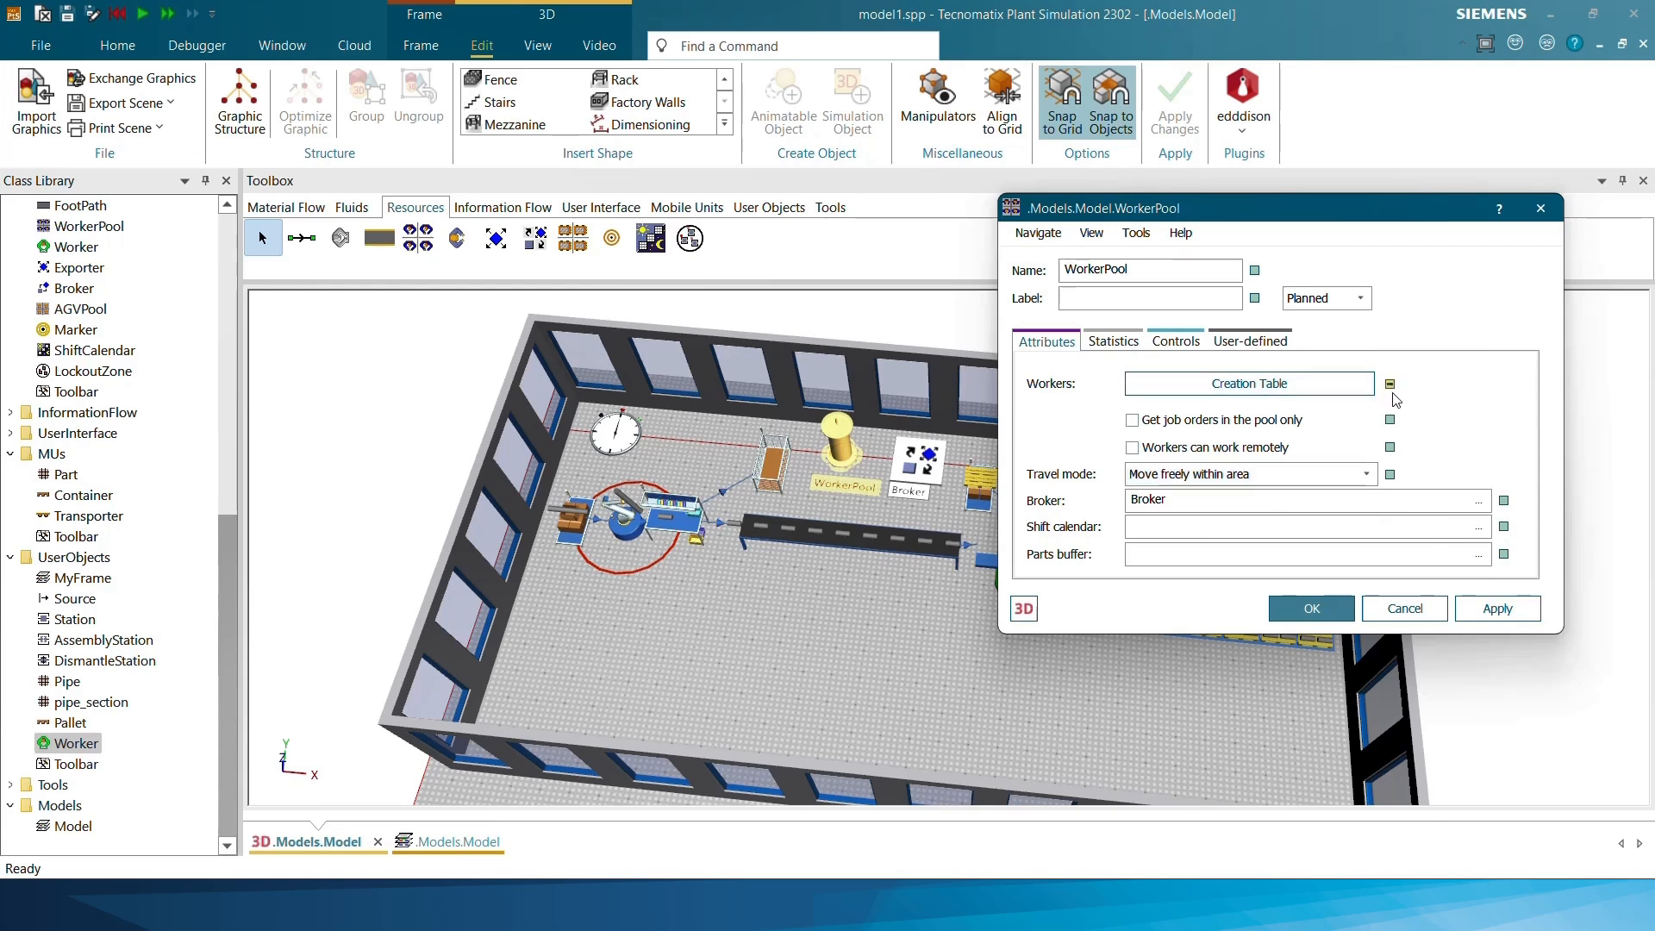
Set the WorkerPool's creation table to *.UserObjects.Worker with an amount of 3 and apply the settings
click(1344, 386)
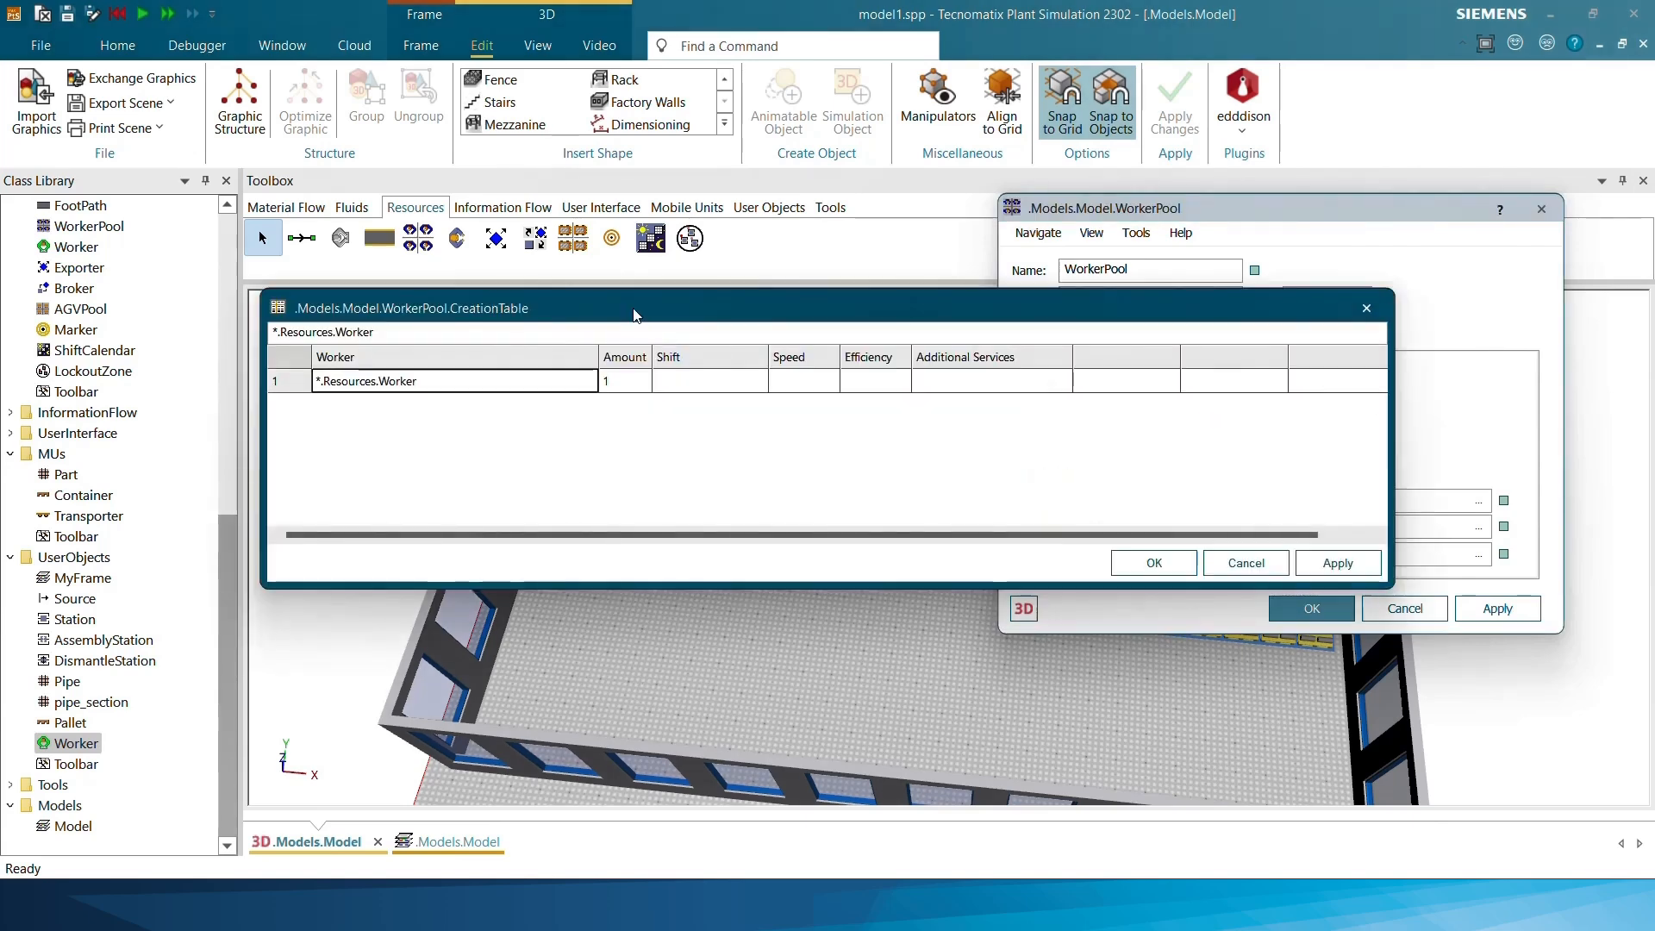
drag(633, 314, 743, 338)
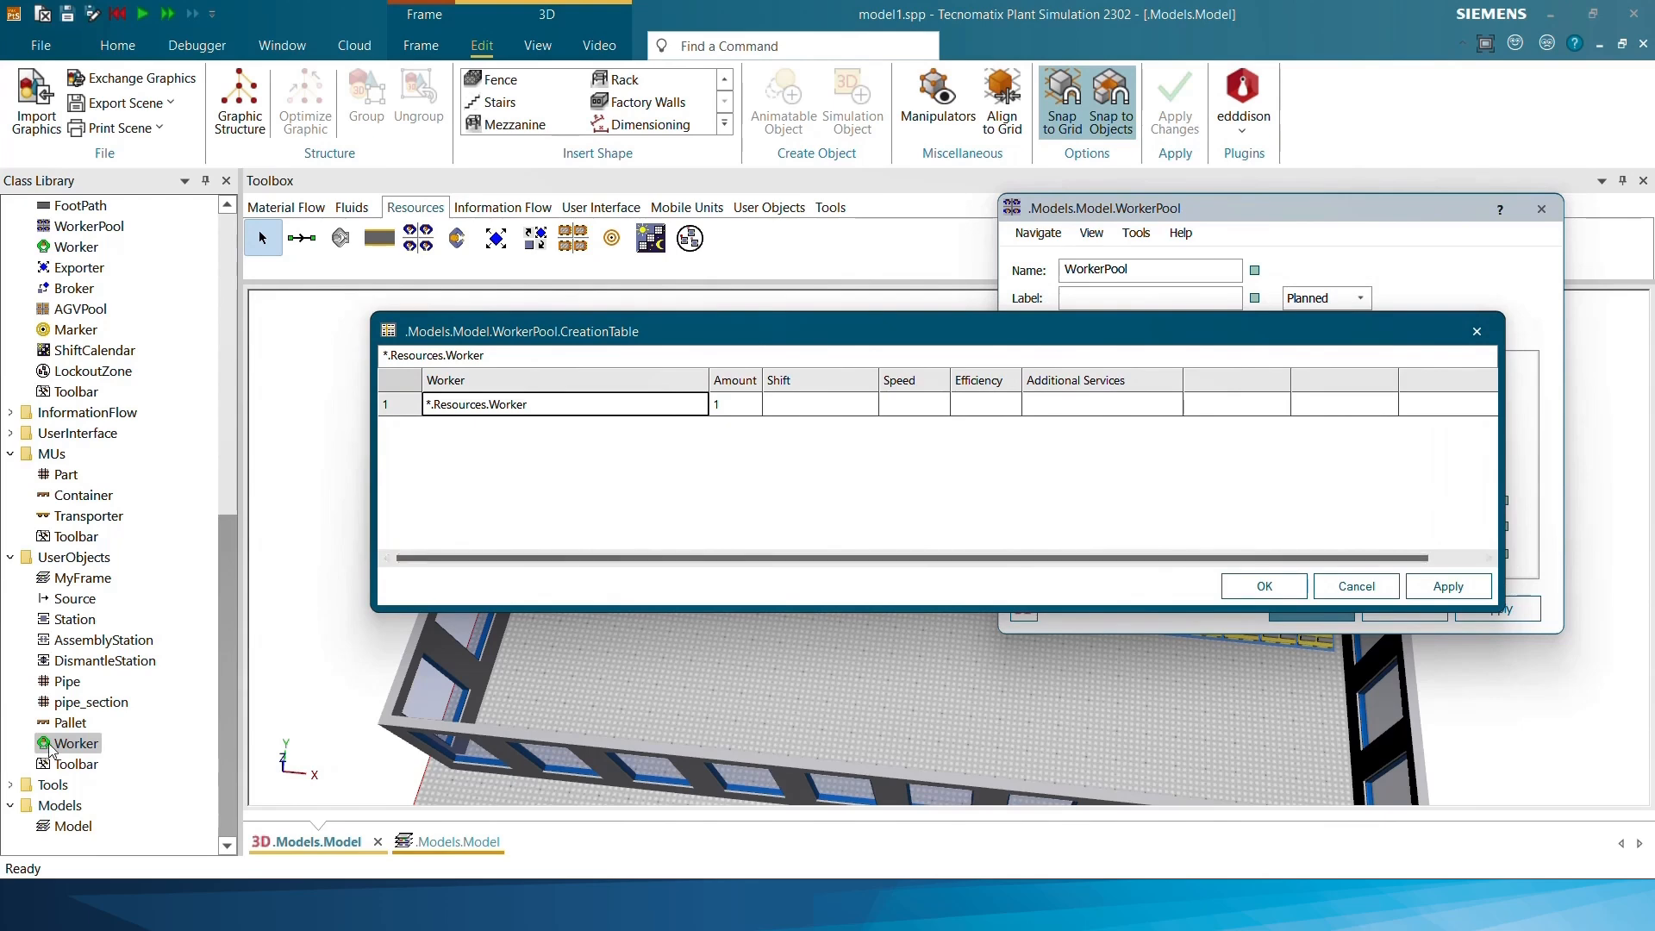
drag(49, 750, 448, 416)
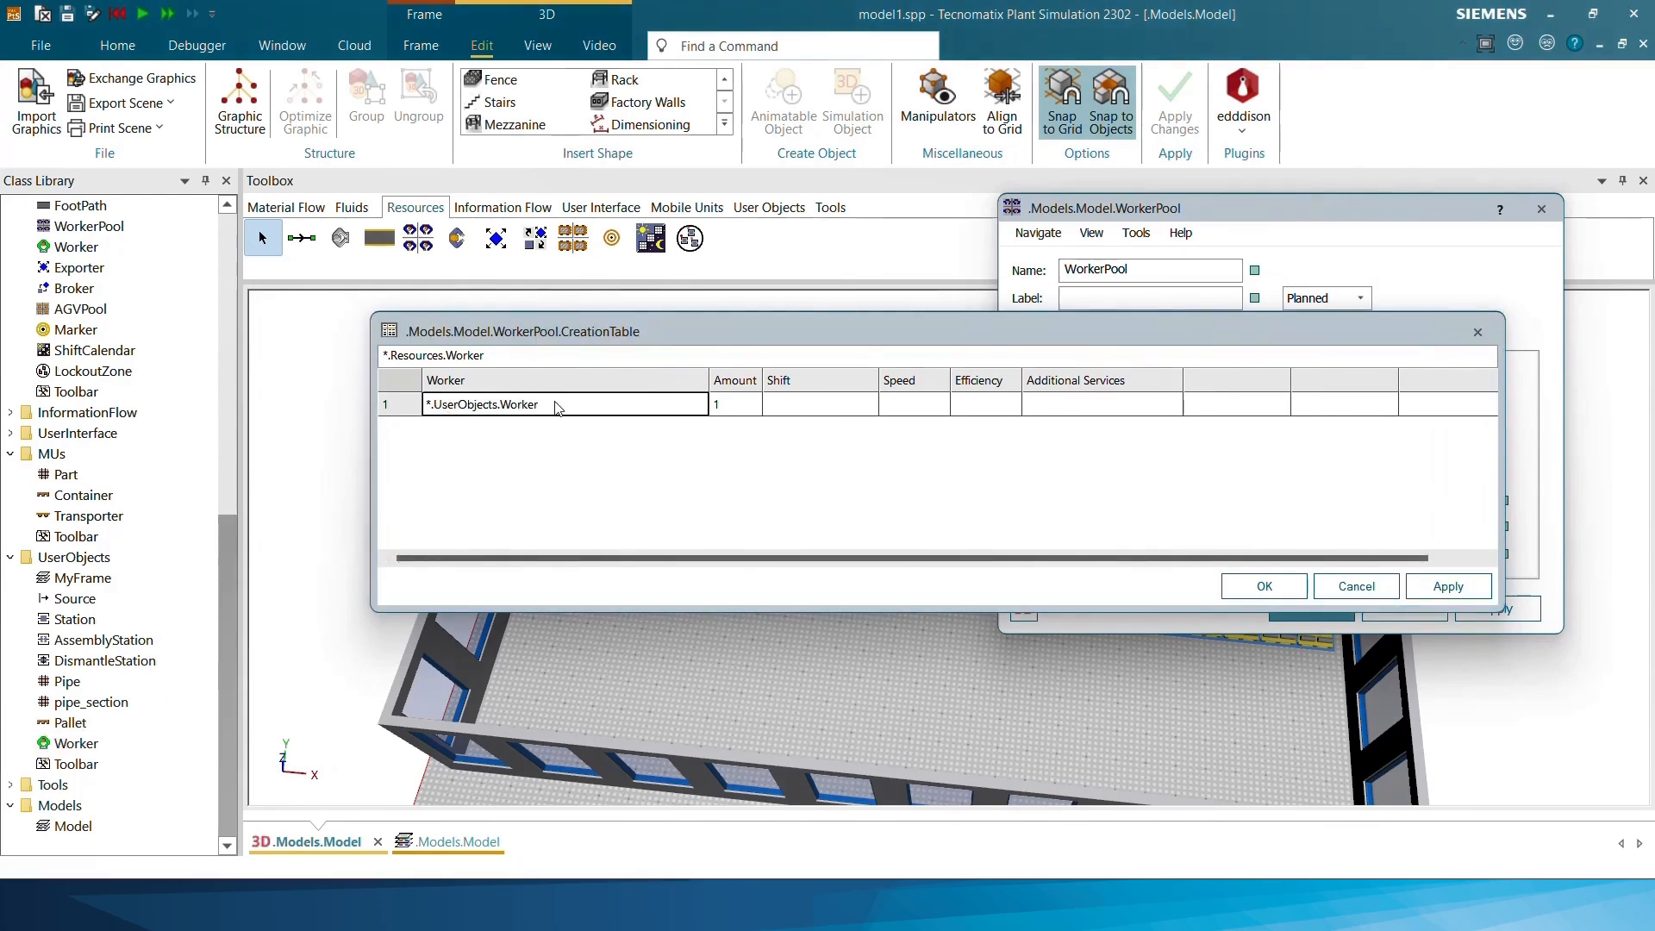
click(737, 406)
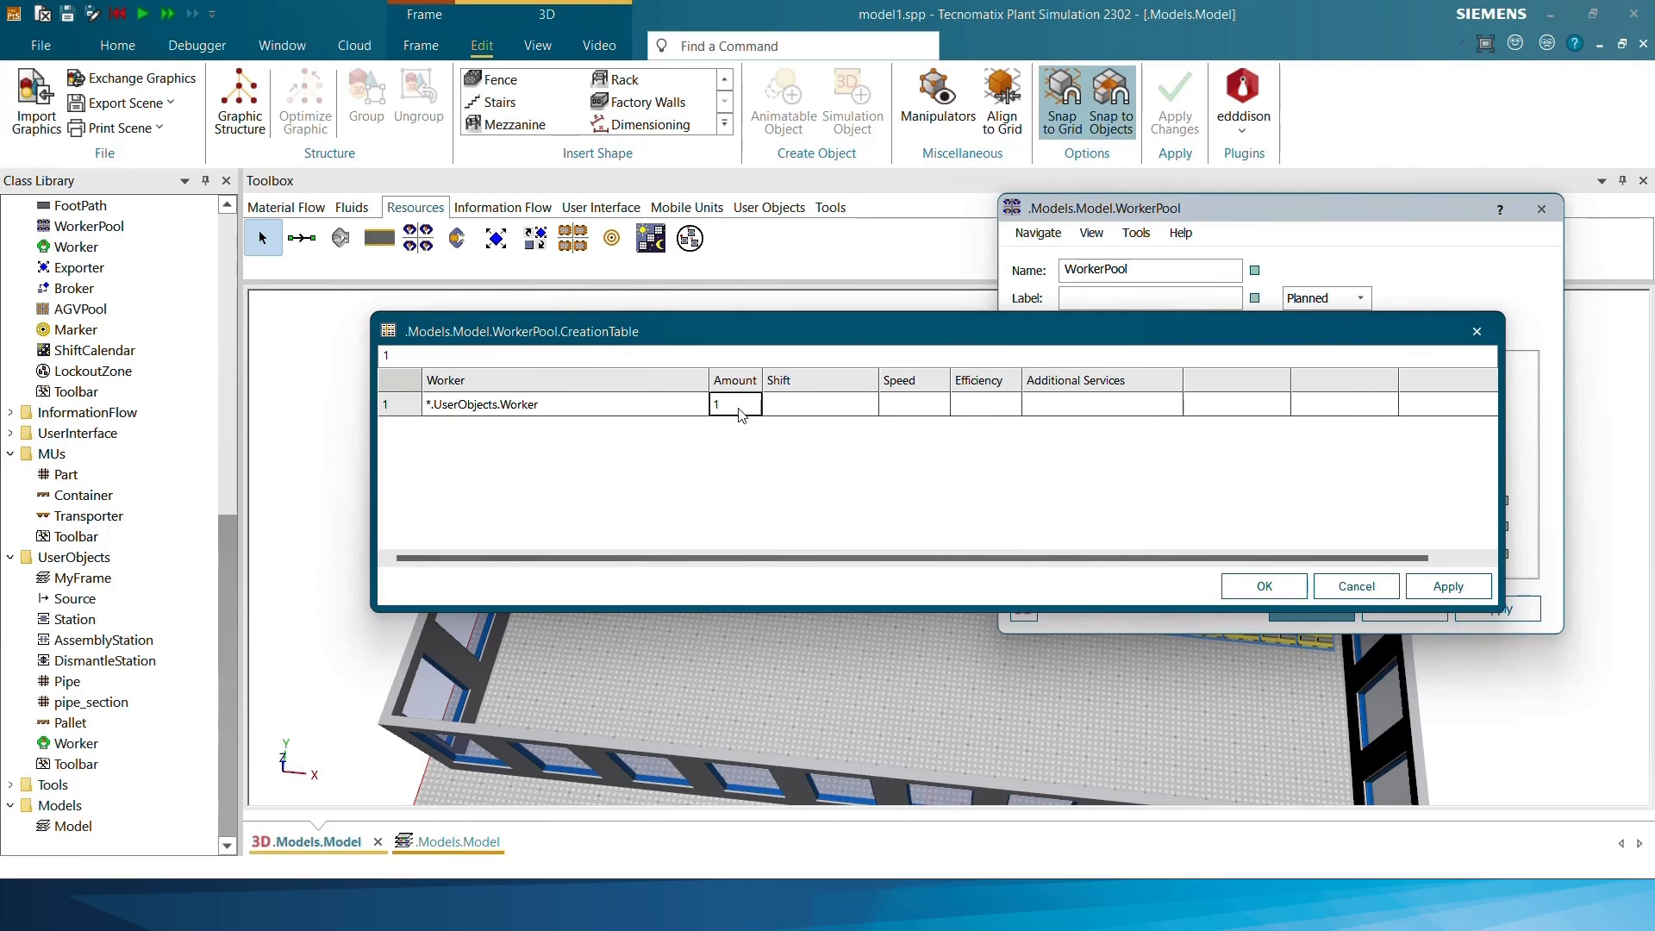
text(3)
click(815, 405)
click(1267, 584)
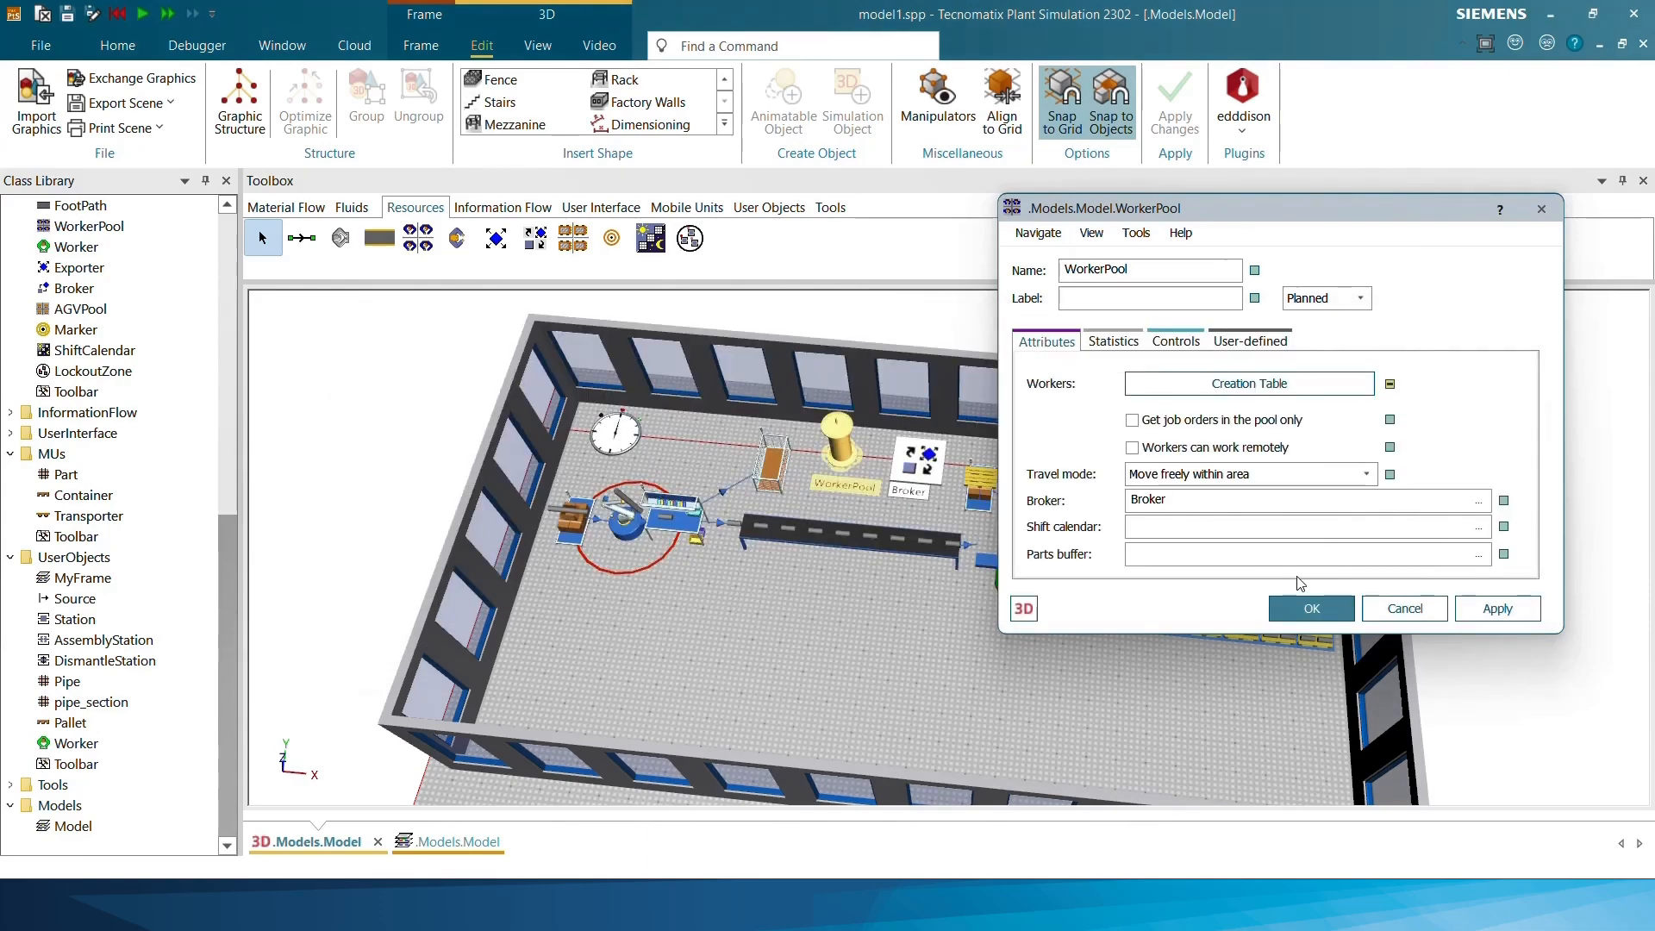
click(1497, 608)
click(1311, 608)
Insert three Workplaces: in front of the bench beside the robot, the machine after the conveyor, and the bench before the store
scroll(833, 630, up, 2)
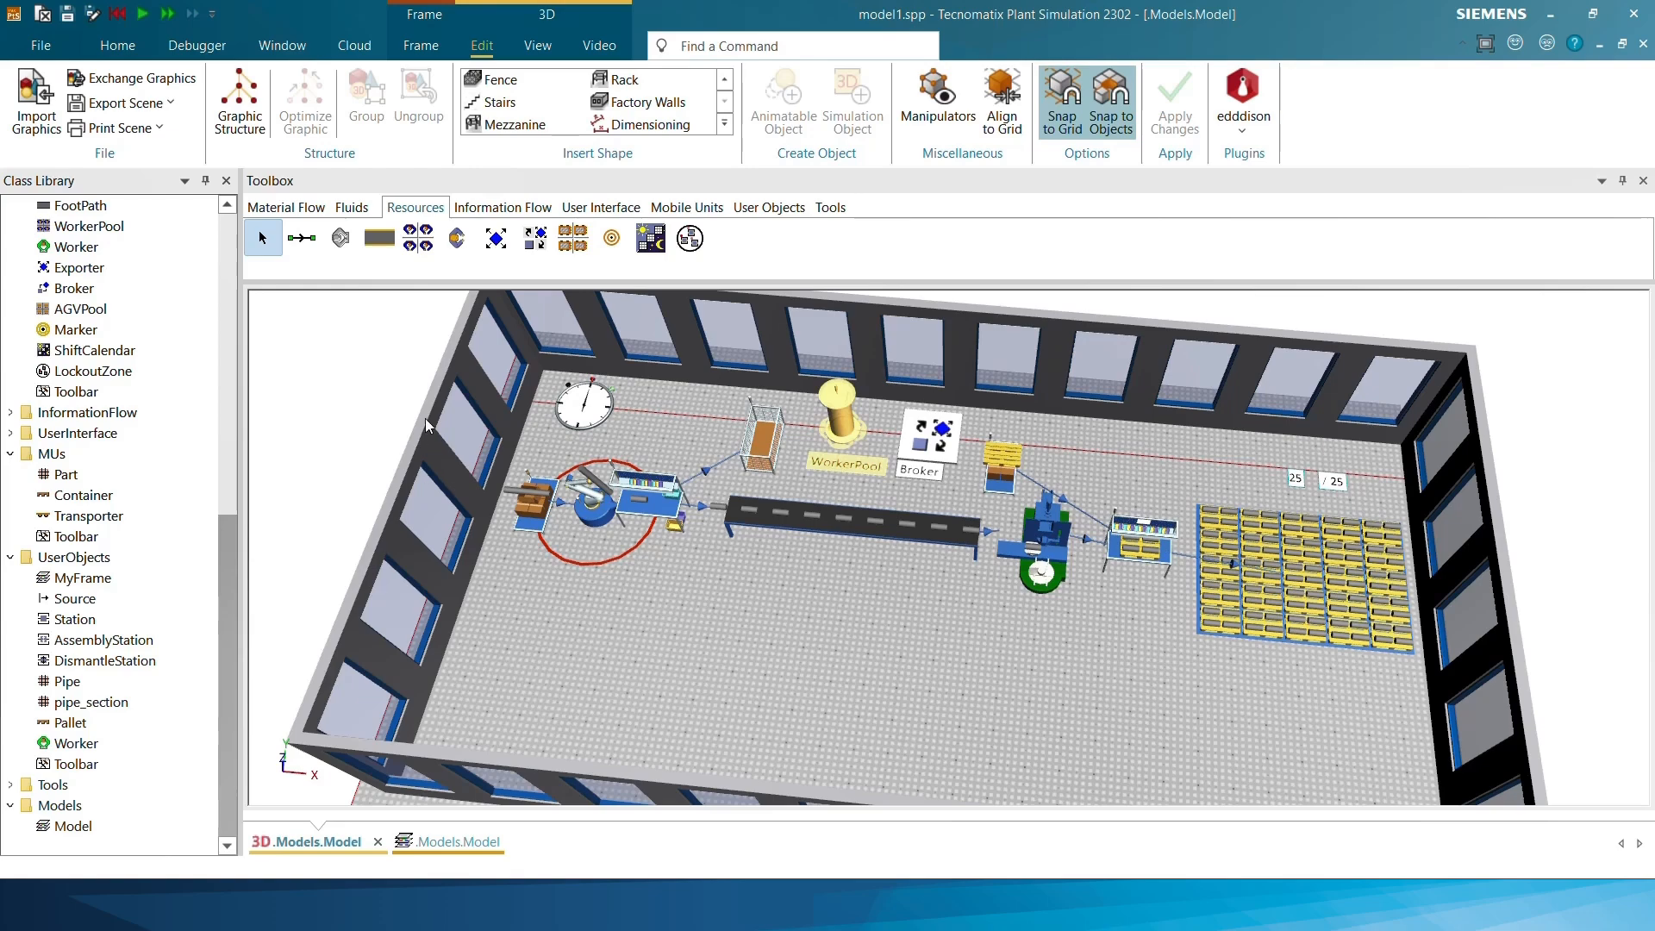
click(340, 238)
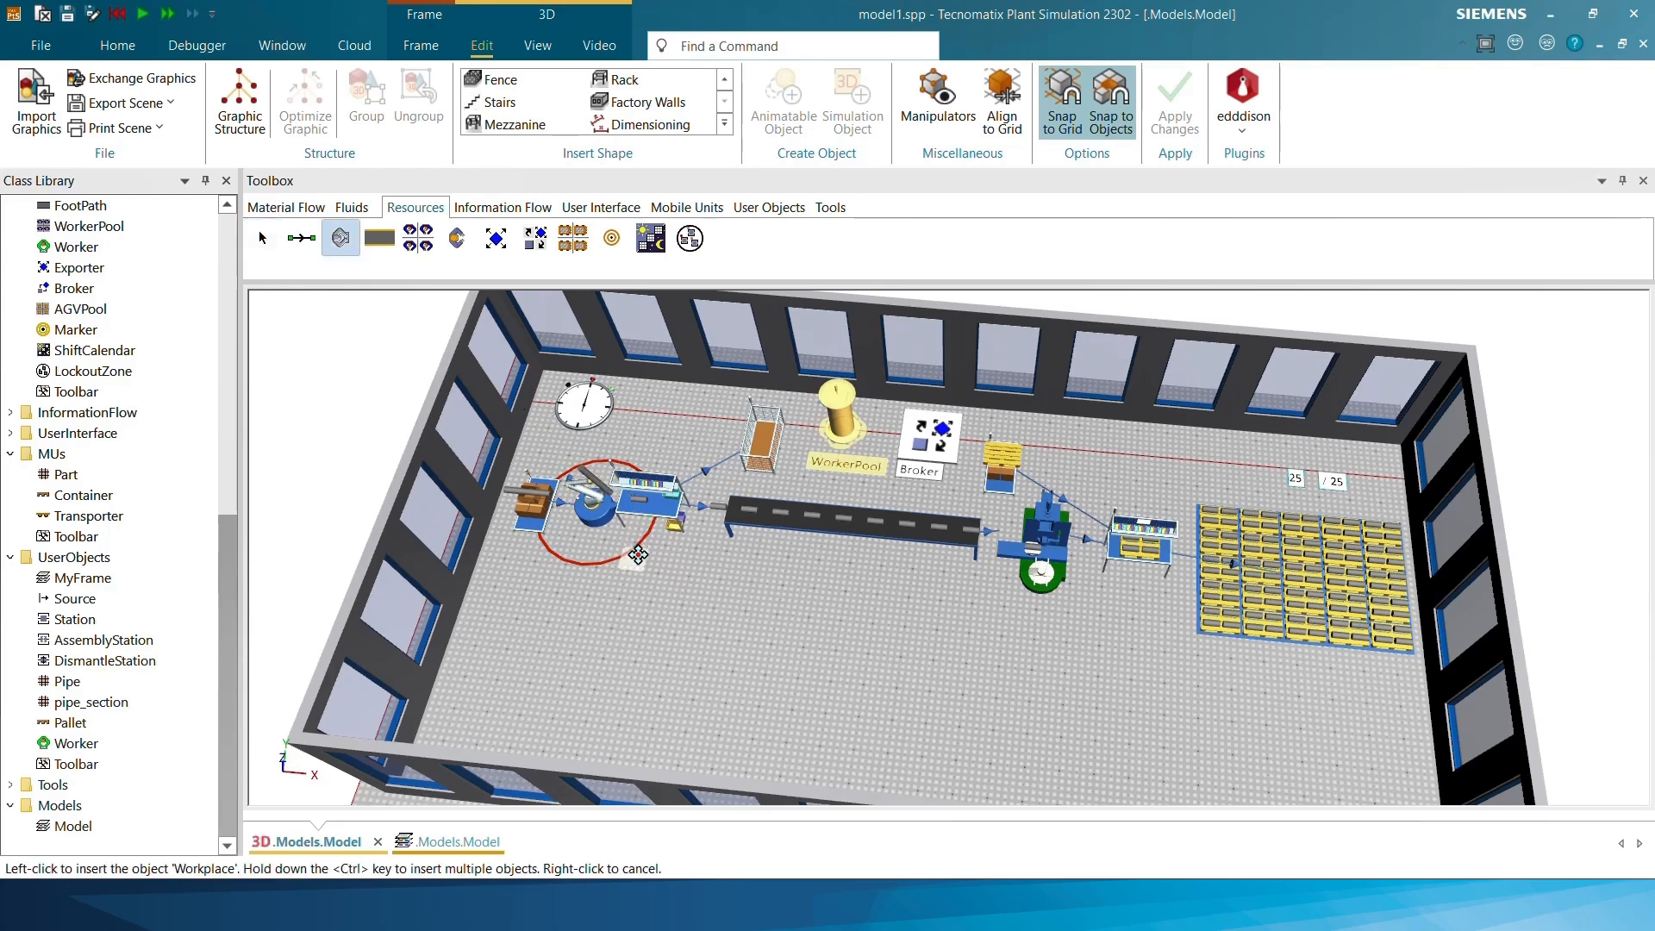
click(641, 556)
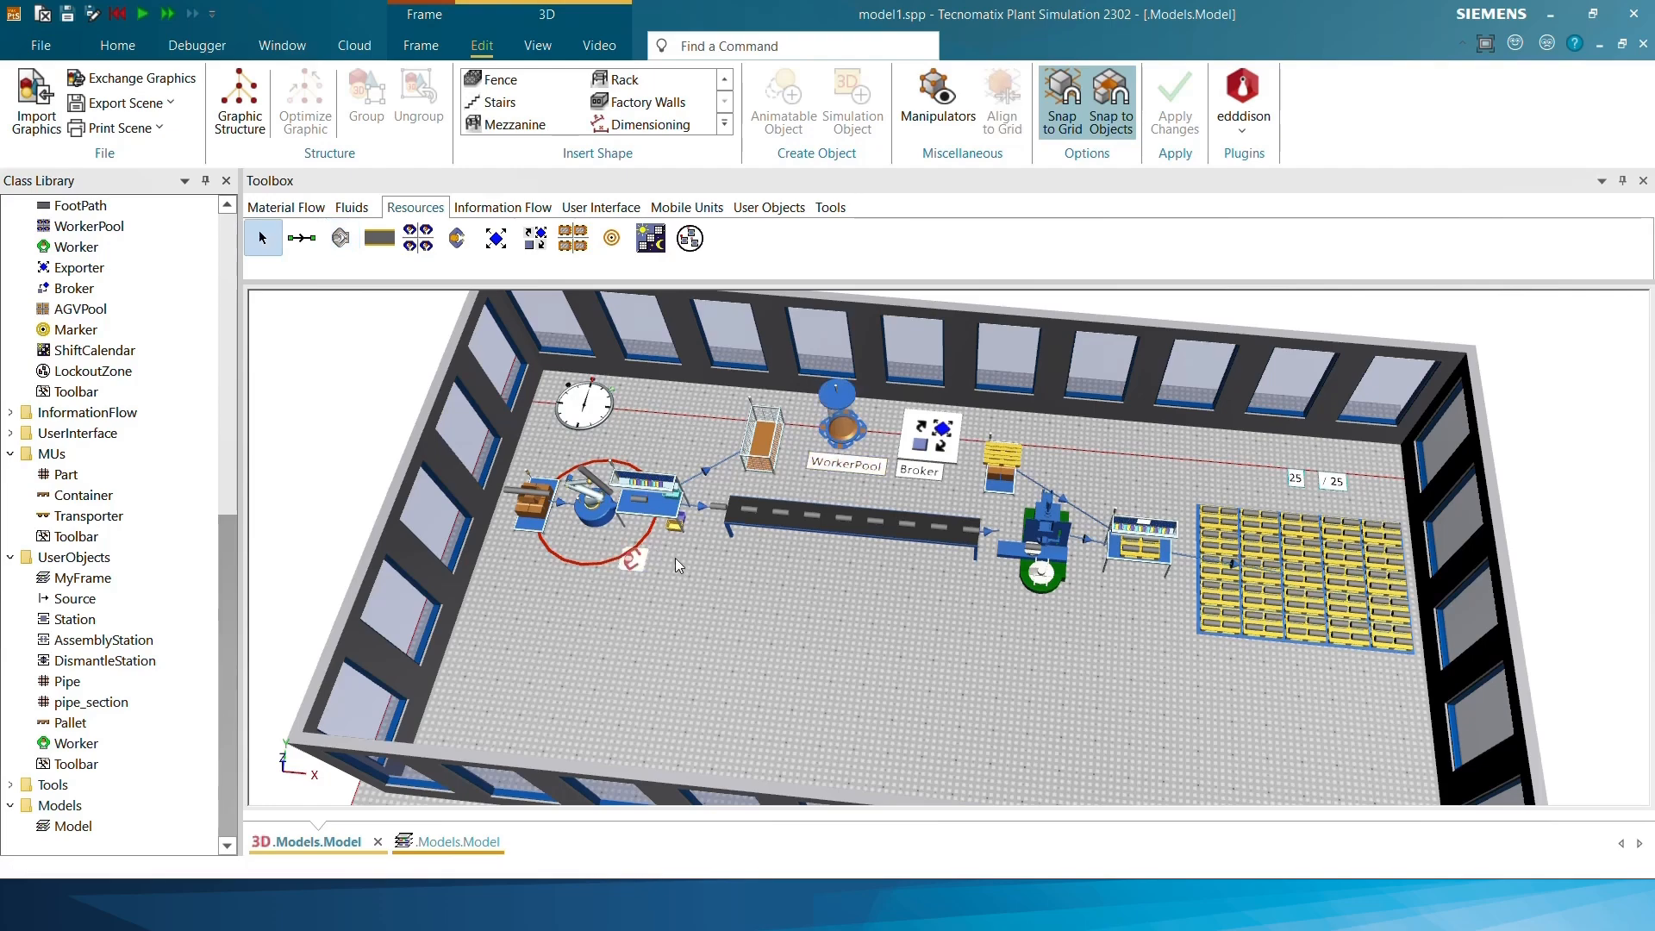
click(341, 238)
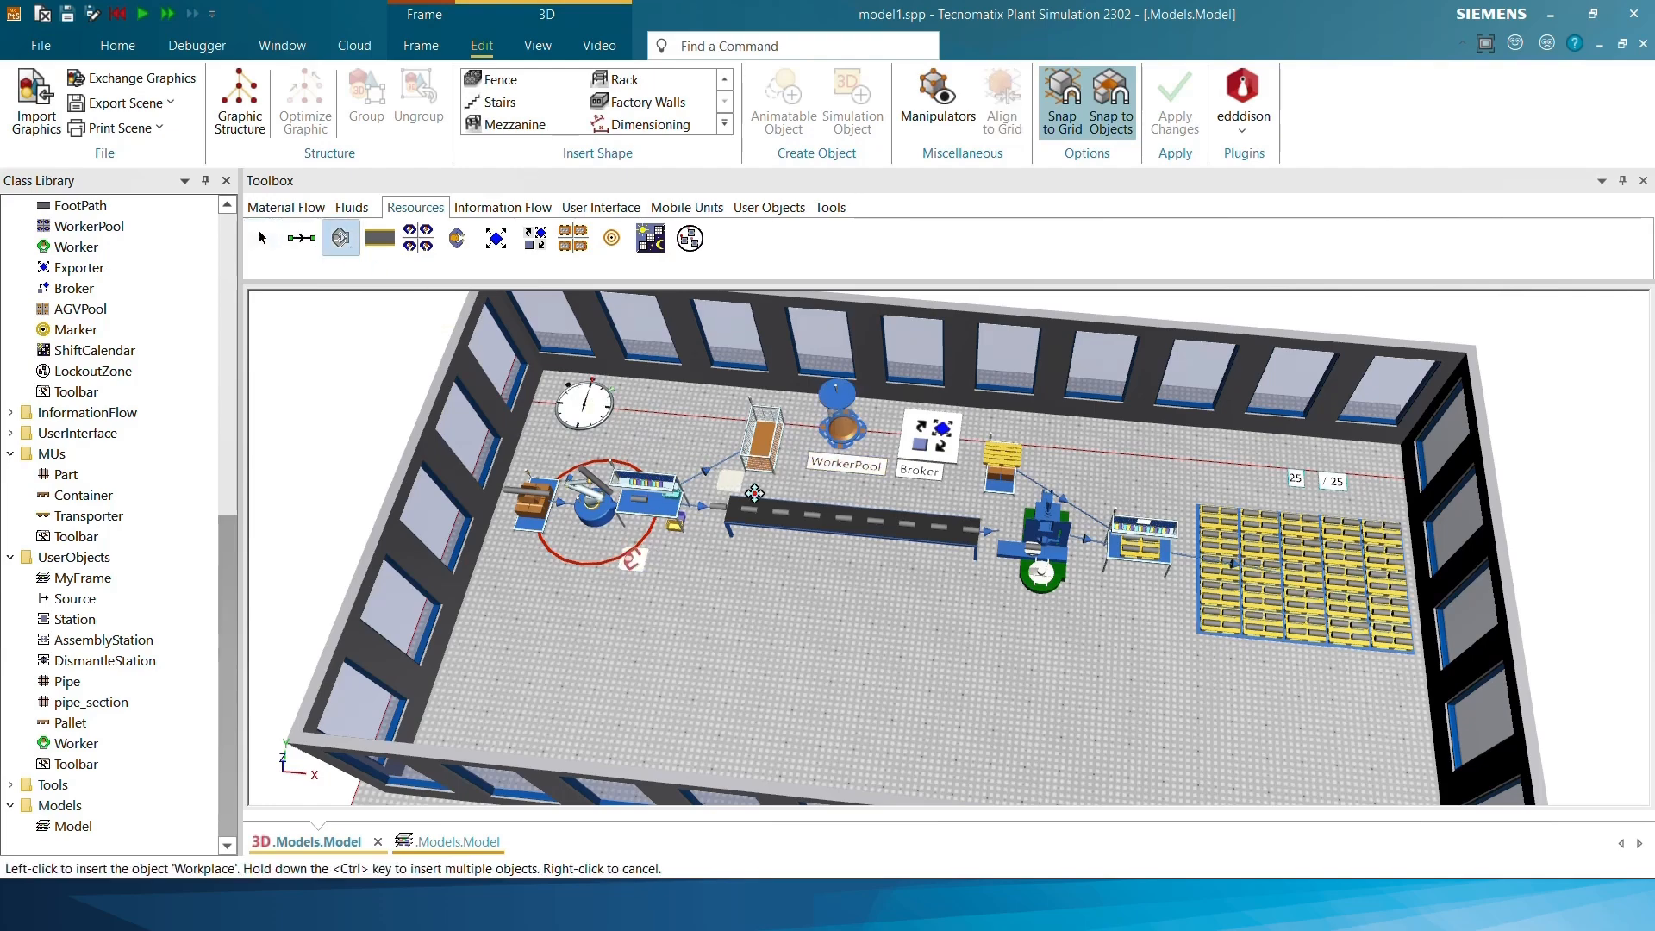
click(1040, 614)
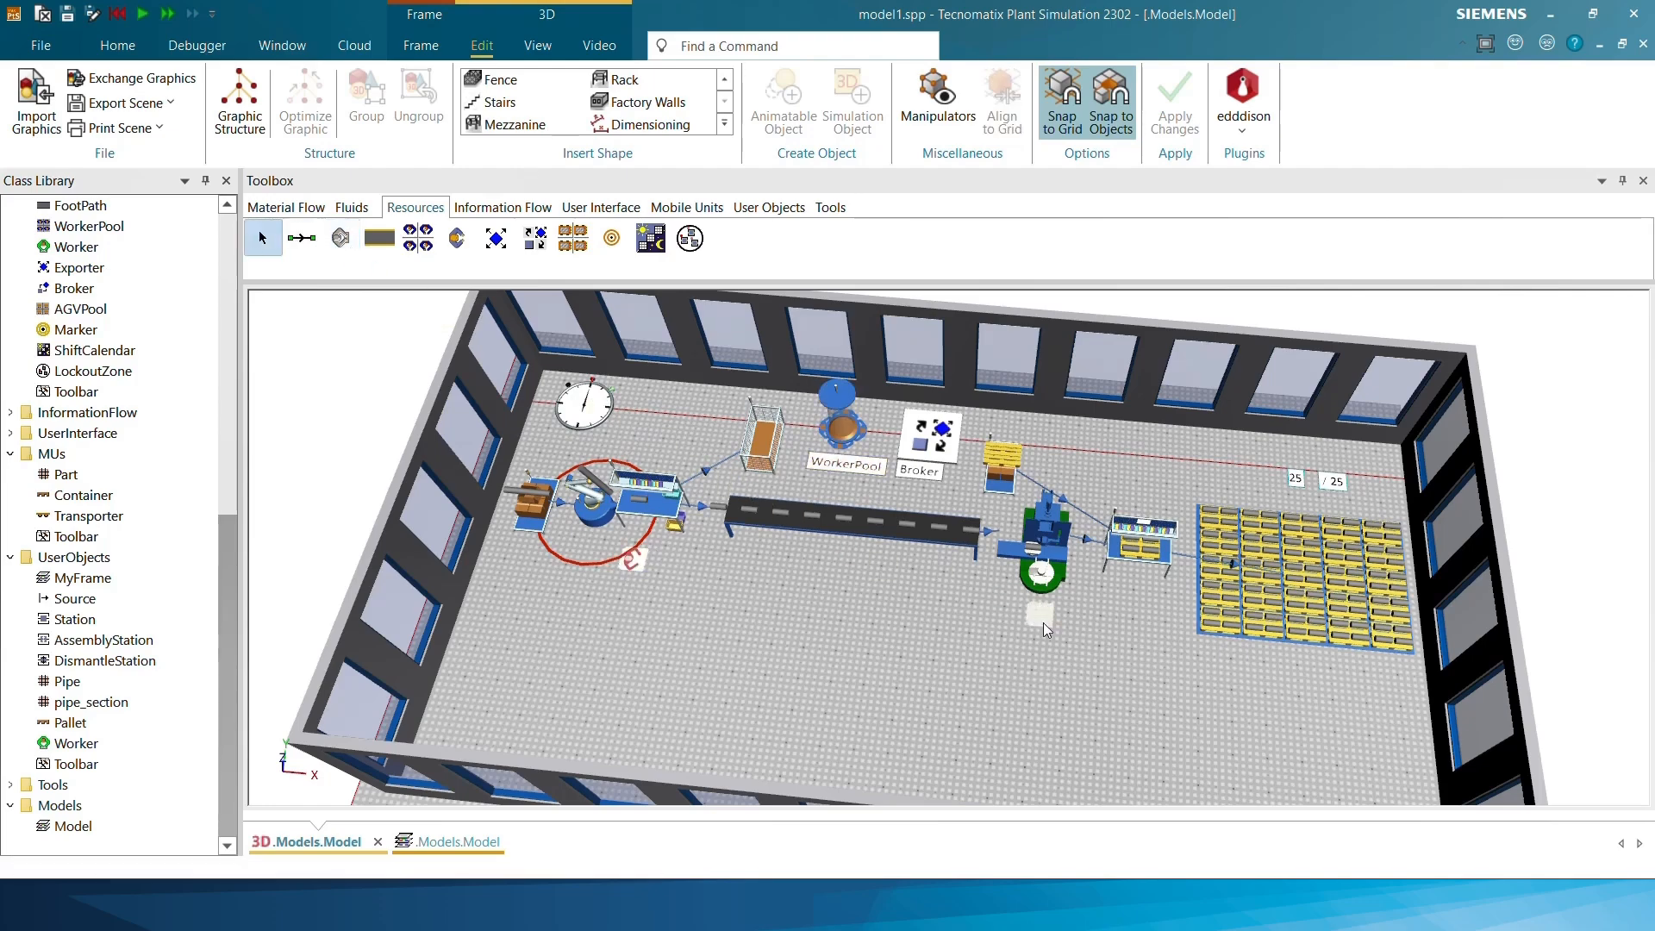
click(340, 241)
click(1132, 587)
Assign the Cutting_machine bench beside the robot to the Workplace in front of it
scroll(721, 586, up, 2)
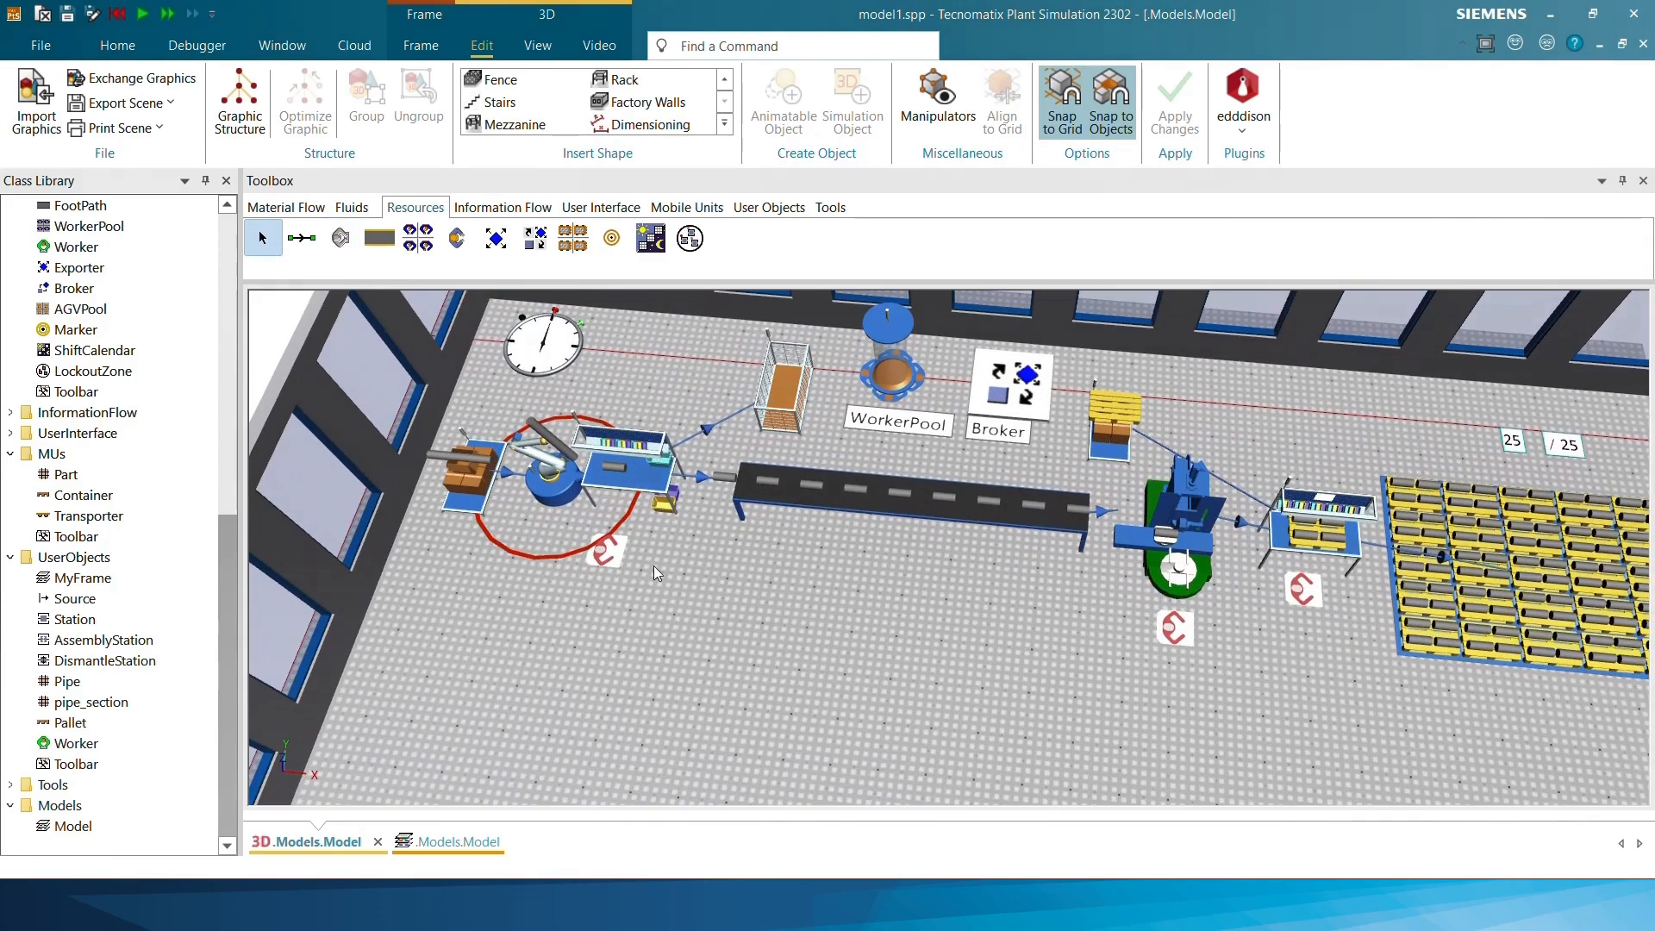
scroll(599, 557, up, 2)
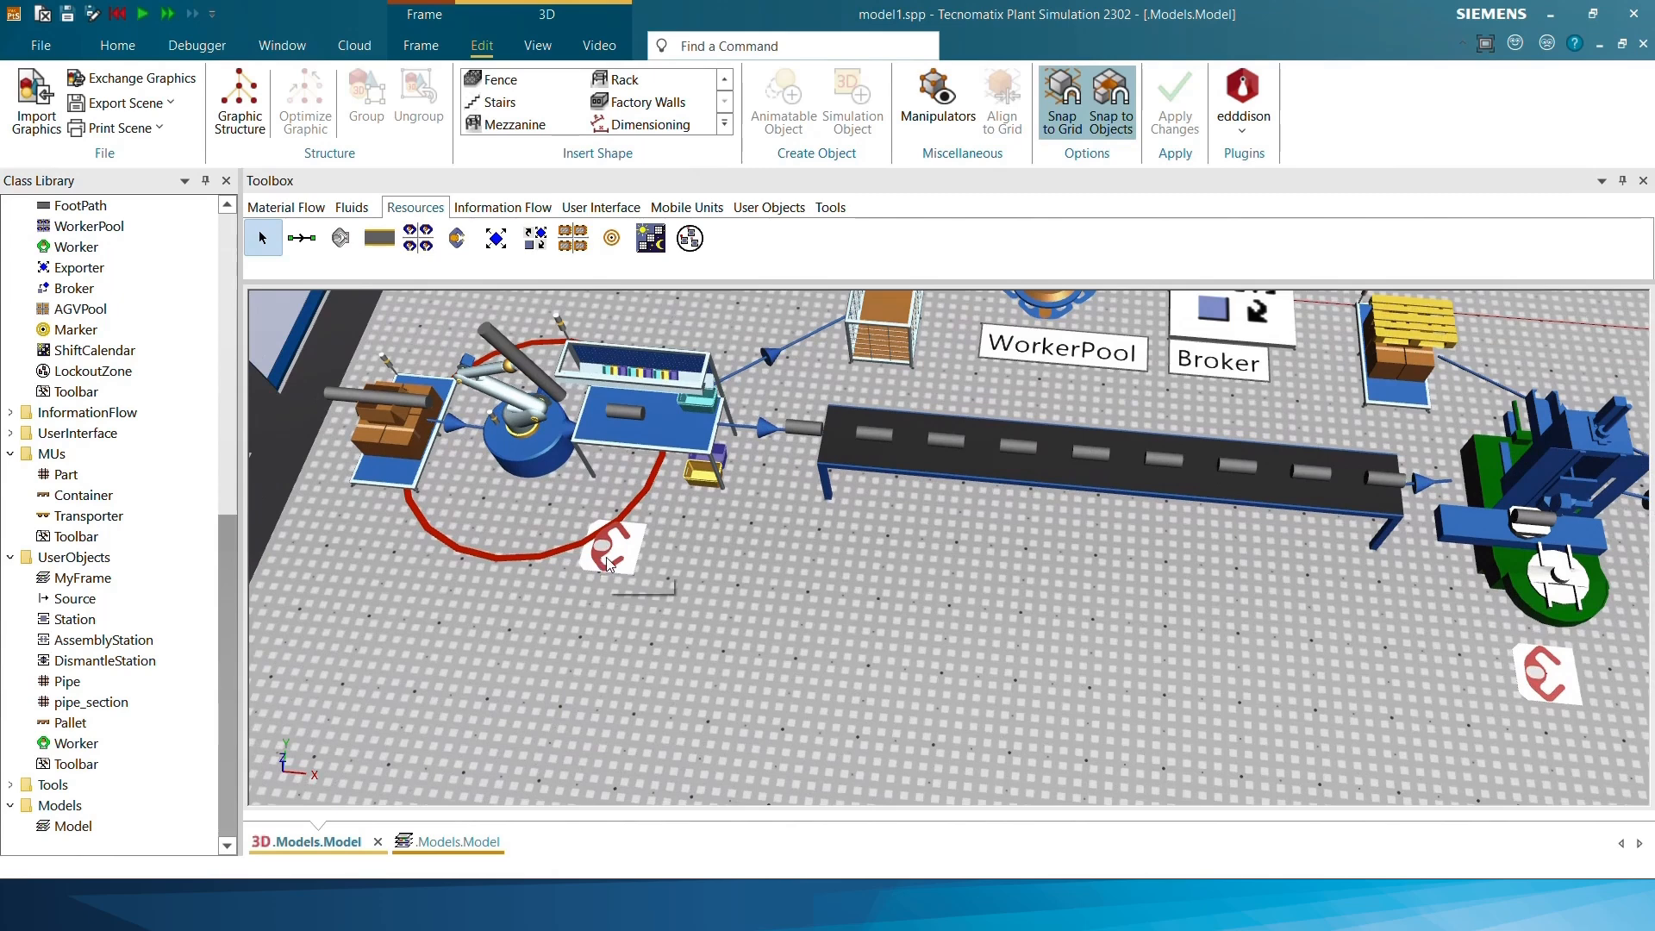
click(607, 557)
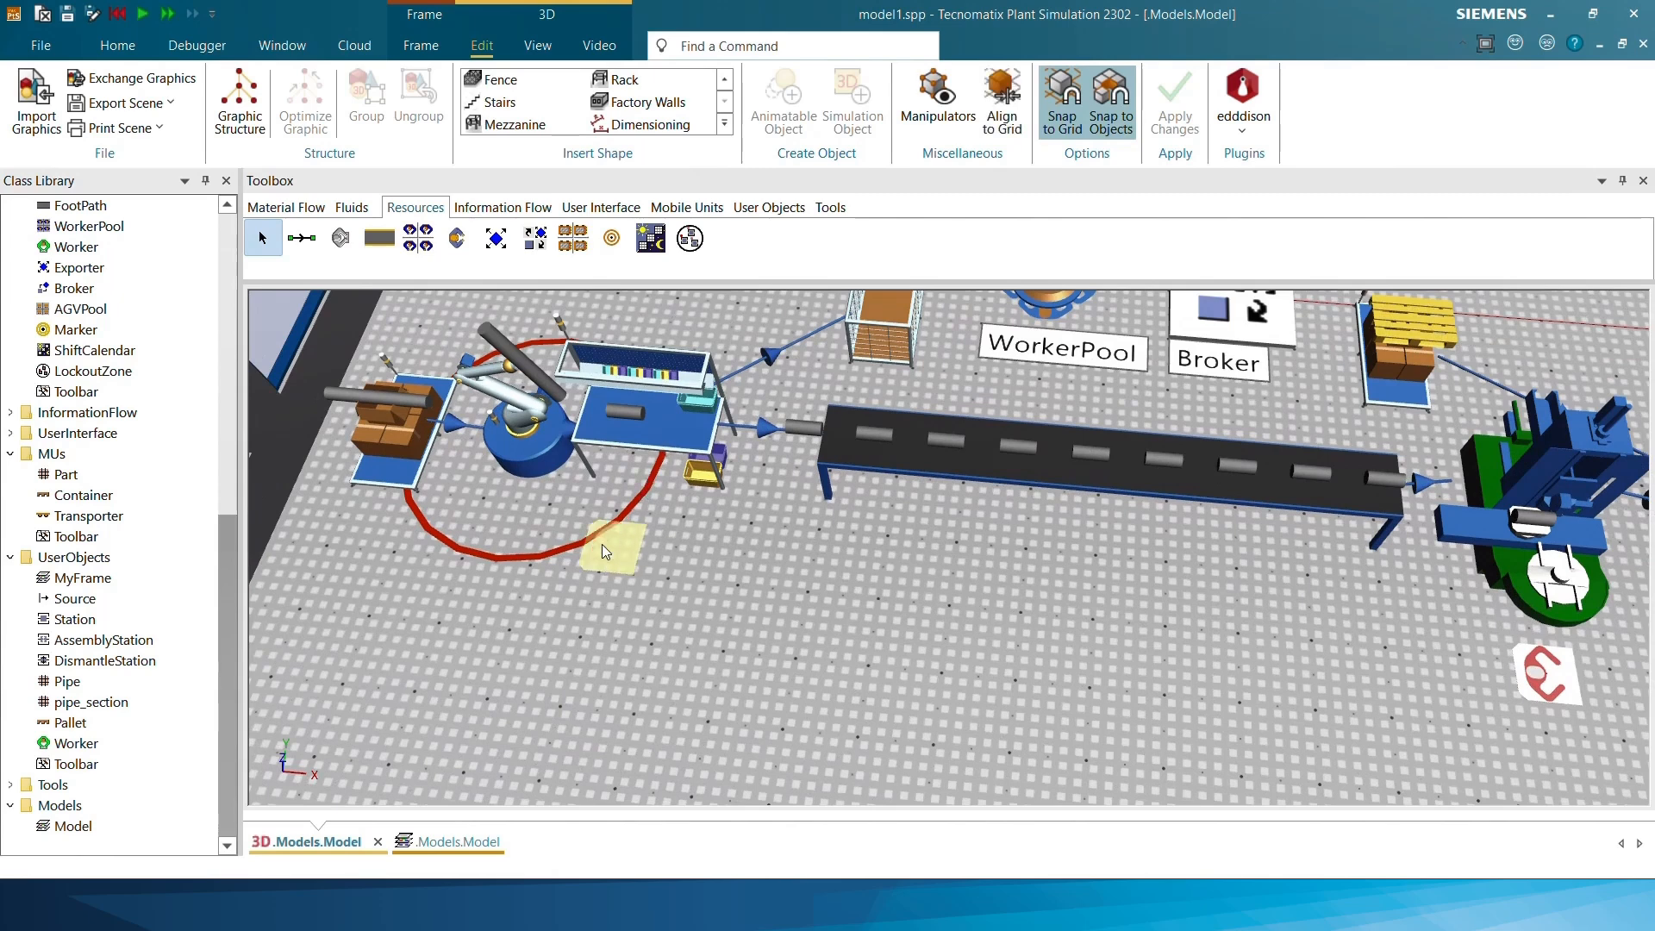
click(679, 533)
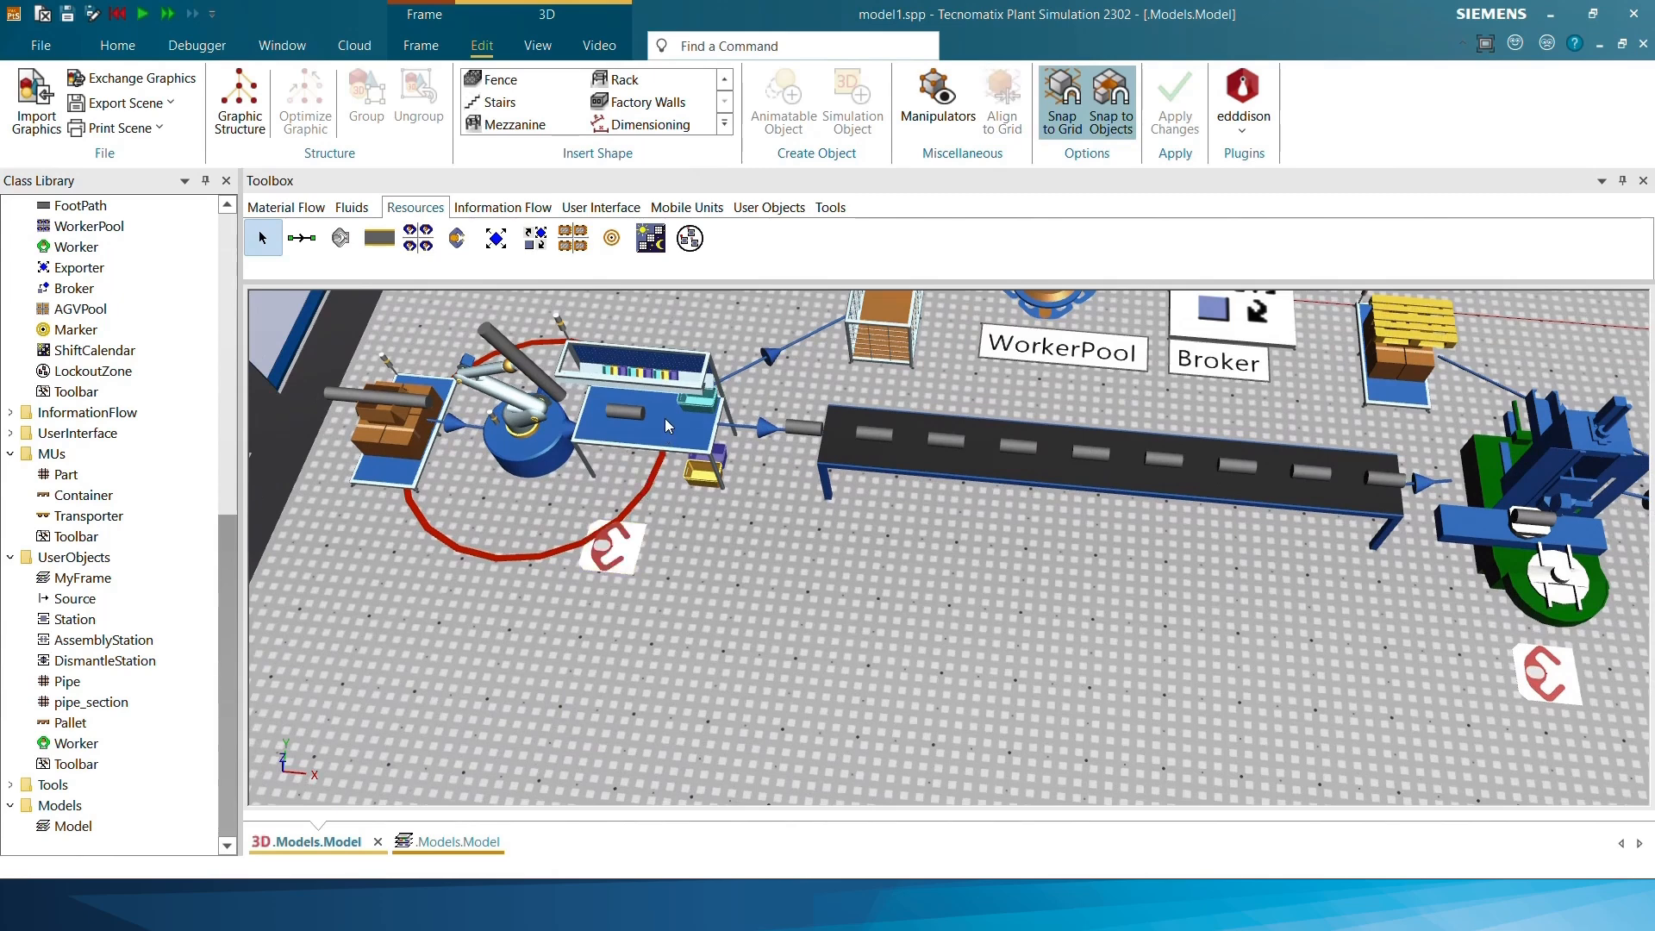
click(637, 429)
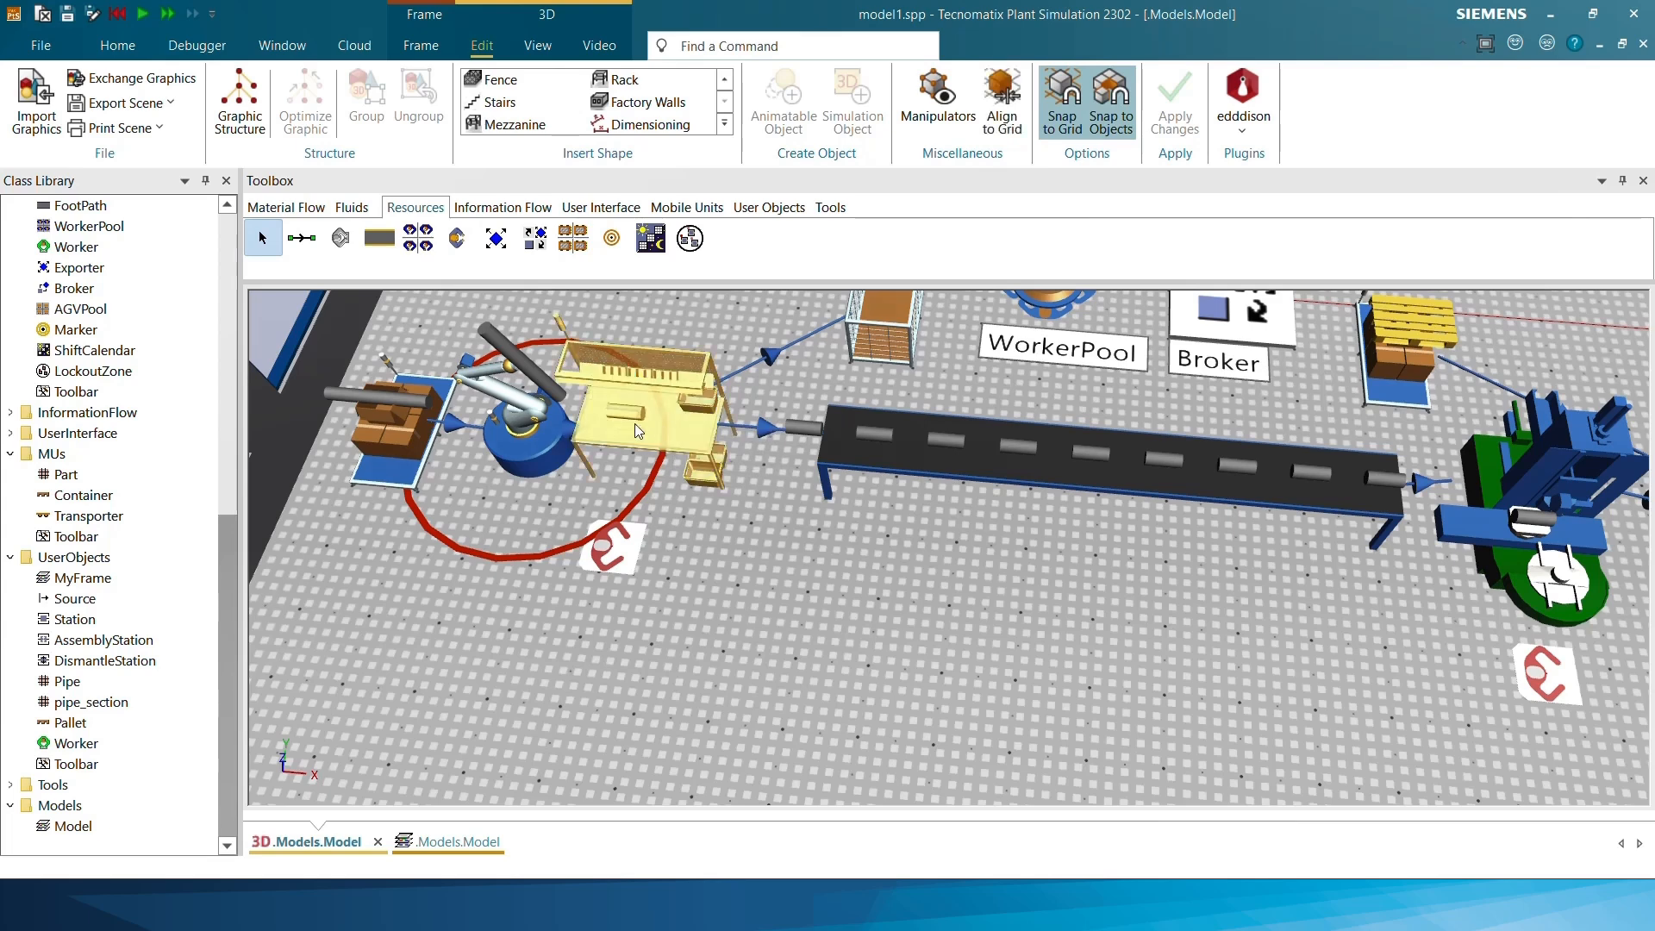
drag(619, 507, 626, 551)
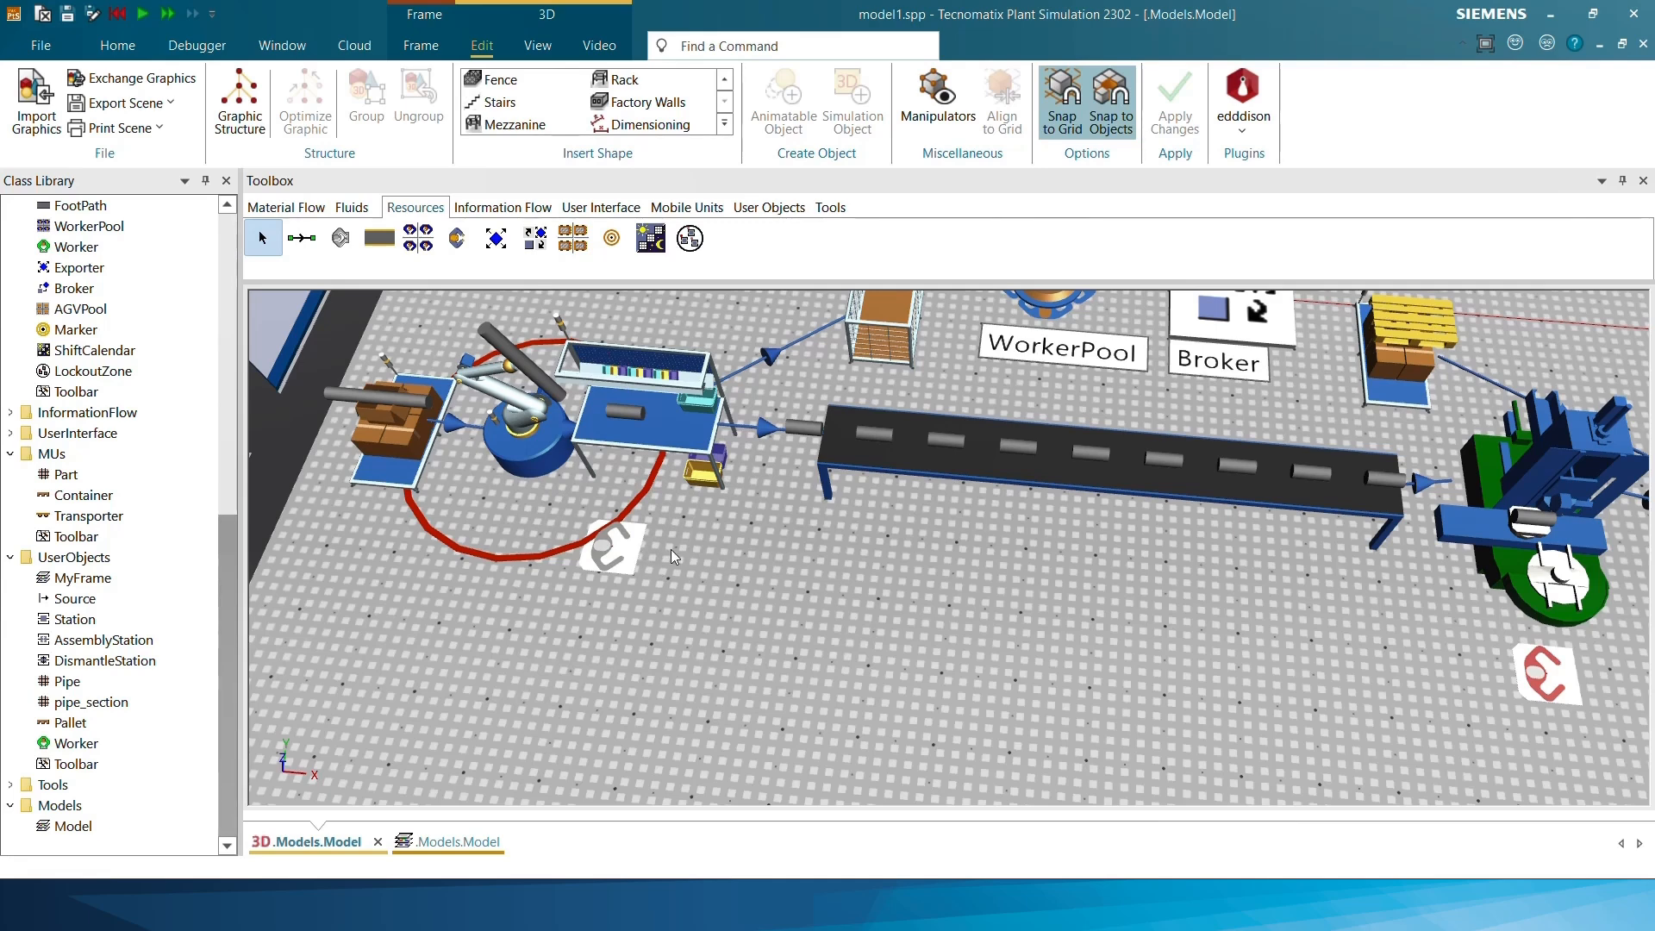
Open the settings of the Workplace beside the robot, check its assigned station, and close them
double_click(603, 546)
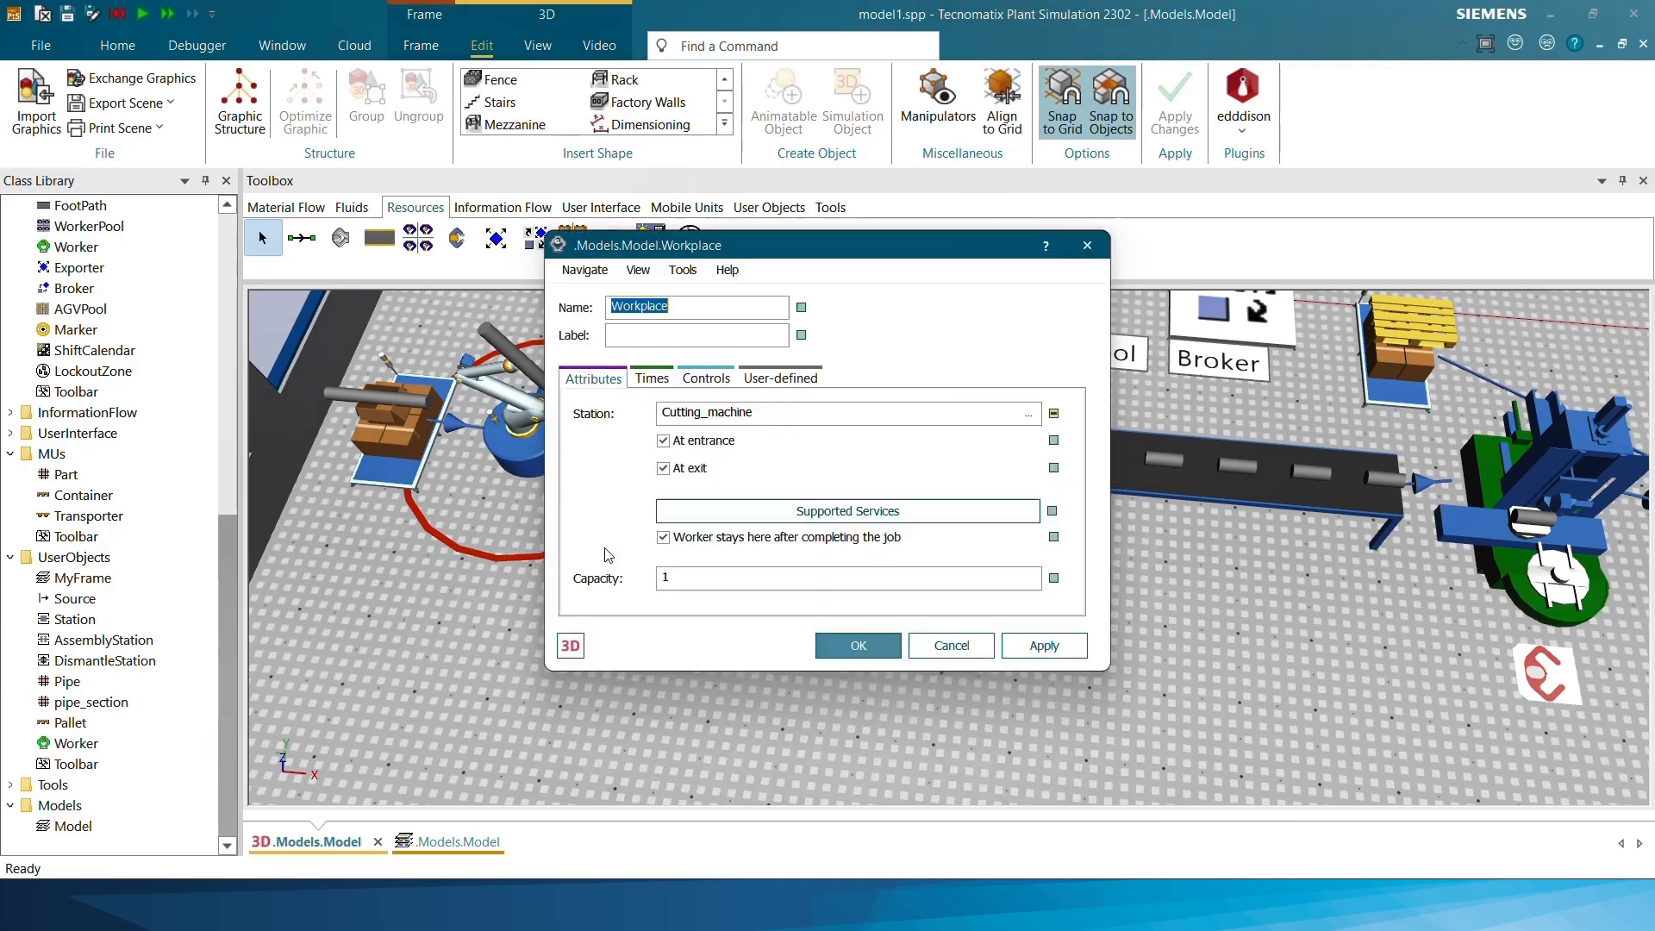
drag(683, 254, 965, 310)
key(Tab)
key(Tab)
key(Tab)
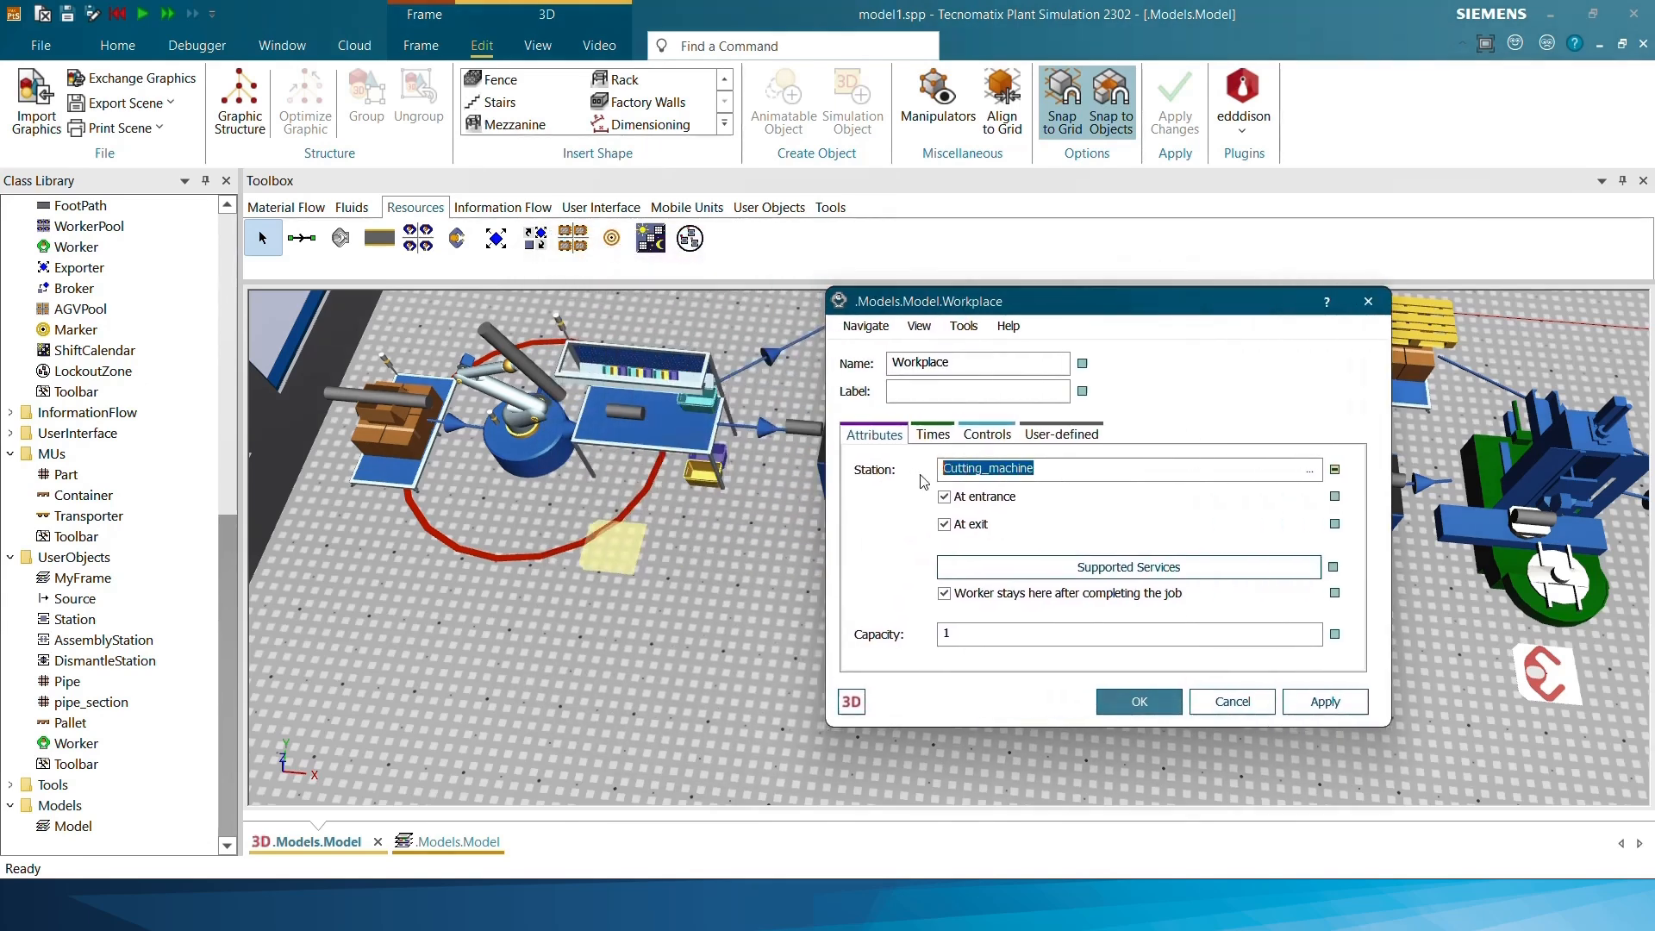
click(1074, 469)
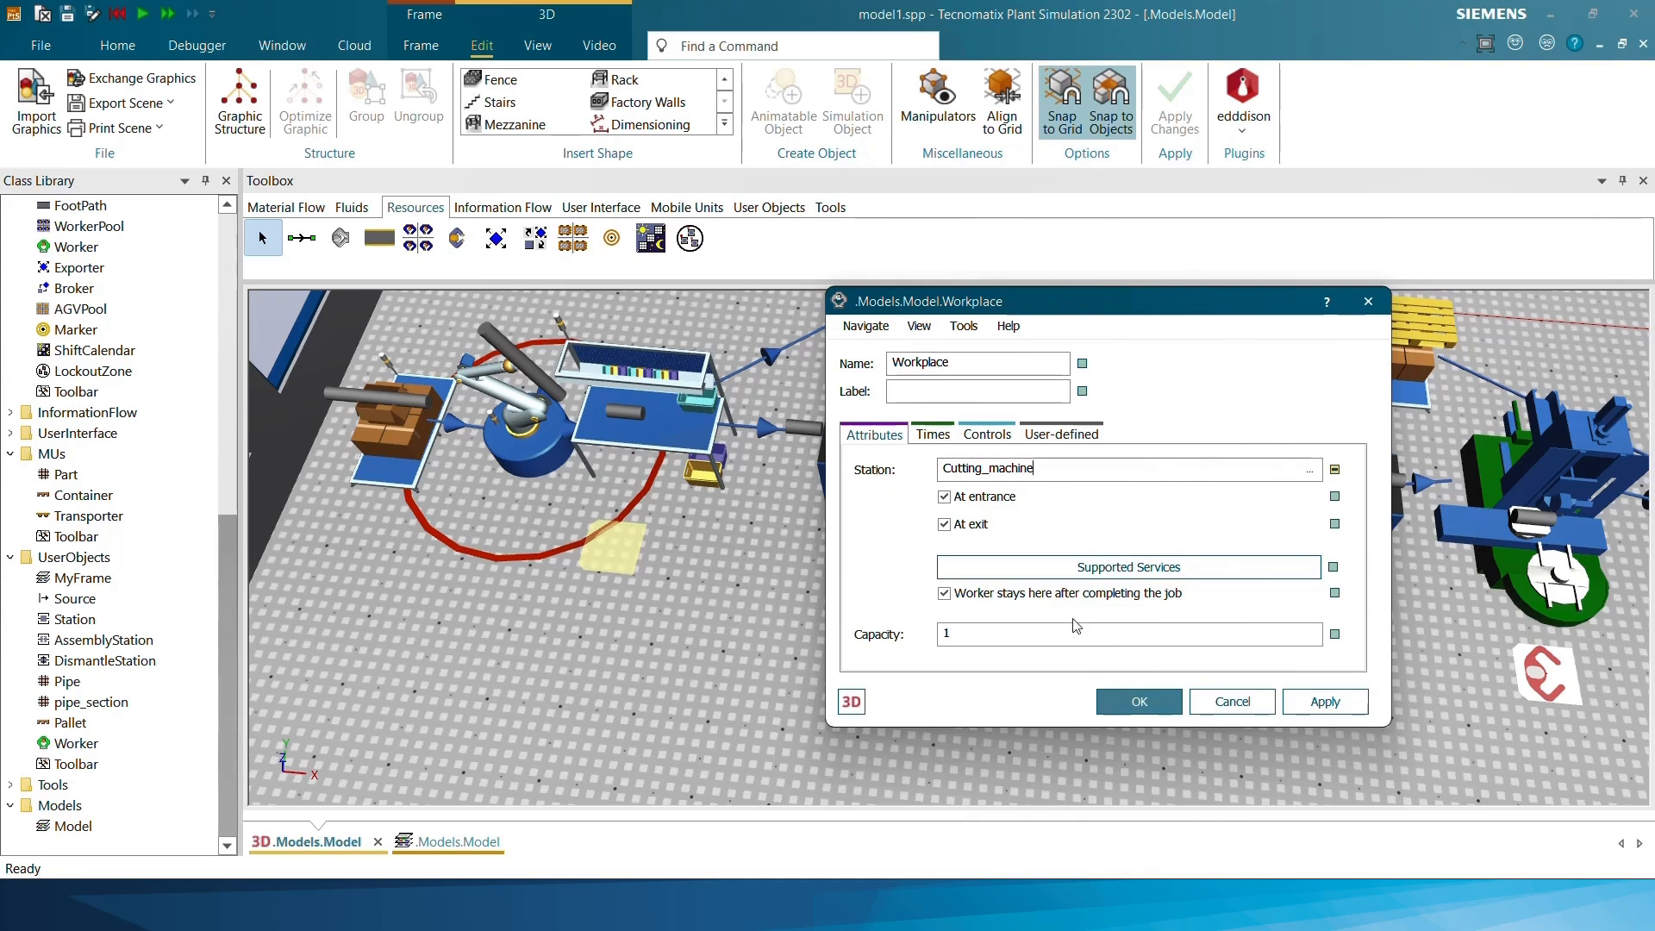
click(1139, 702)
Assign the drilling machine after the conveyor and the bench before the store to the Workplaces in front of them
key(Right)
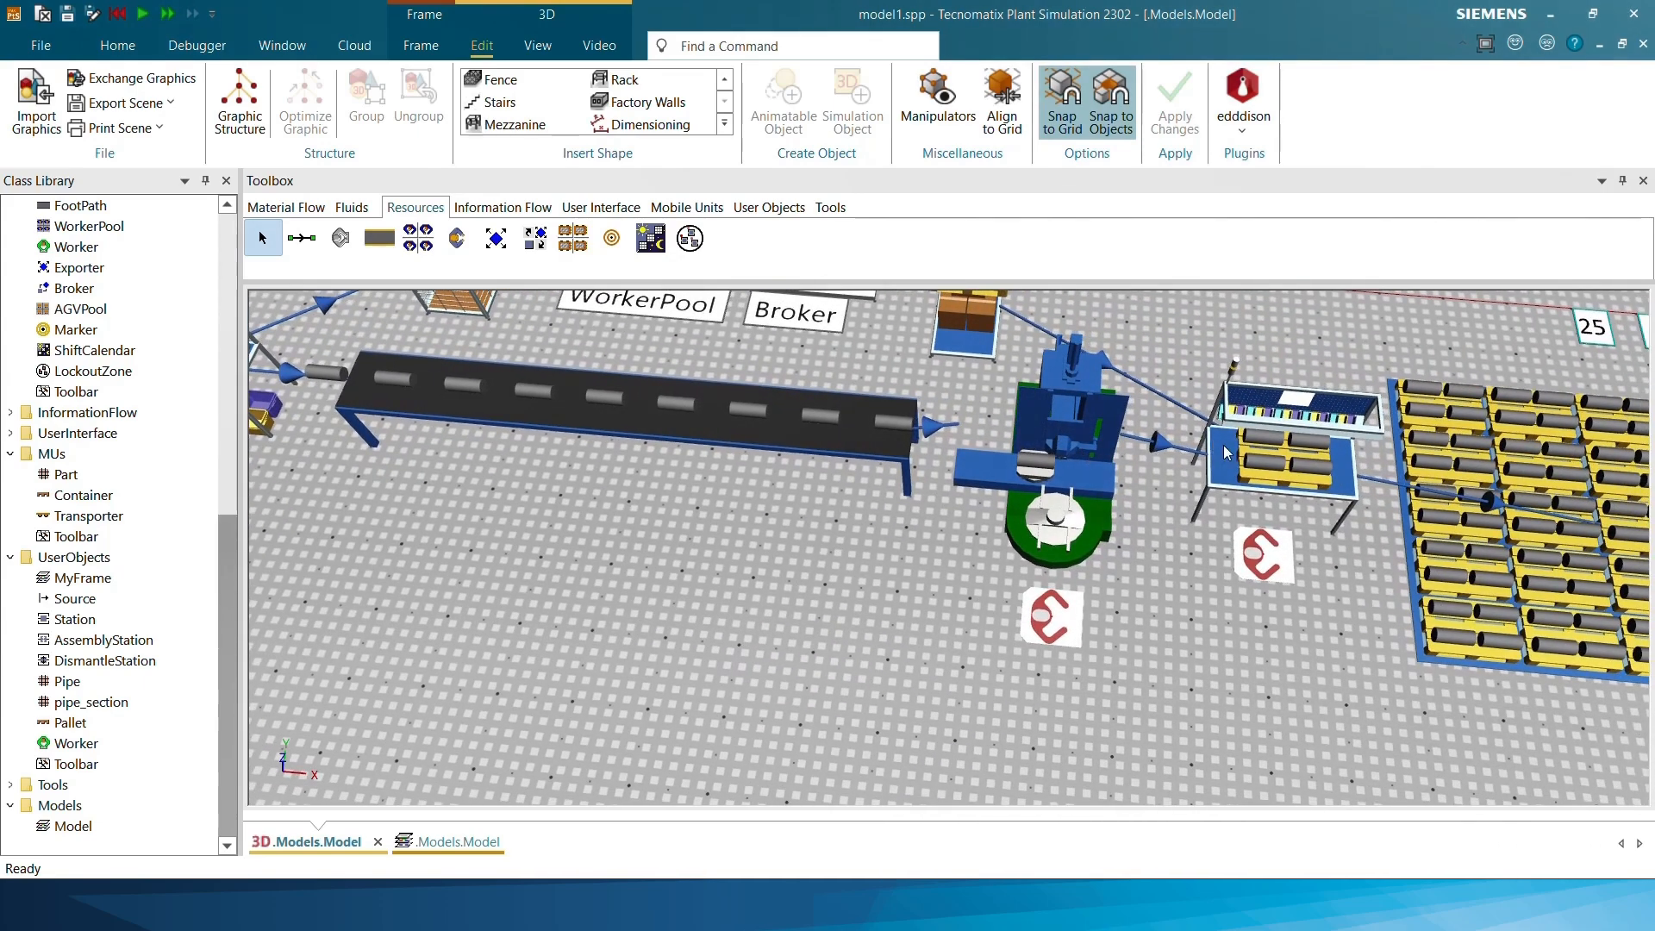
drag(1073, 469, 1070, 600)
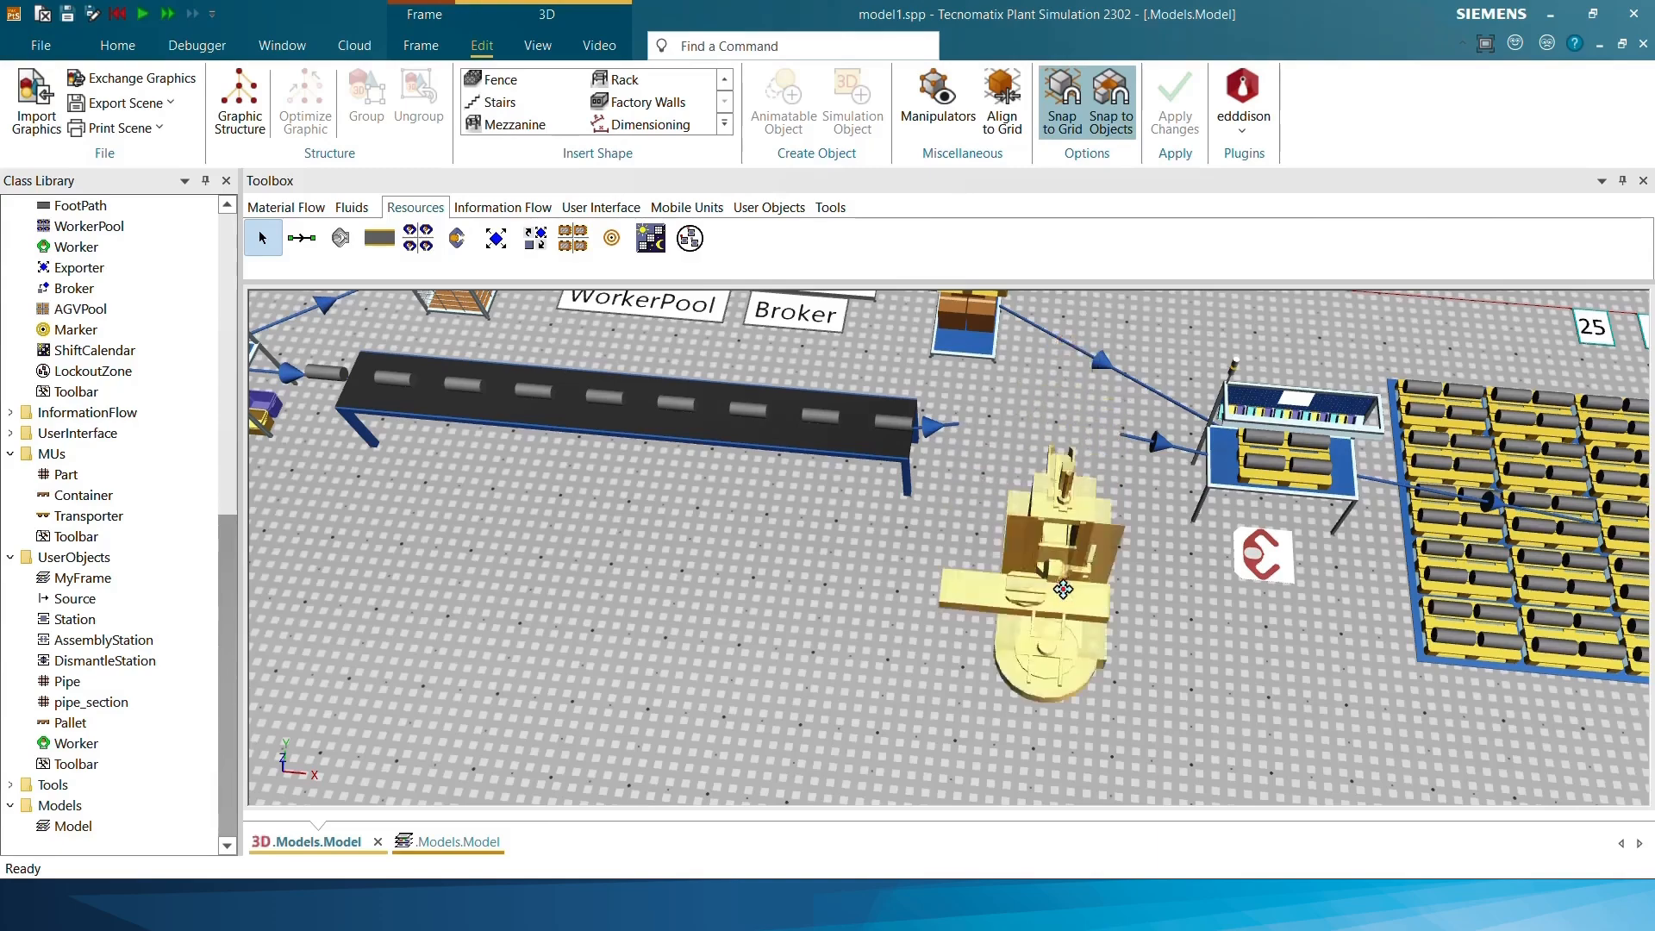
key(ctrl+z)
drag(1230, 442, 1273, 559)
Set the 3D rotation angle of the Workplace in front of the cutting machine to 270°
drag(736, 542, 590, 567)
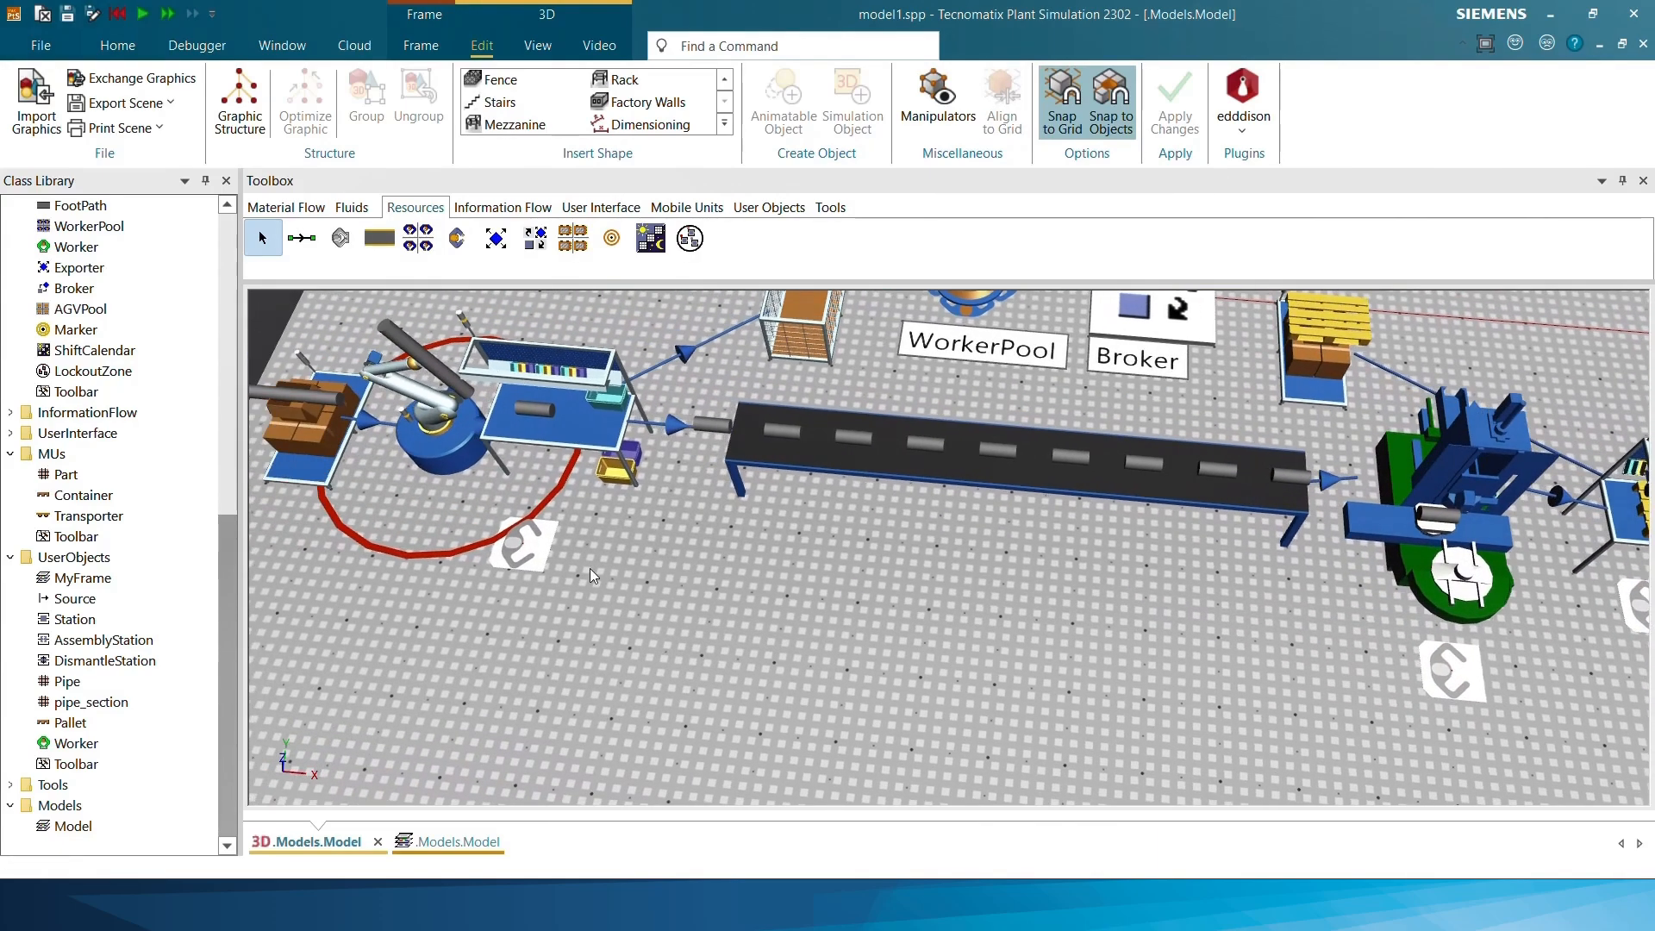
scroll(528, 548, up, 2)
scroll(528, 548, down, 1)
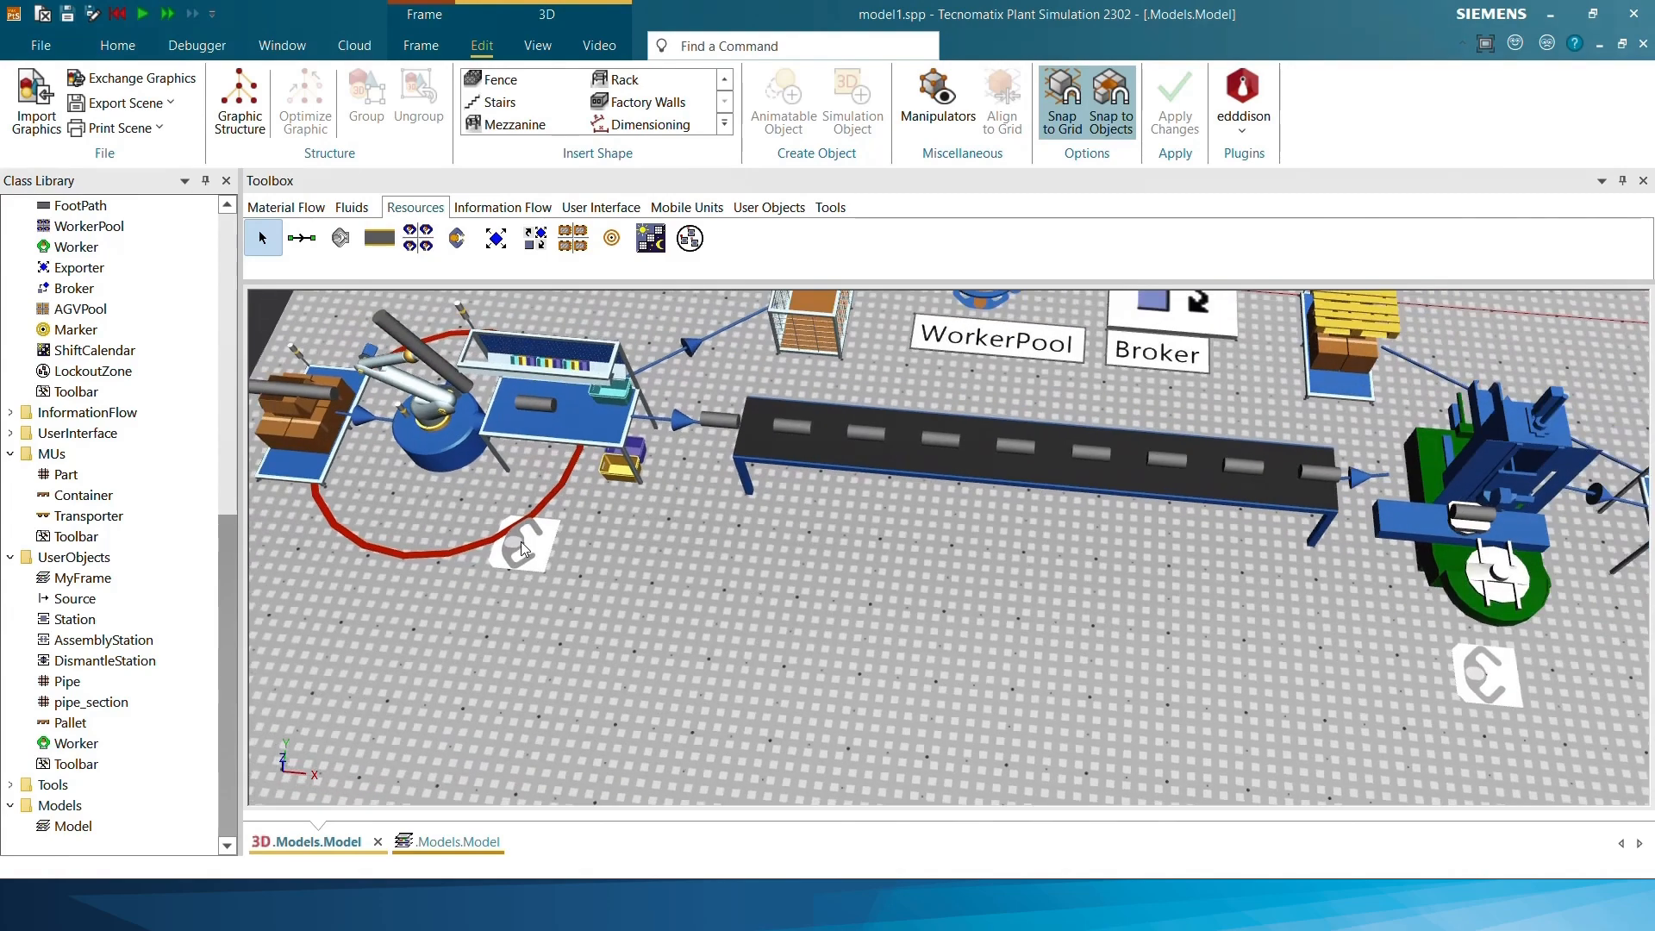
scroll(528, 550, up, 5)
scroll(536, 556, down, 3)
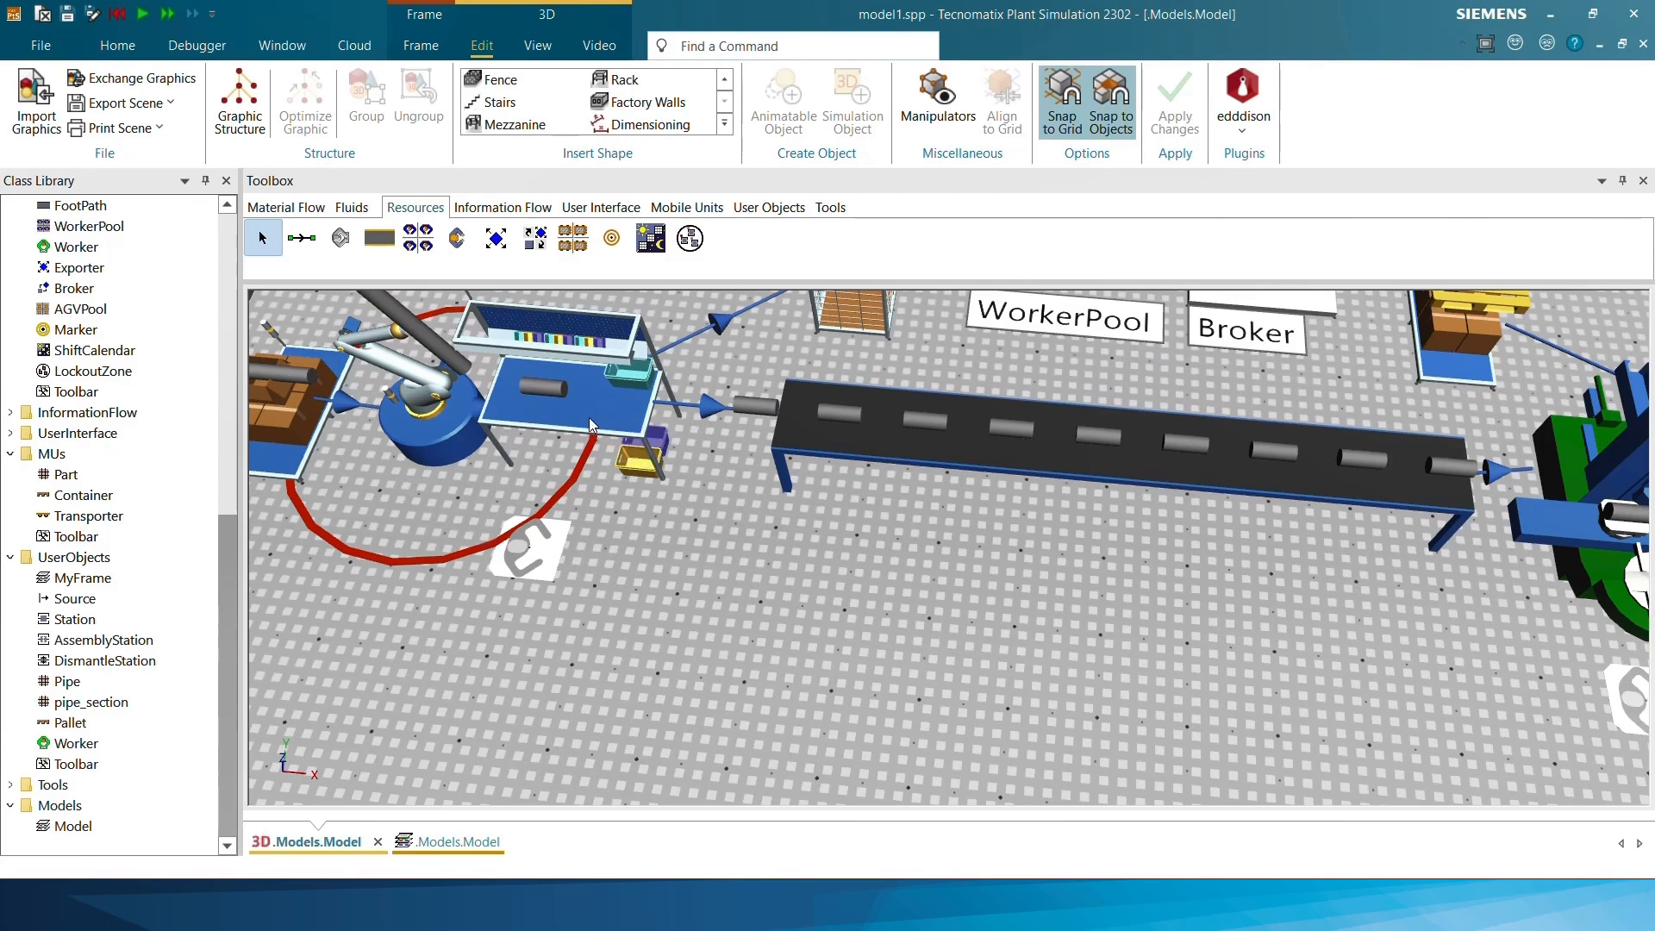
scroll(631, 564, down, 3)
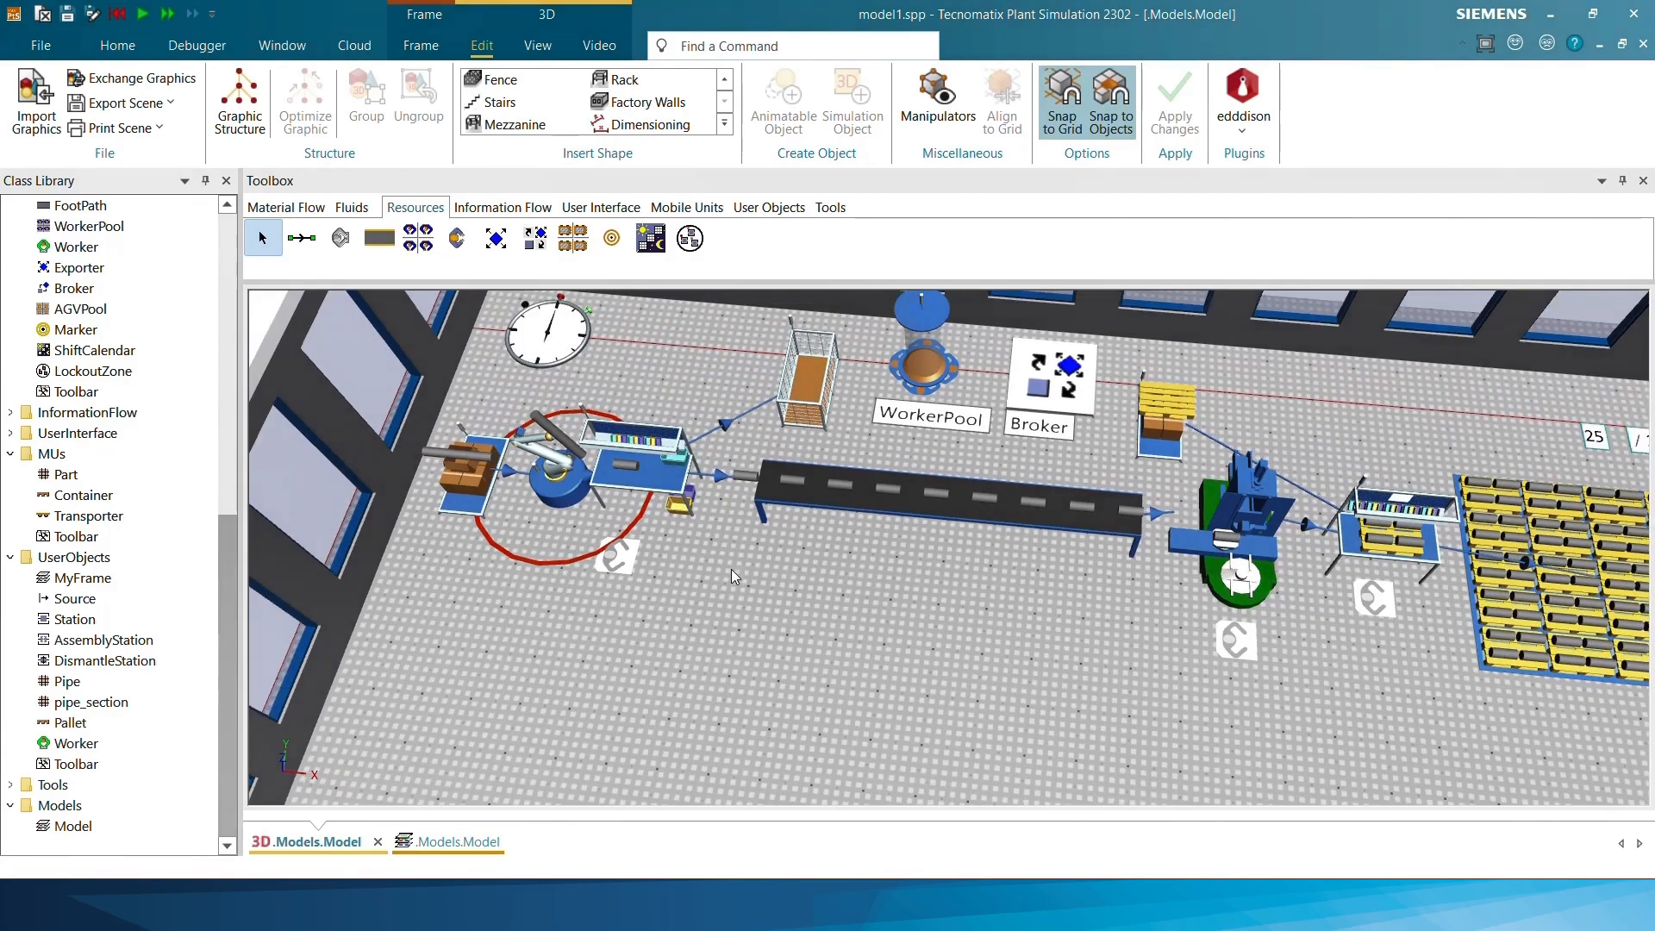
scroll(598, 575, up, 1)
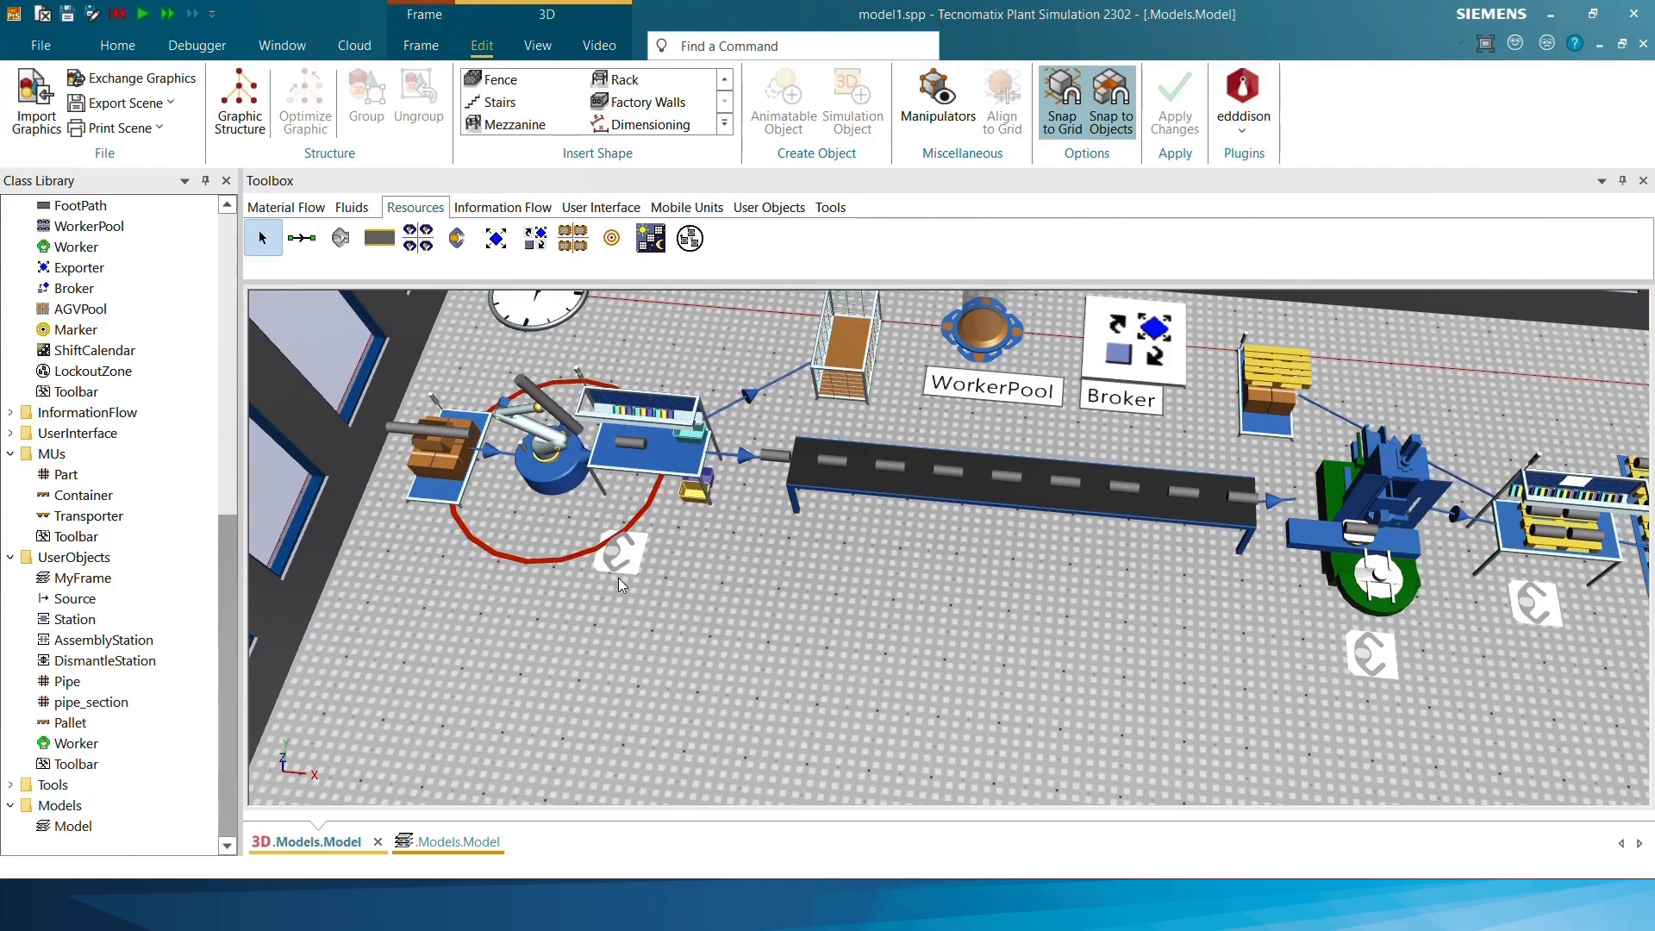
right_click(624, 552)
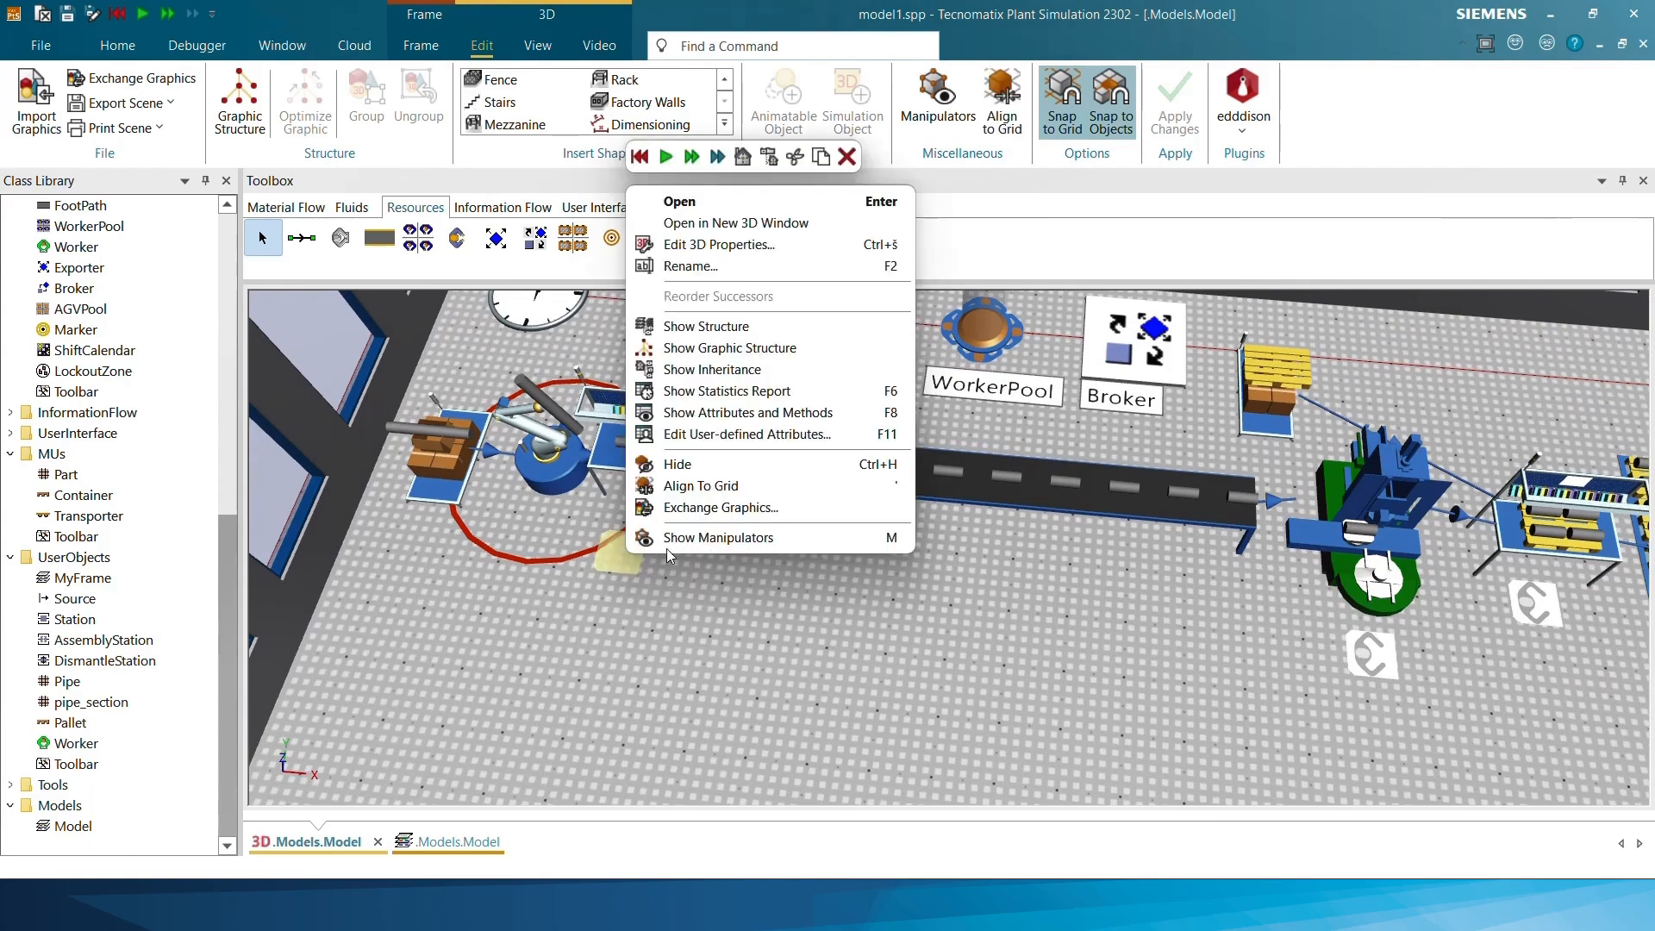
click(743, 246)
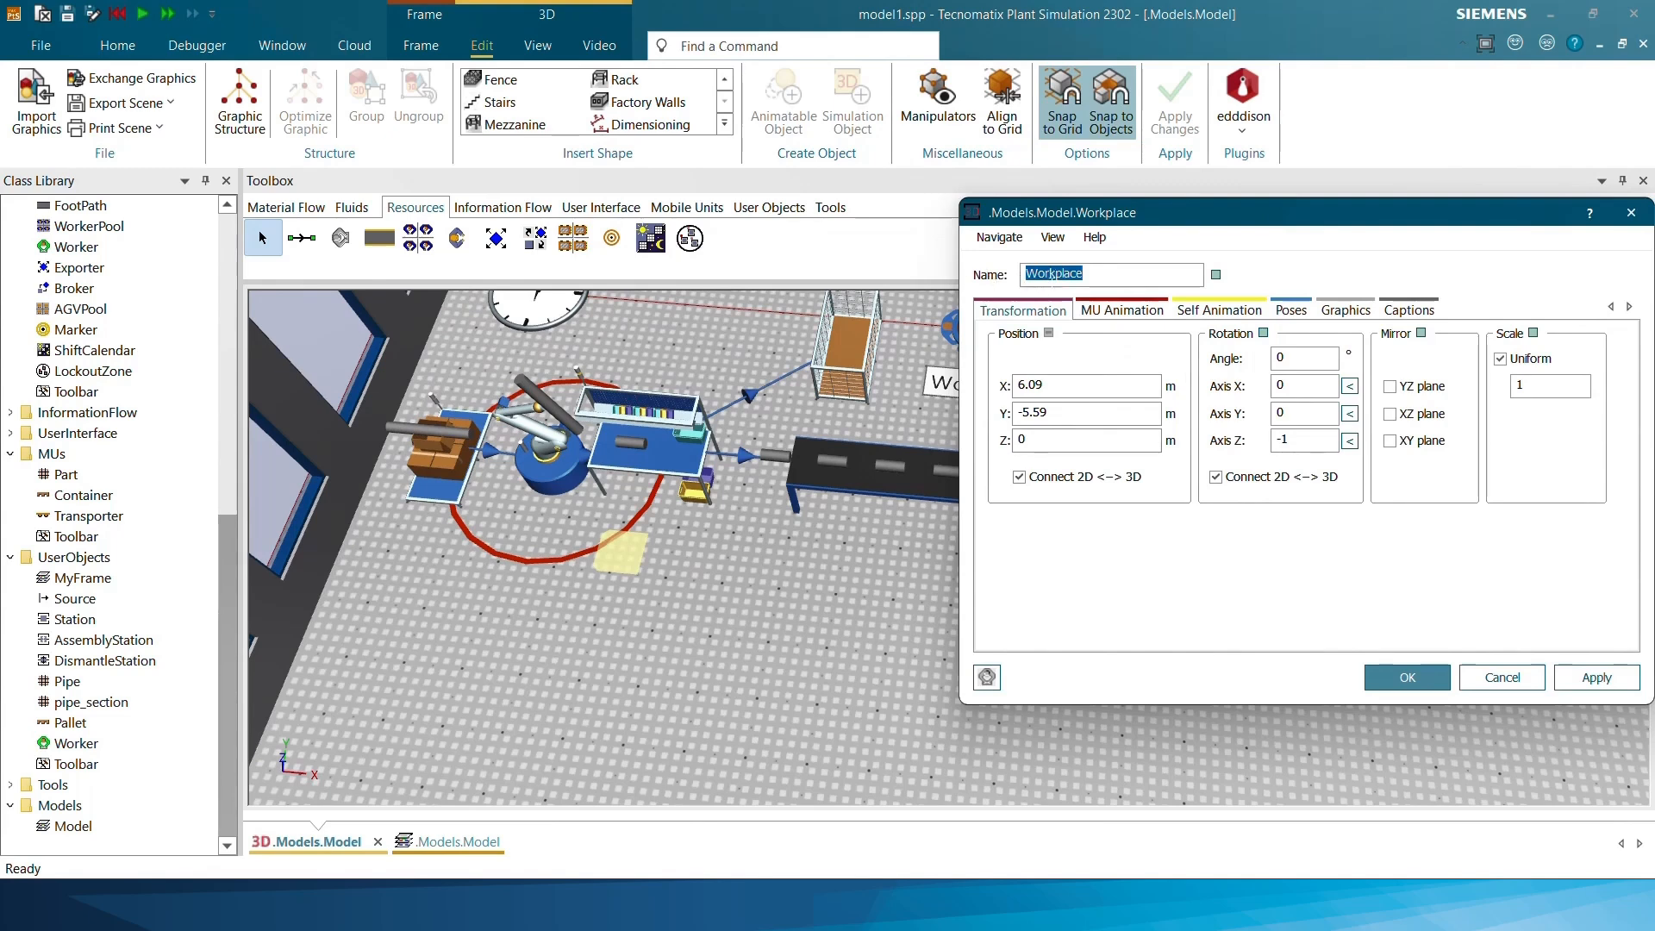
double_click(1279, 357)
text(270)
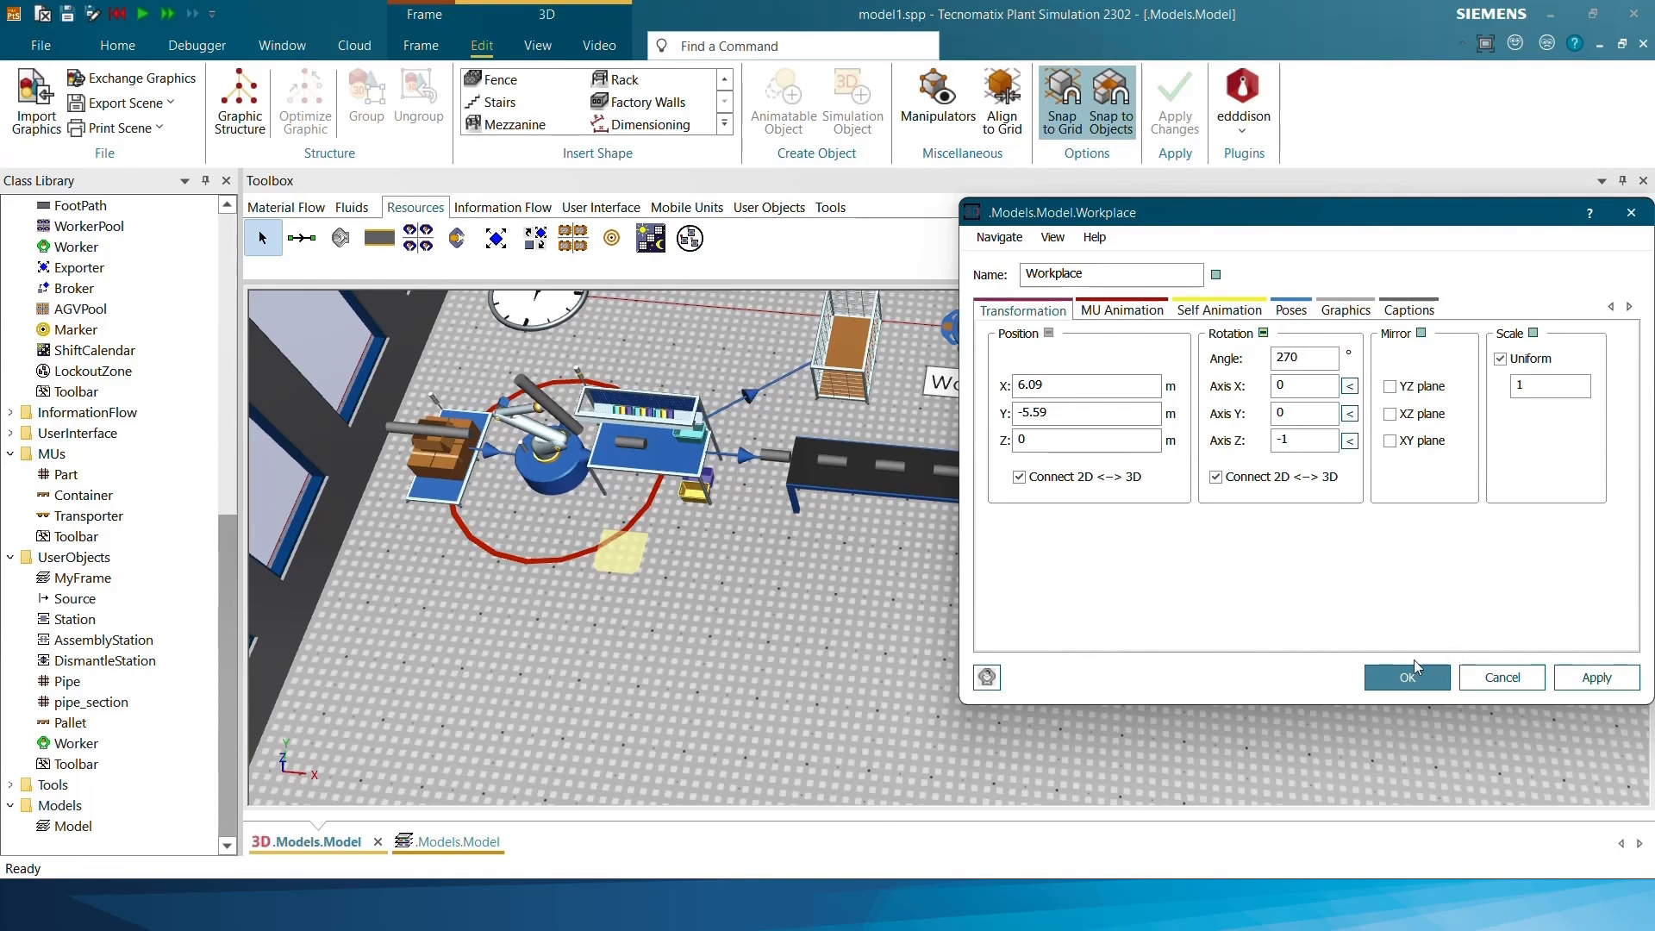
click(1414, 666)
Set the 3D rotation angle of the Workplace in front of the drilling machine to 270°
drag(1317, 667, 1068, 642)
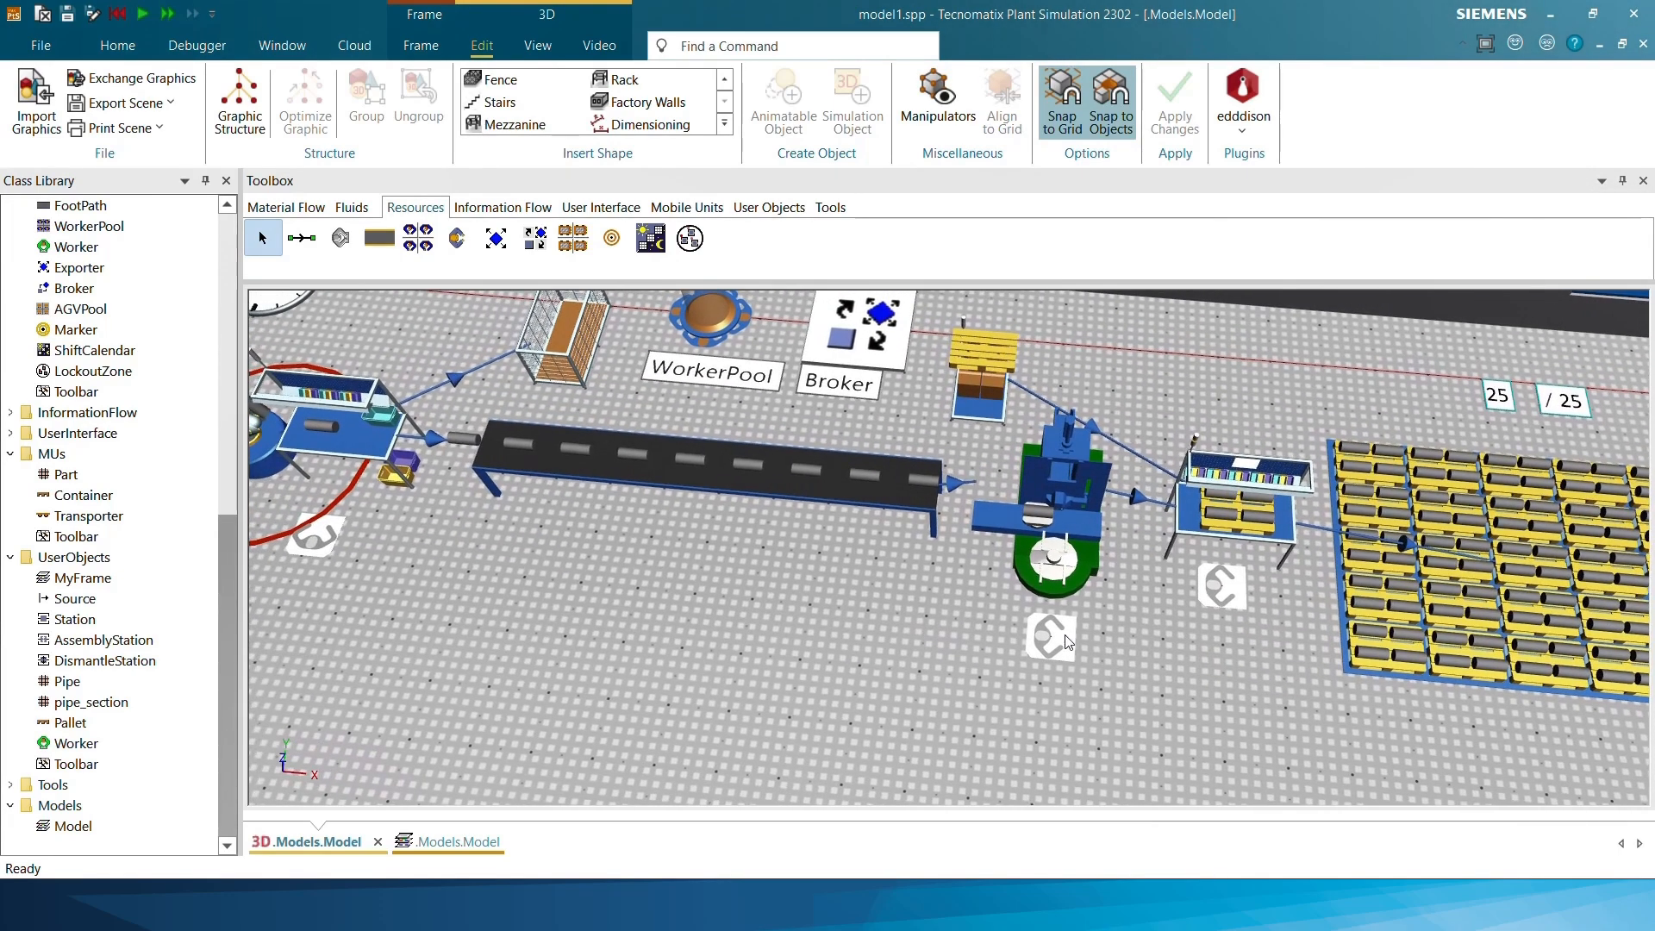
right_click(1068, 642)
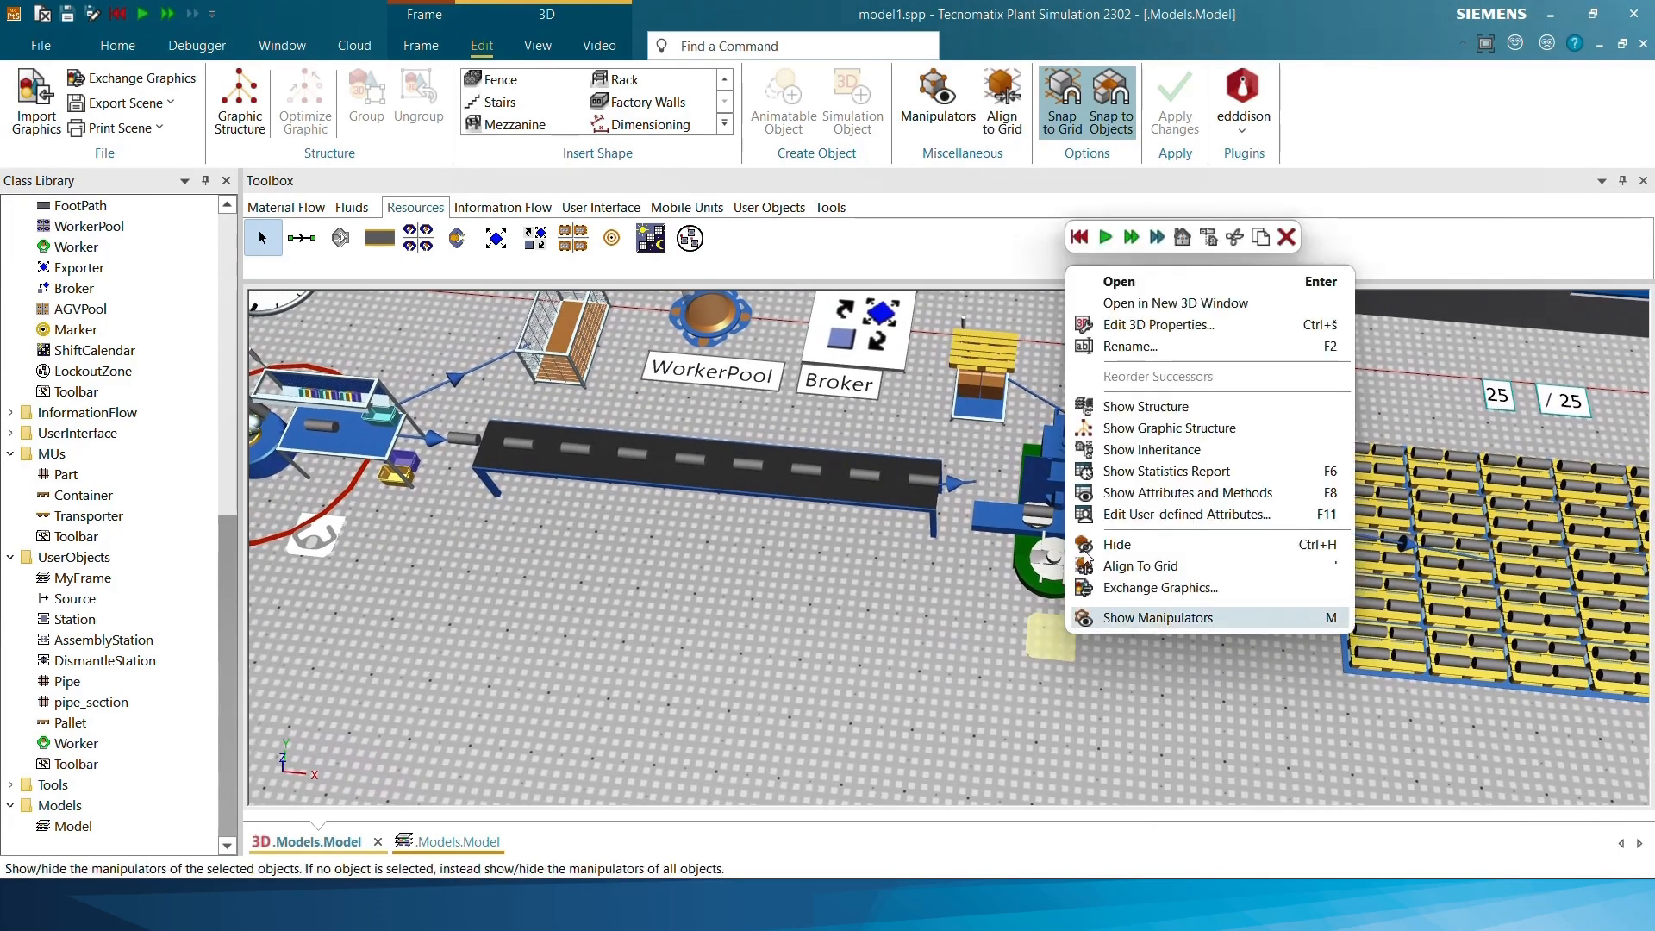
click(1155, 328)
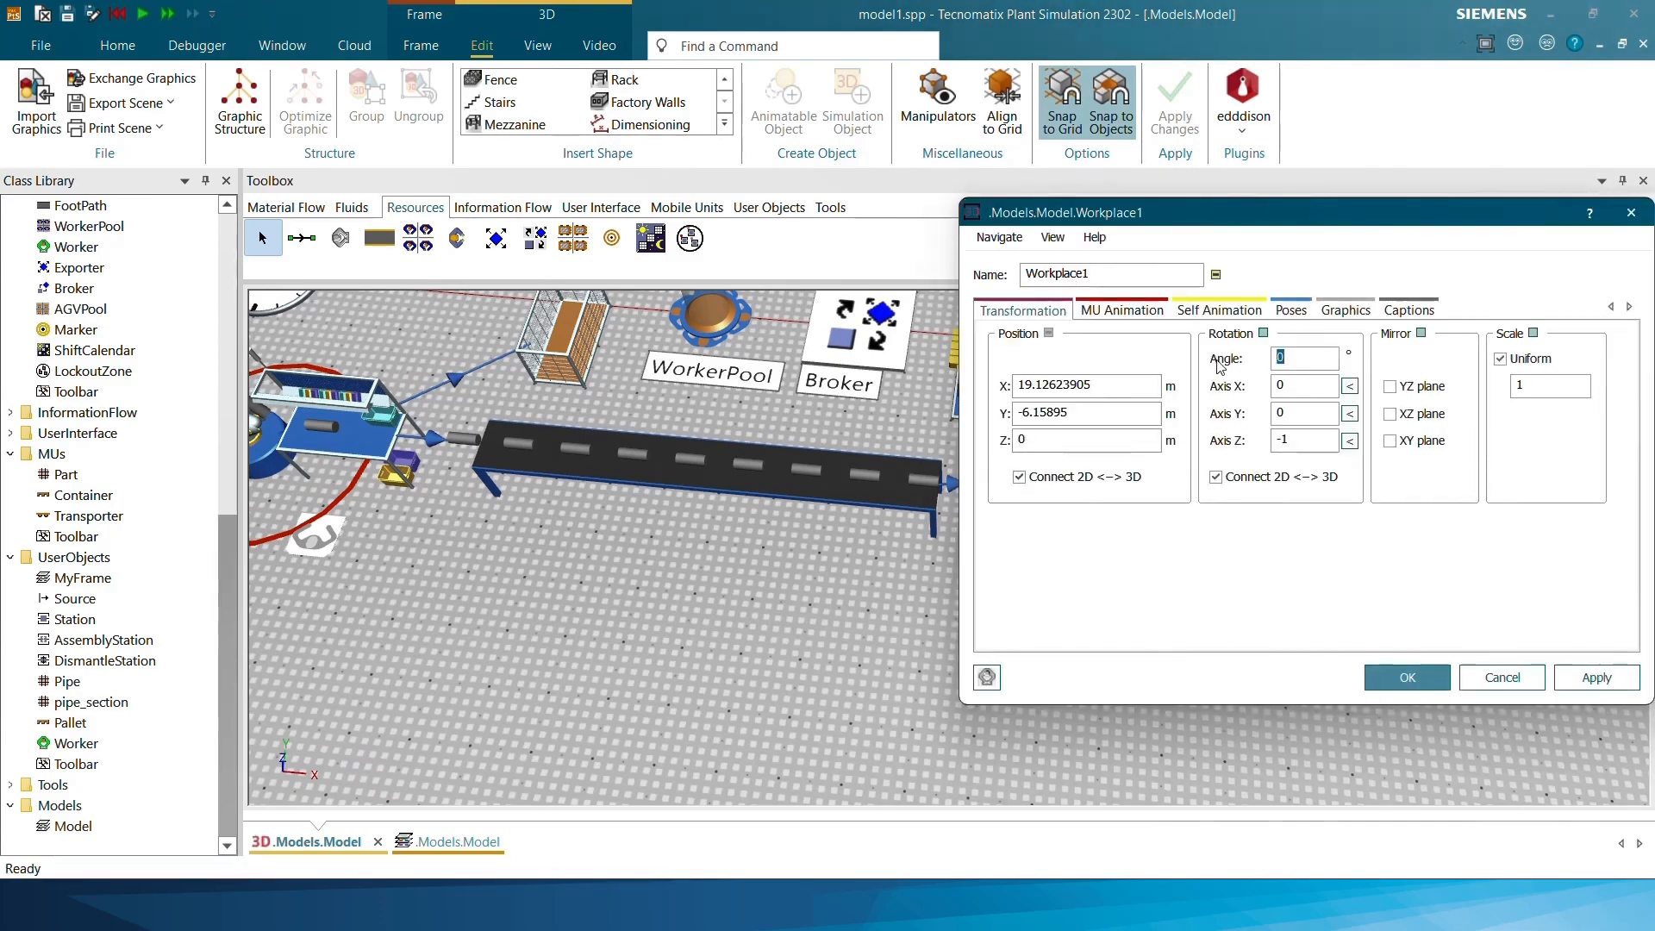
text(270)
click(1414, 679)
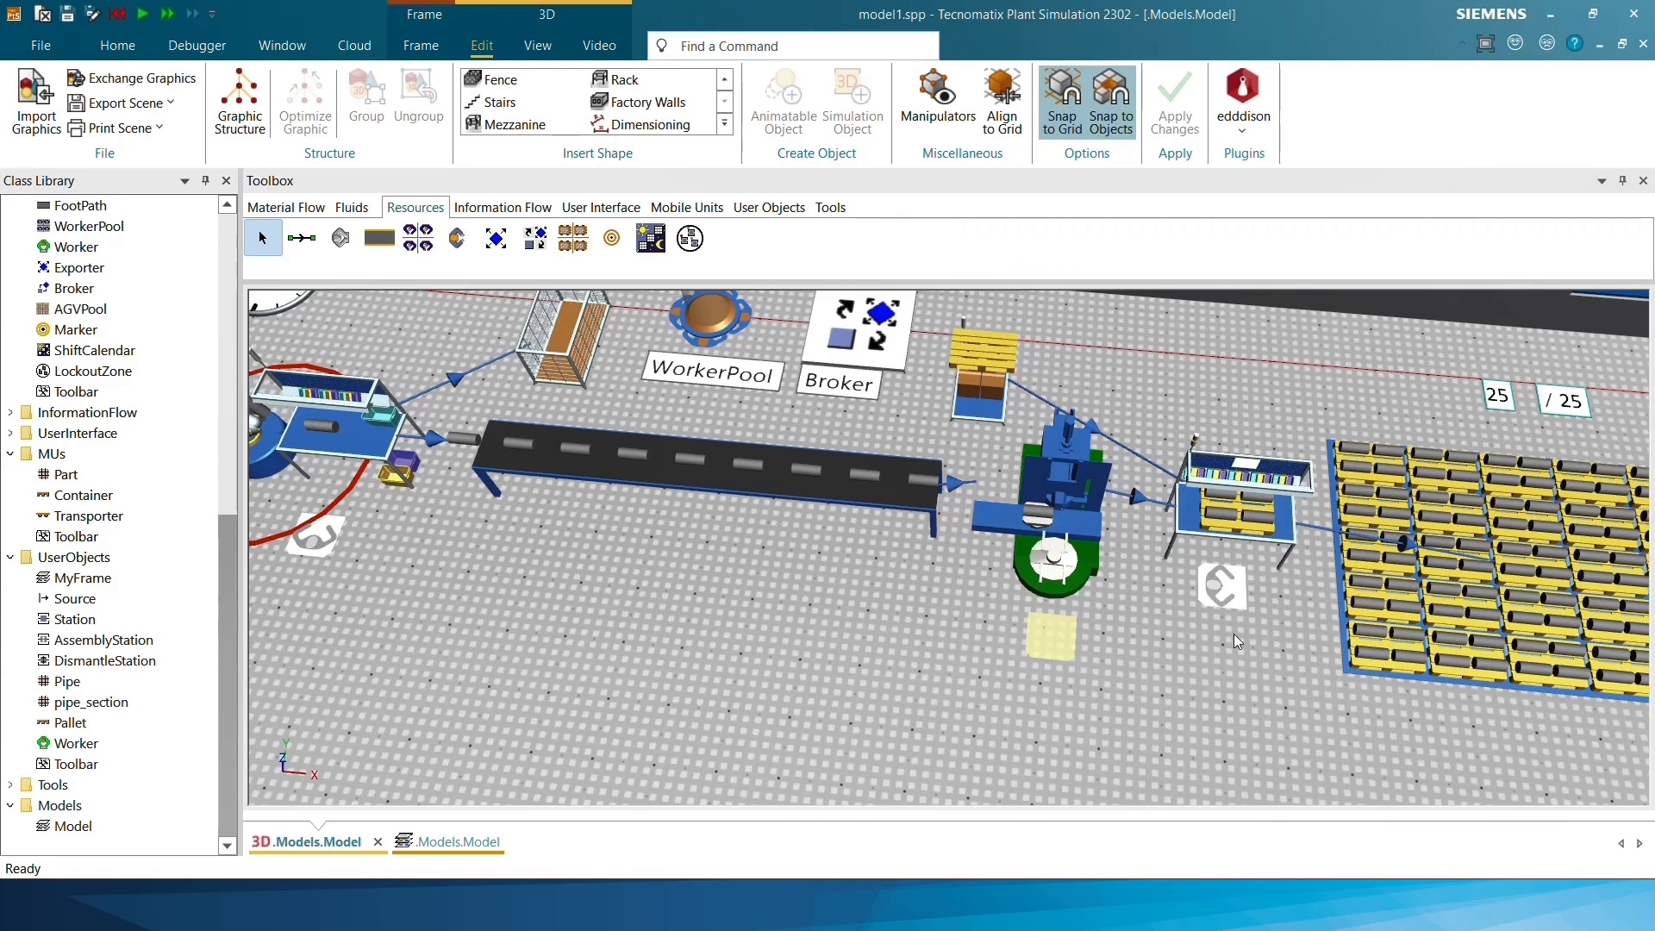
Set the 3D rotation angle of the Workplace in front of the bench before the store to 270°
right_click(1241, 612)
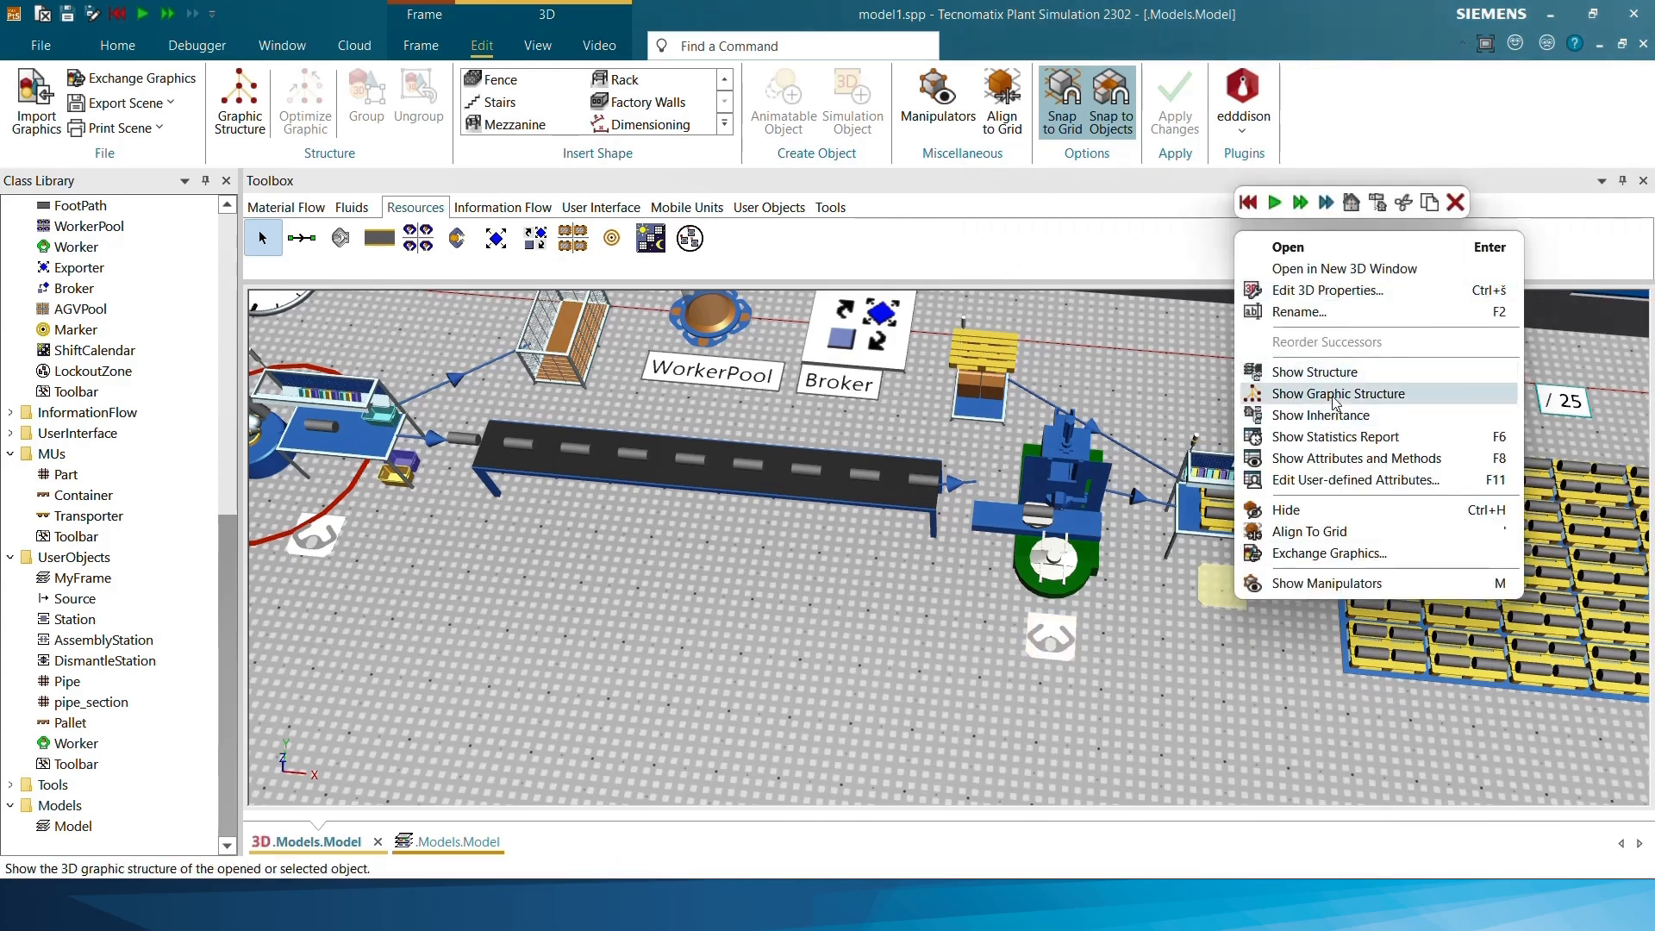
click(1322, 291)
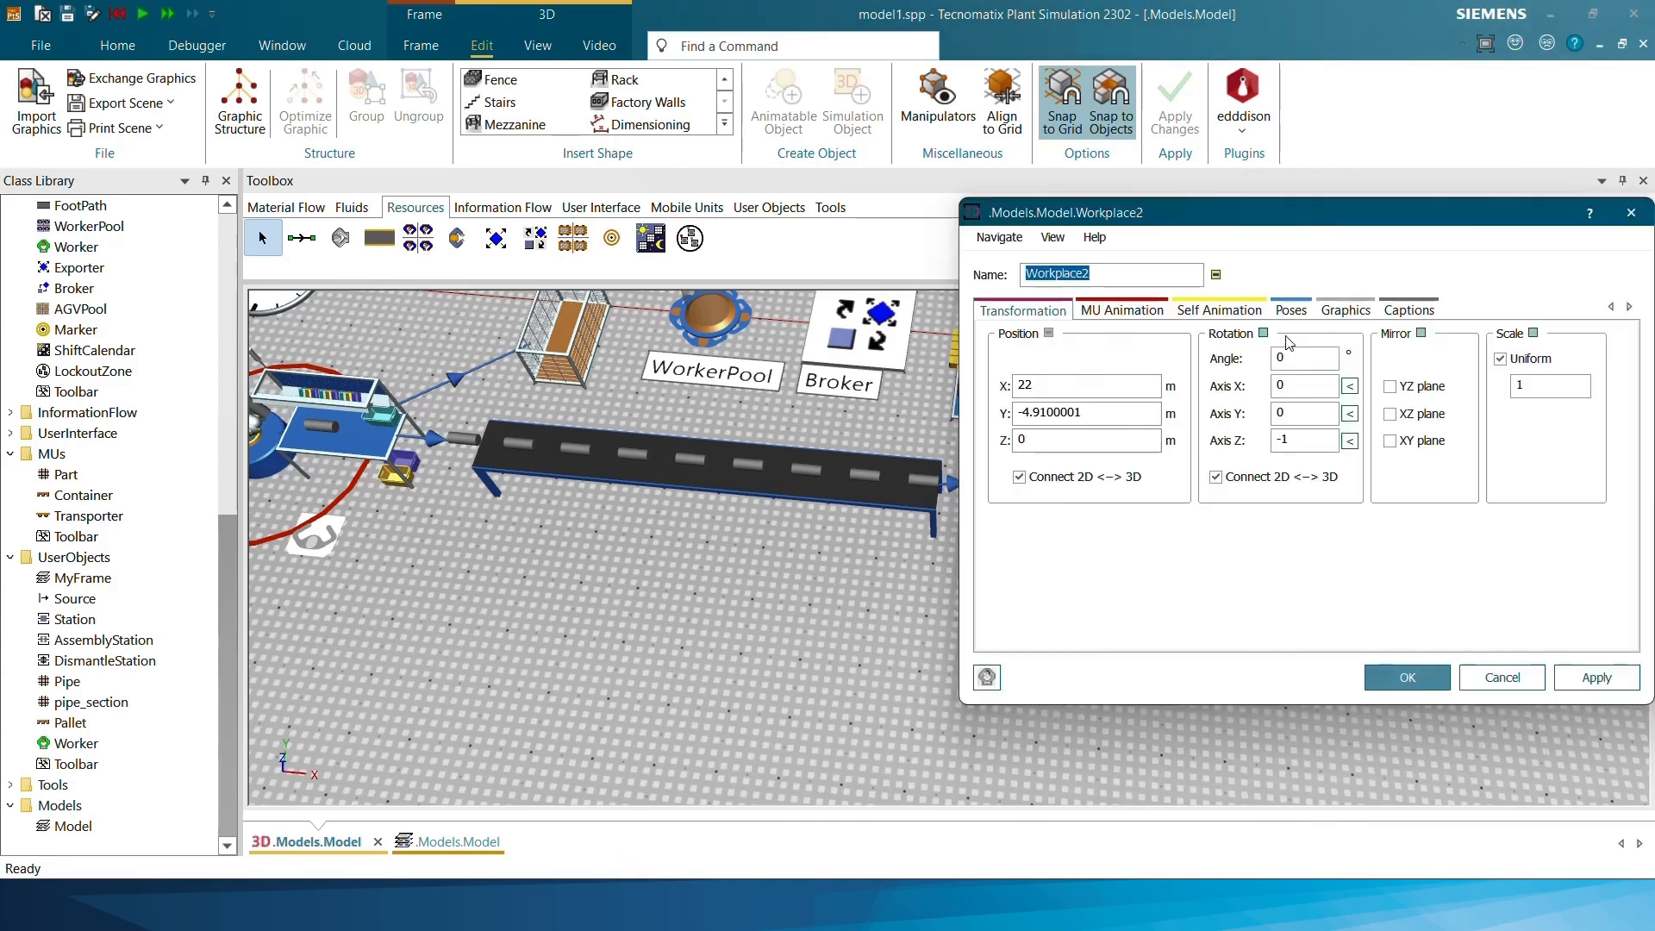
double_click(1303, 357)
text(270)
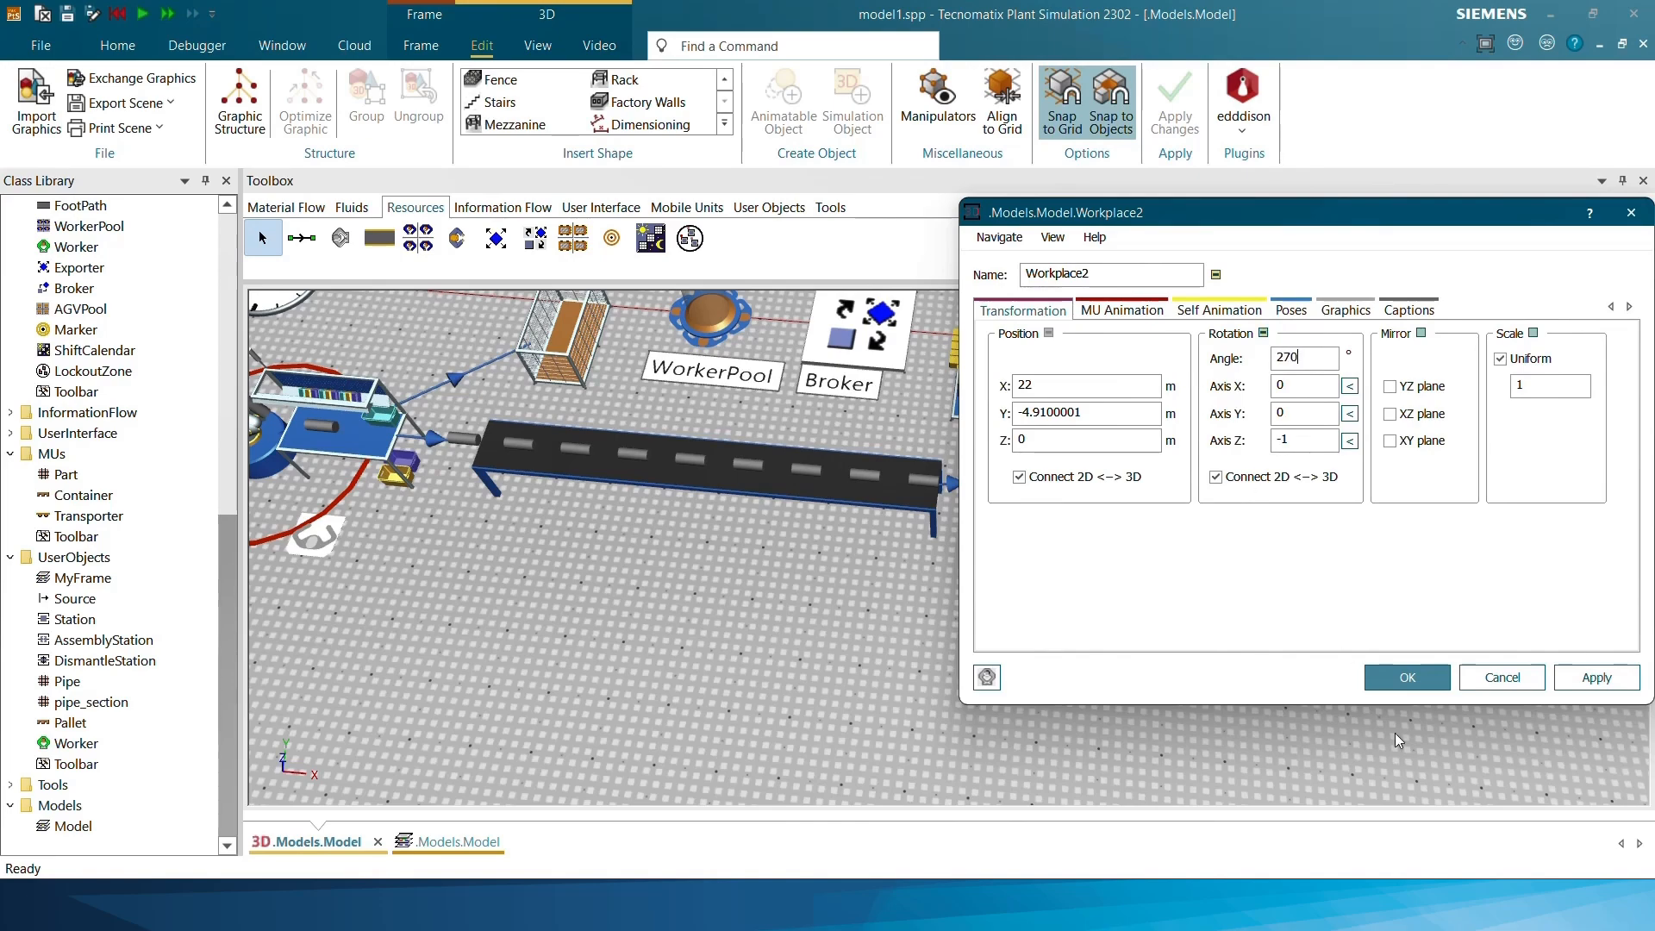
click(1385, 680)
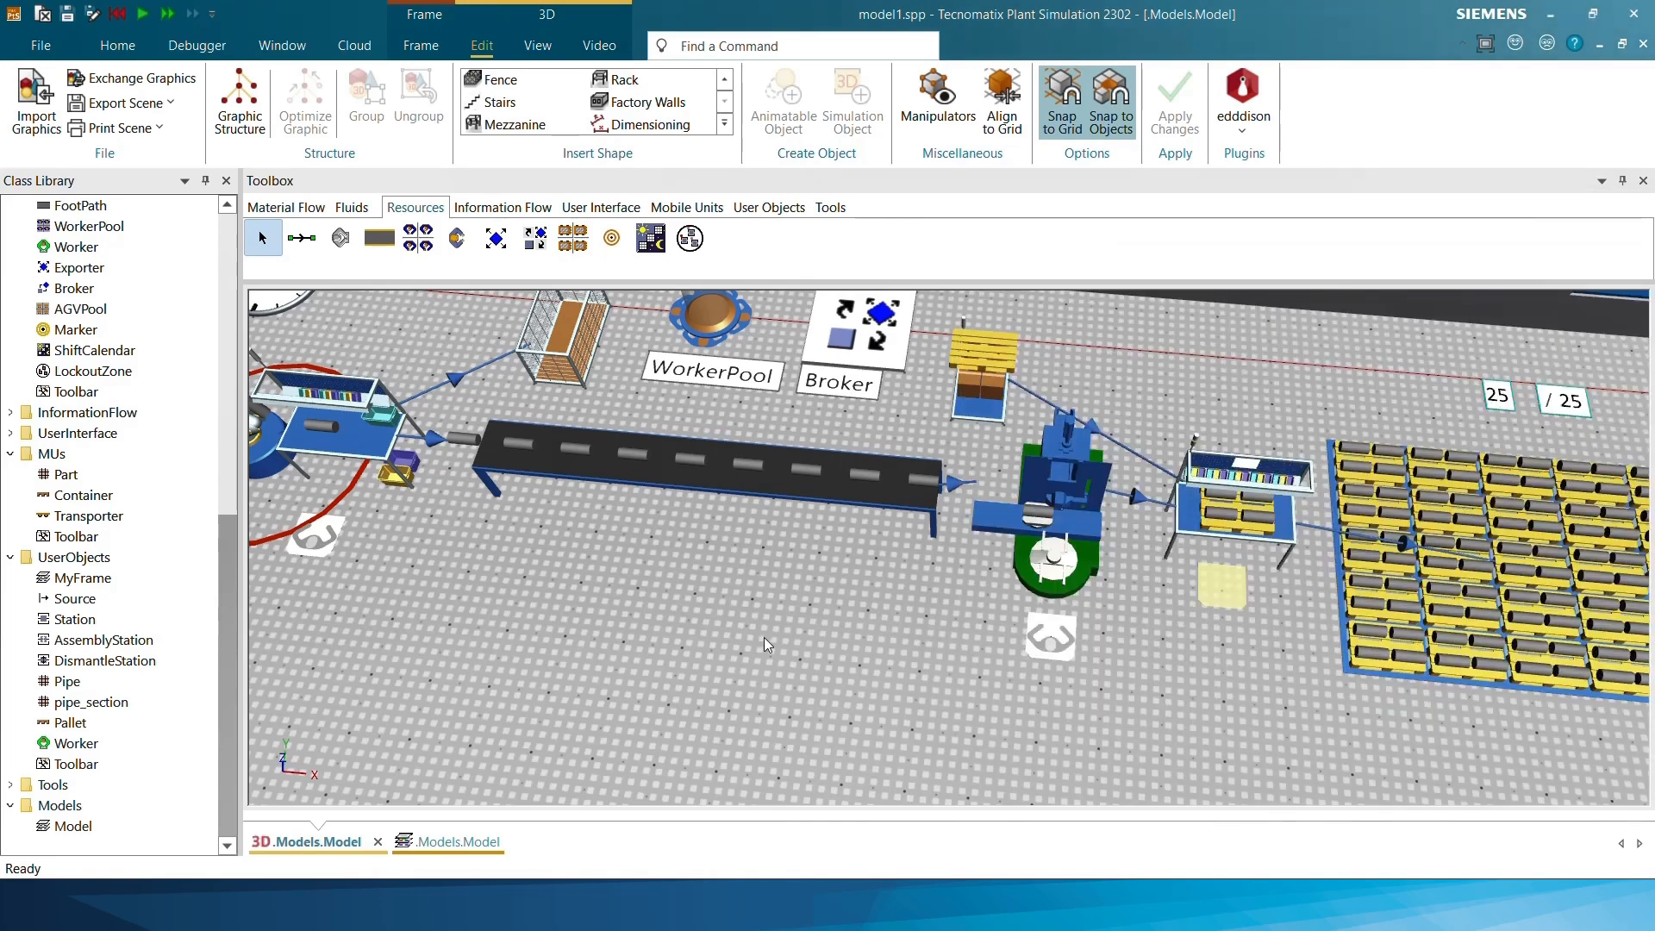
Activate the processing importer of the Cutting_machine and confirm its settings
drag(601, 613, 788, 669)
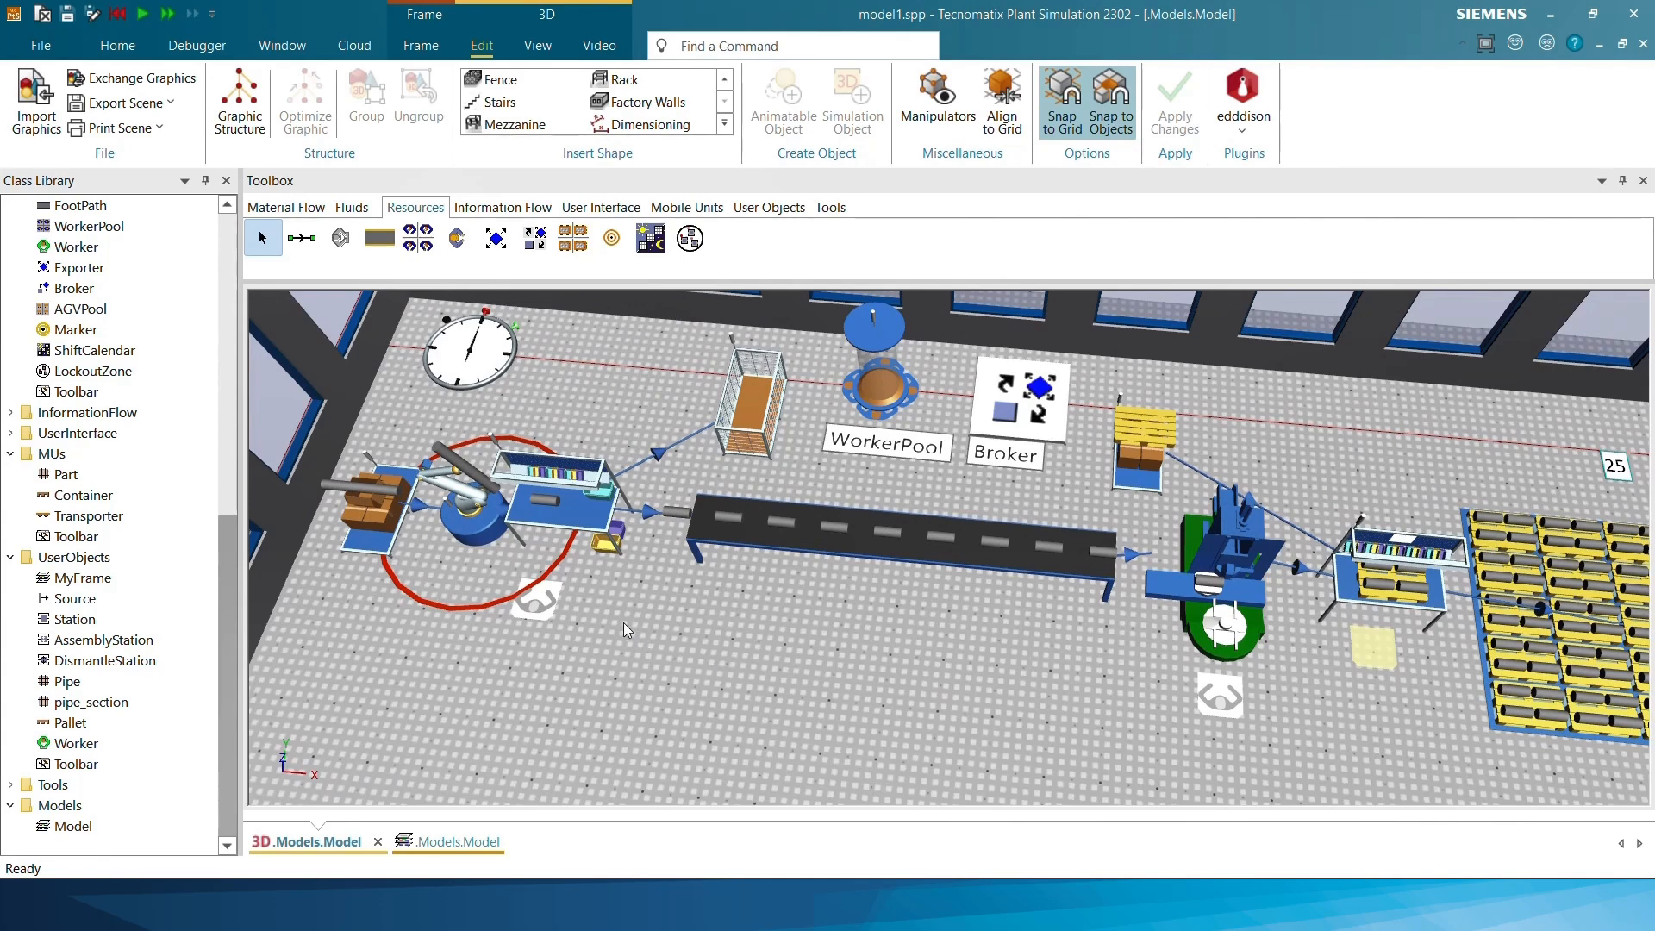
click(576, 513)
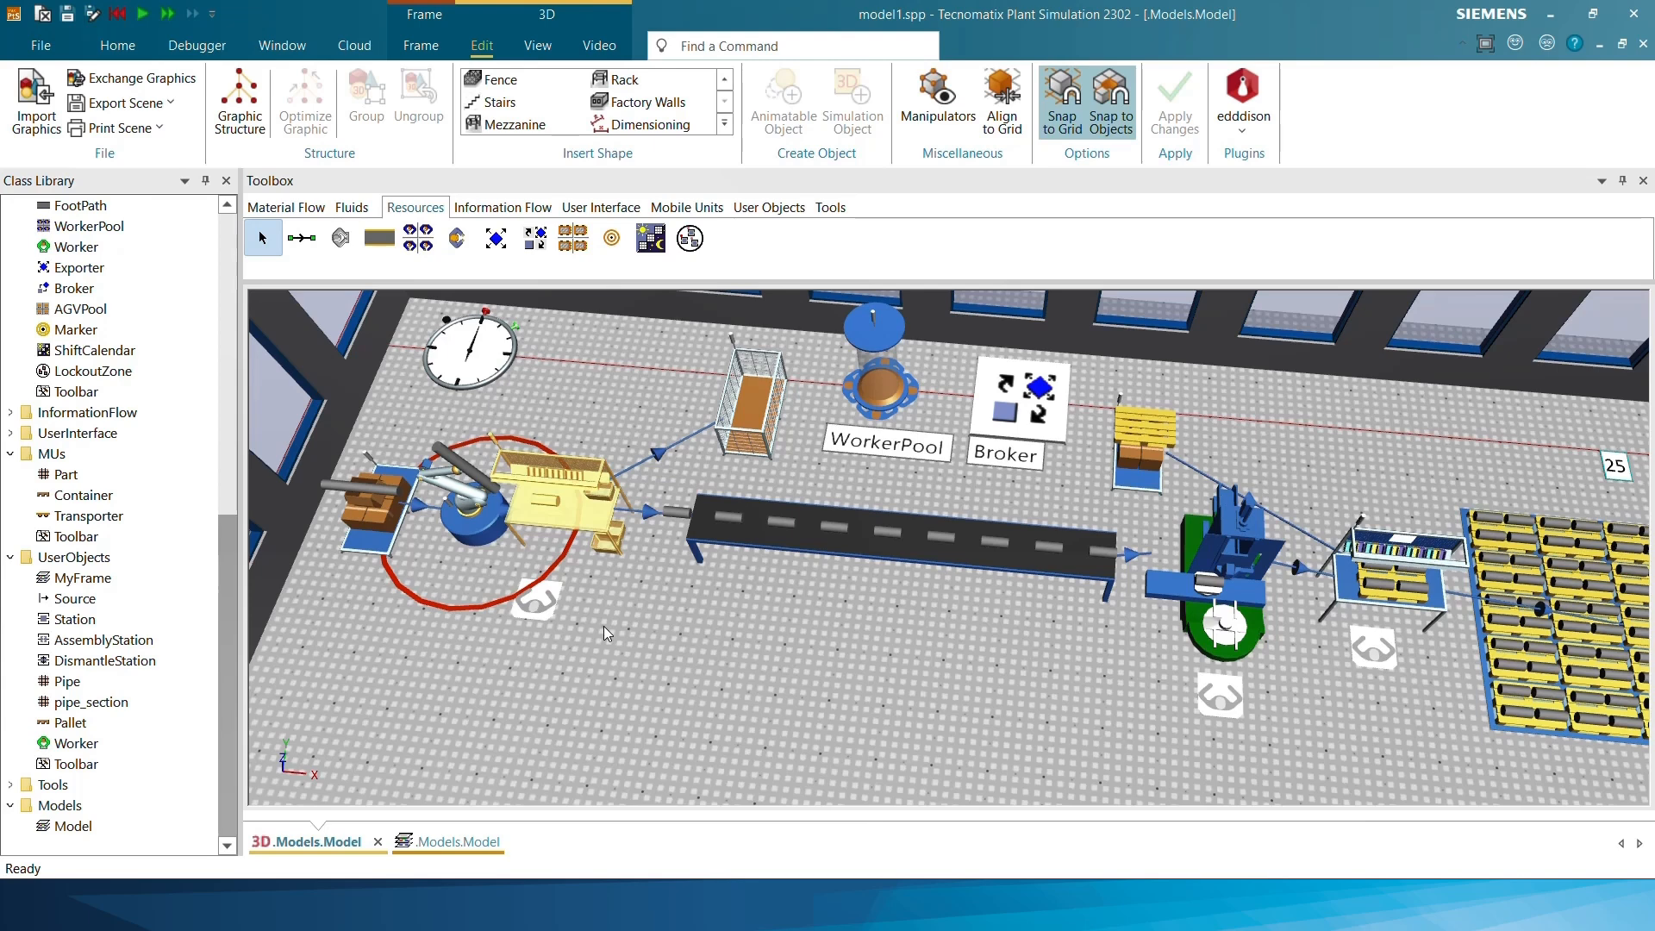
double_click(586, 517)
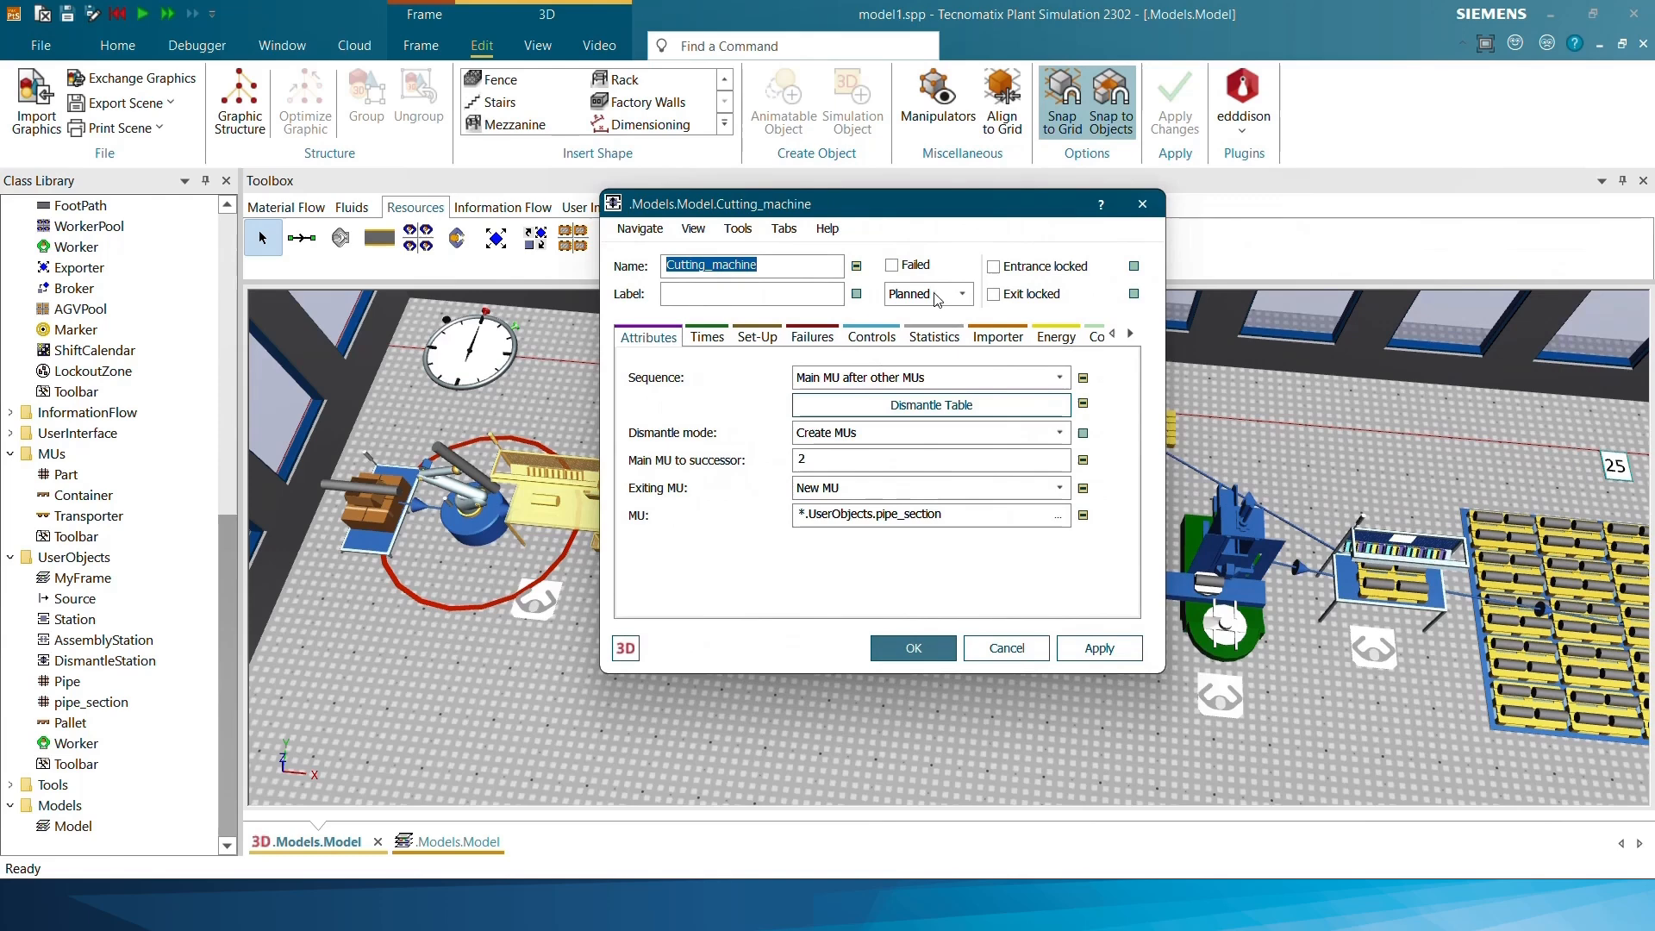
click(995, 336)
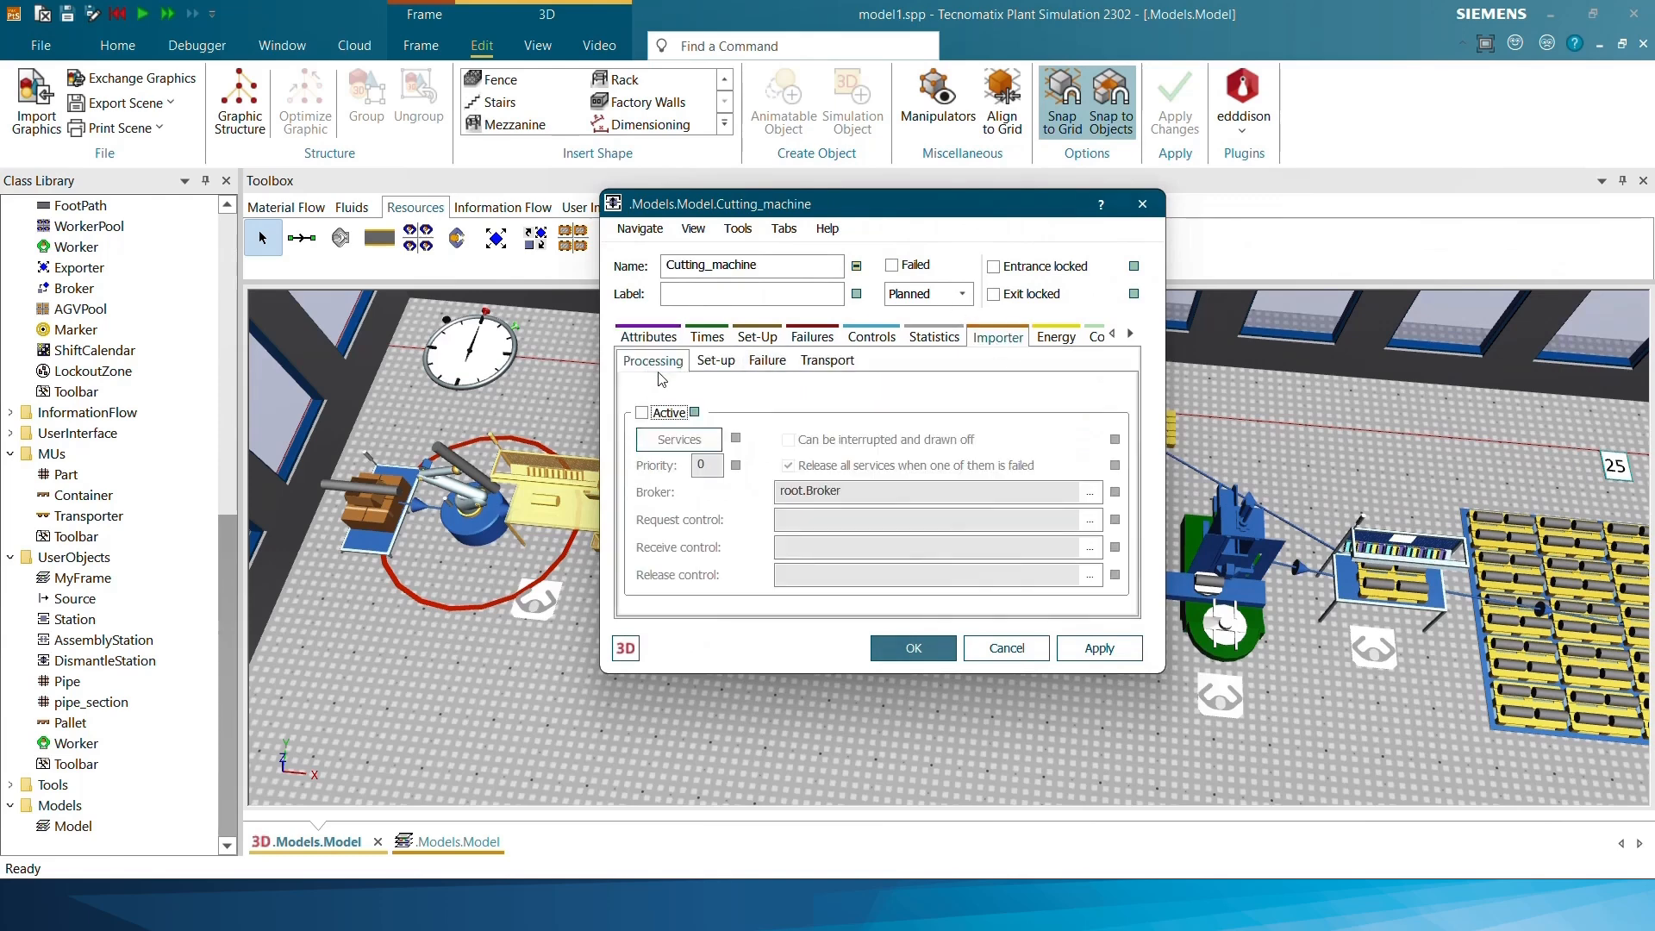
click(652, 415)
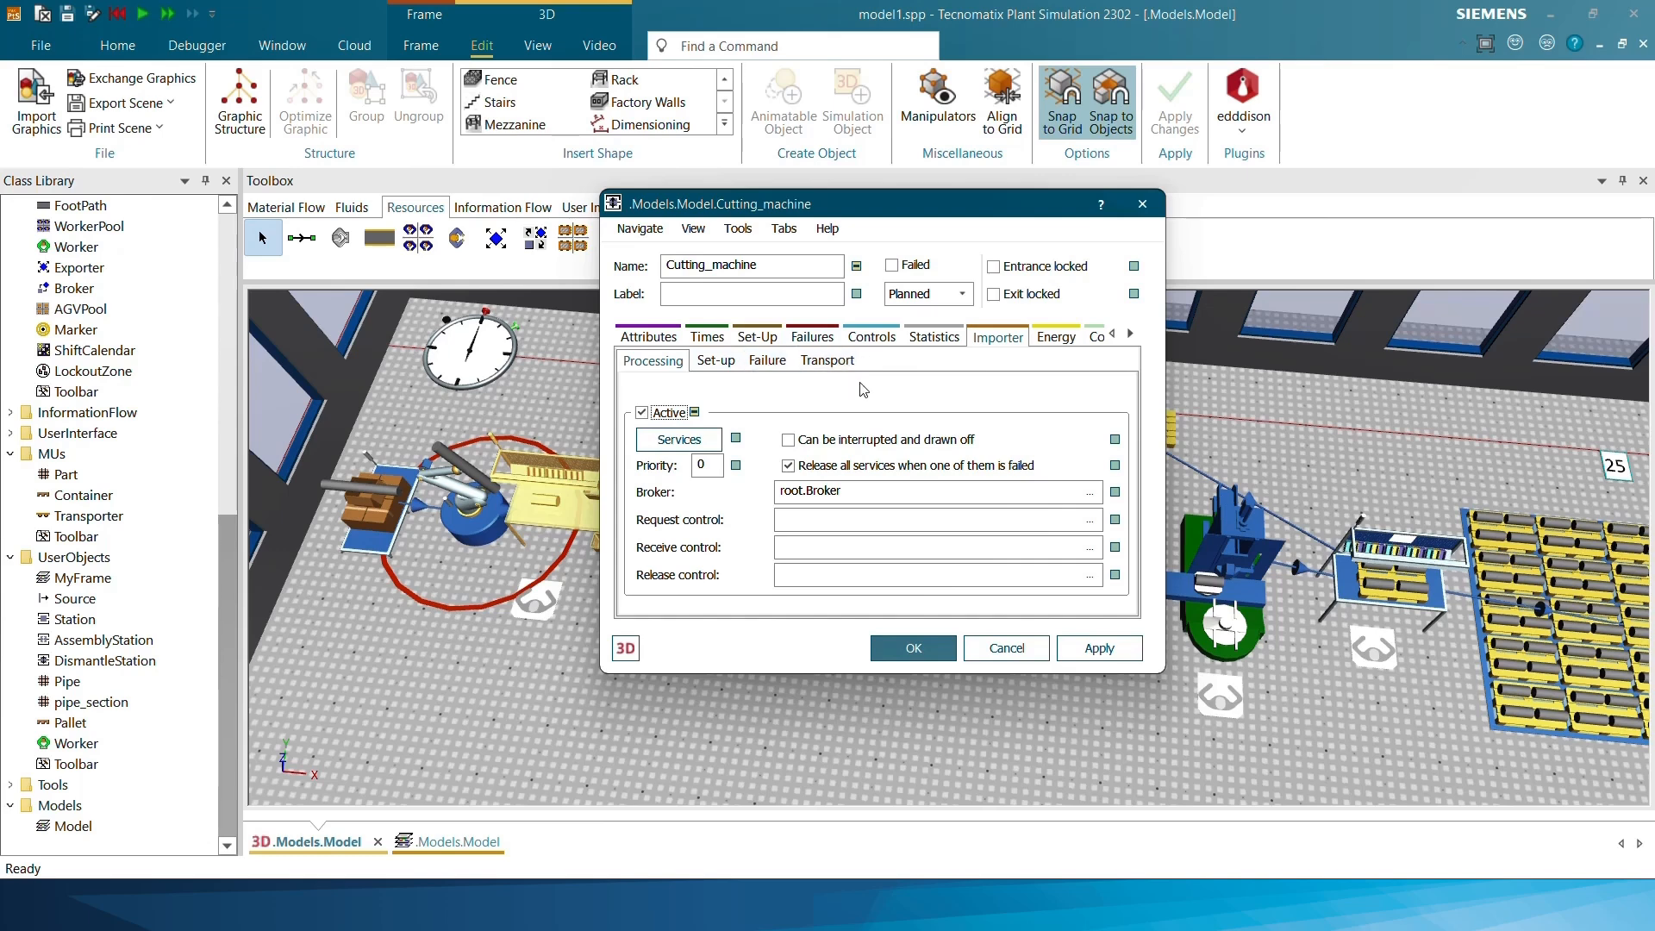
click(913, 647)
Activate the processing importer of the Drilling_machine and confirm its settings
drag(991, 710, 888, 693)
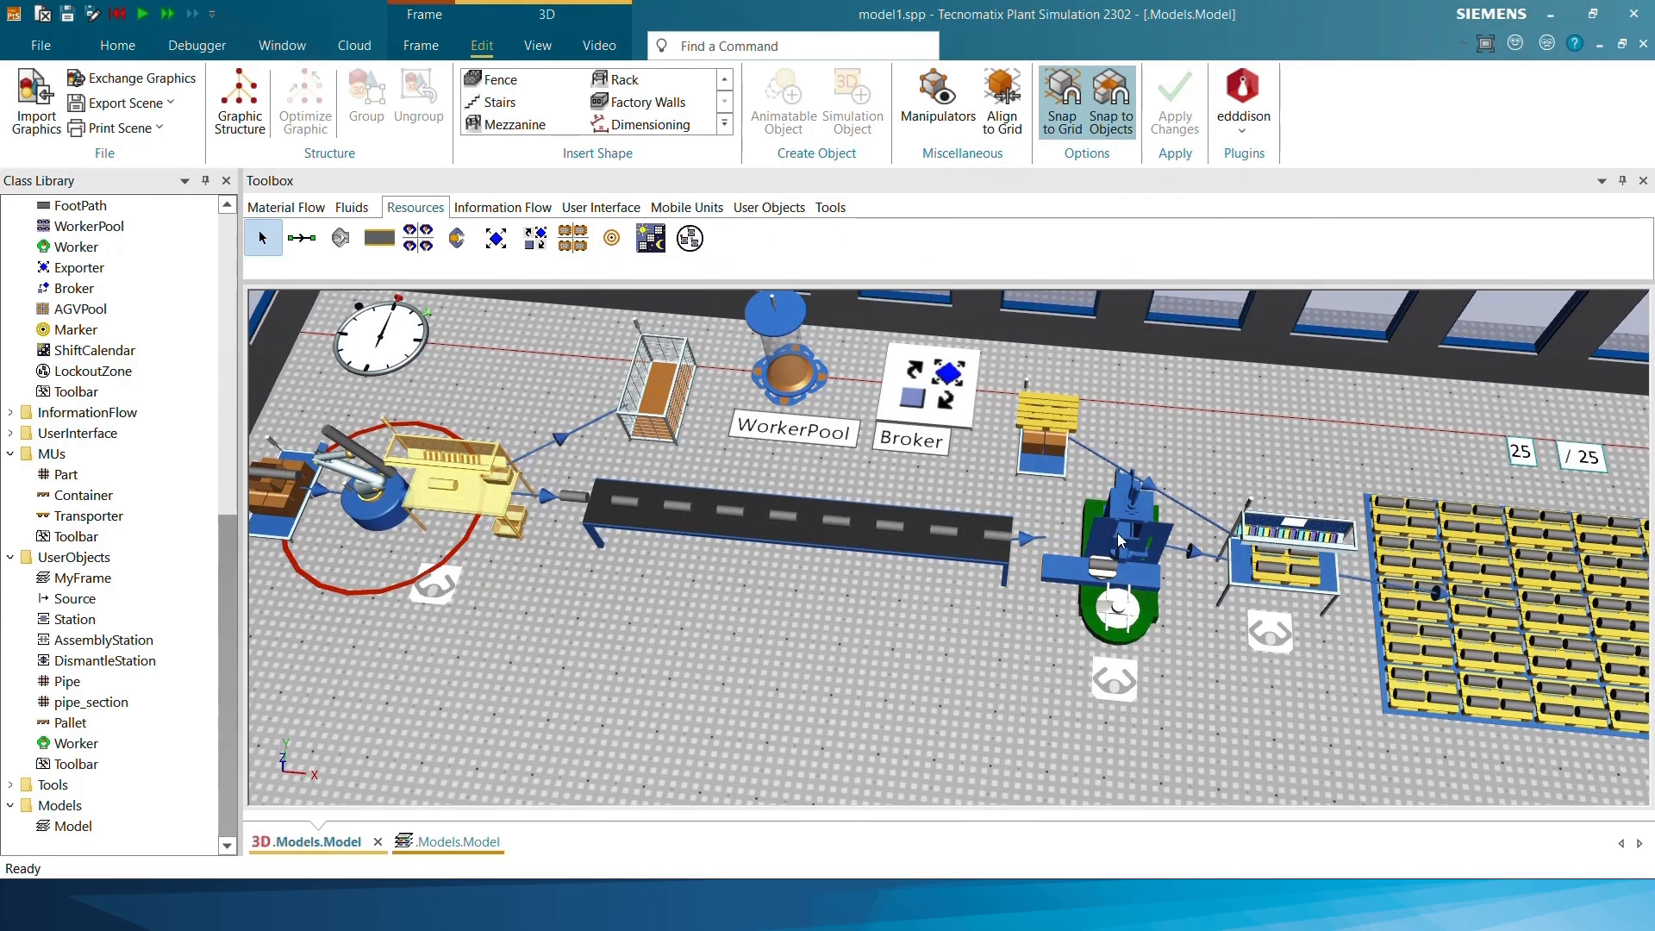
click(1116, 528)
double_click(1116, 533)
click(909, 357)
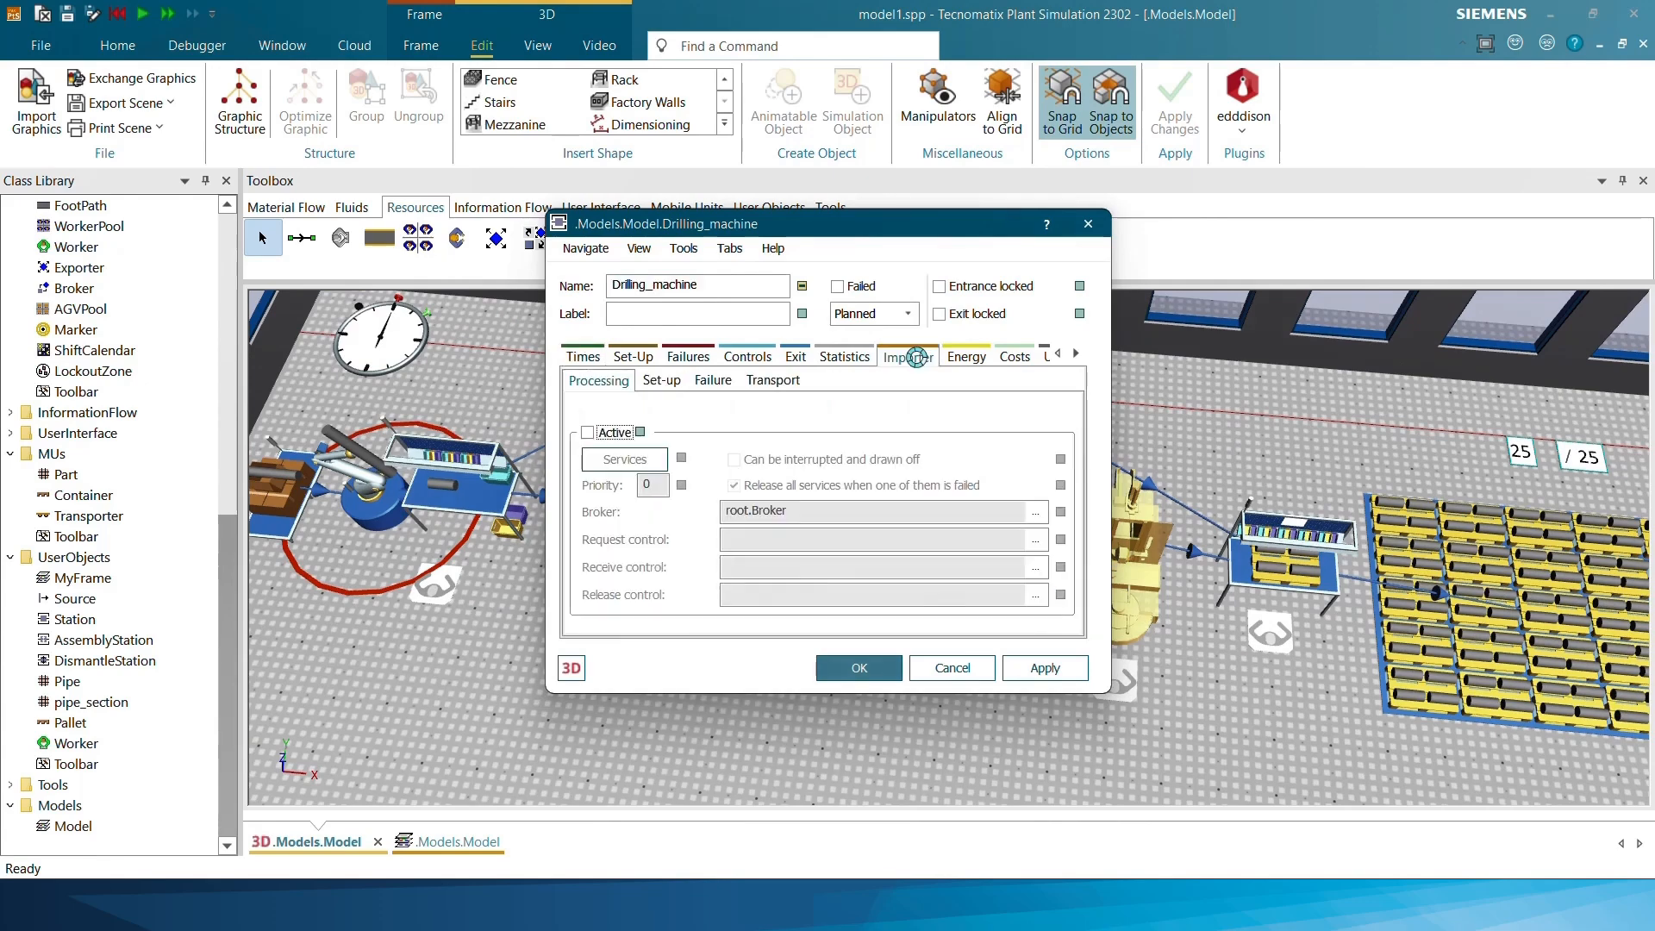
click(587, 432)
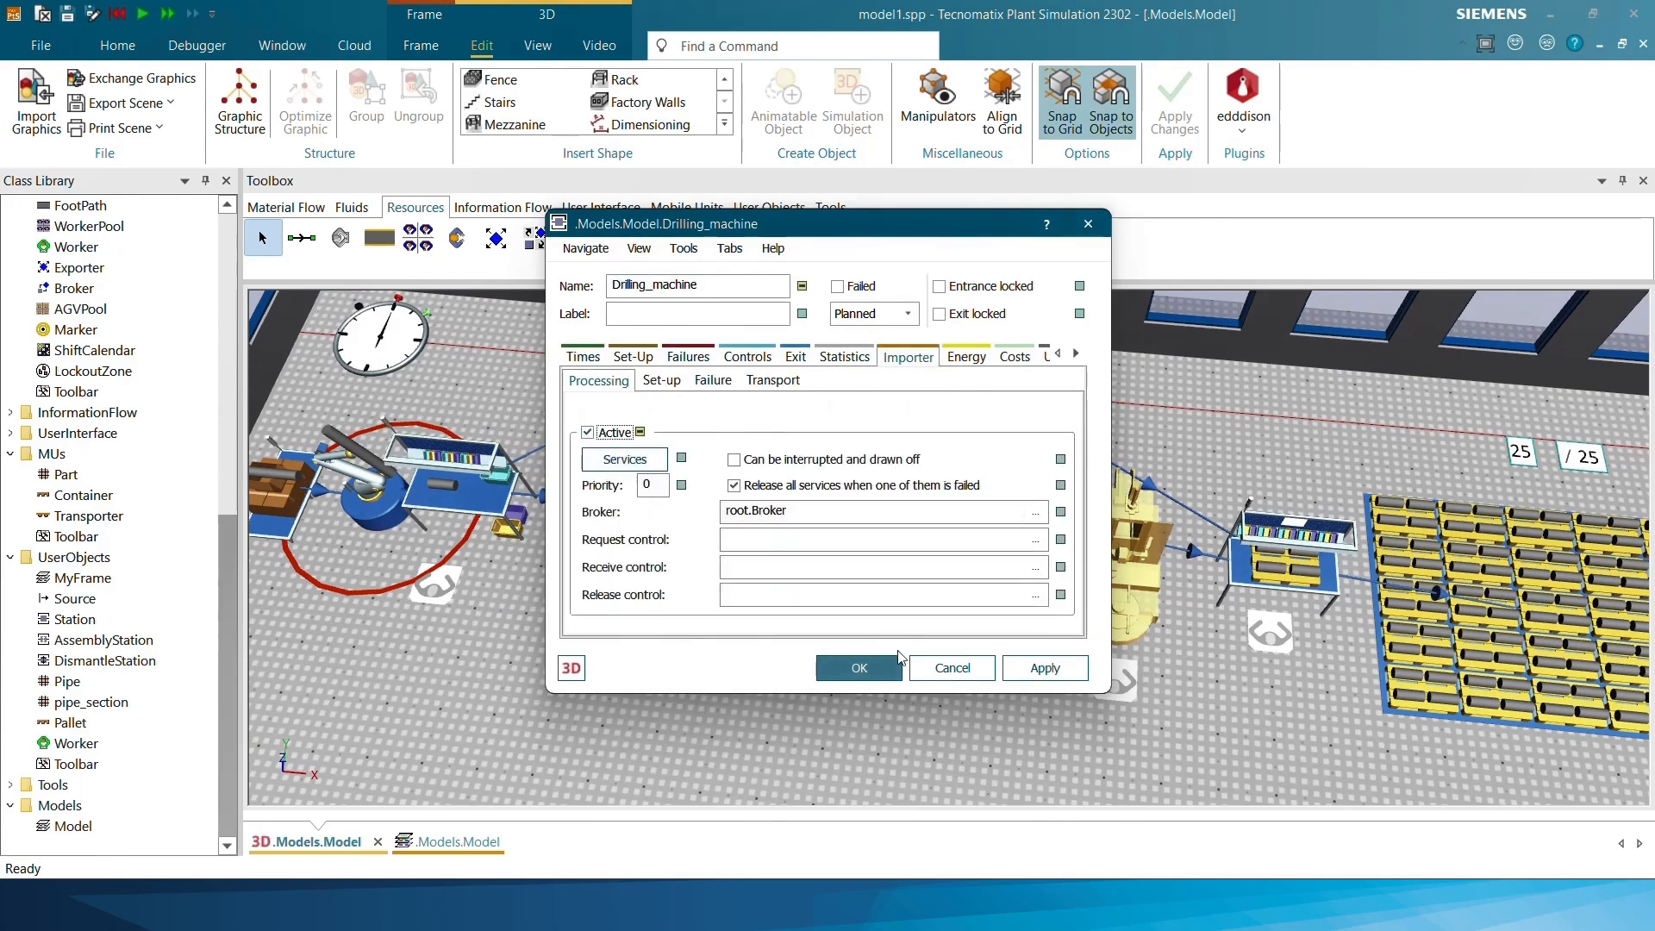
click(896, 664)
Activate the processing importer of the AssemblyStation with root.Broker as its broker, and confirm its settings
double_click(1348, 570)
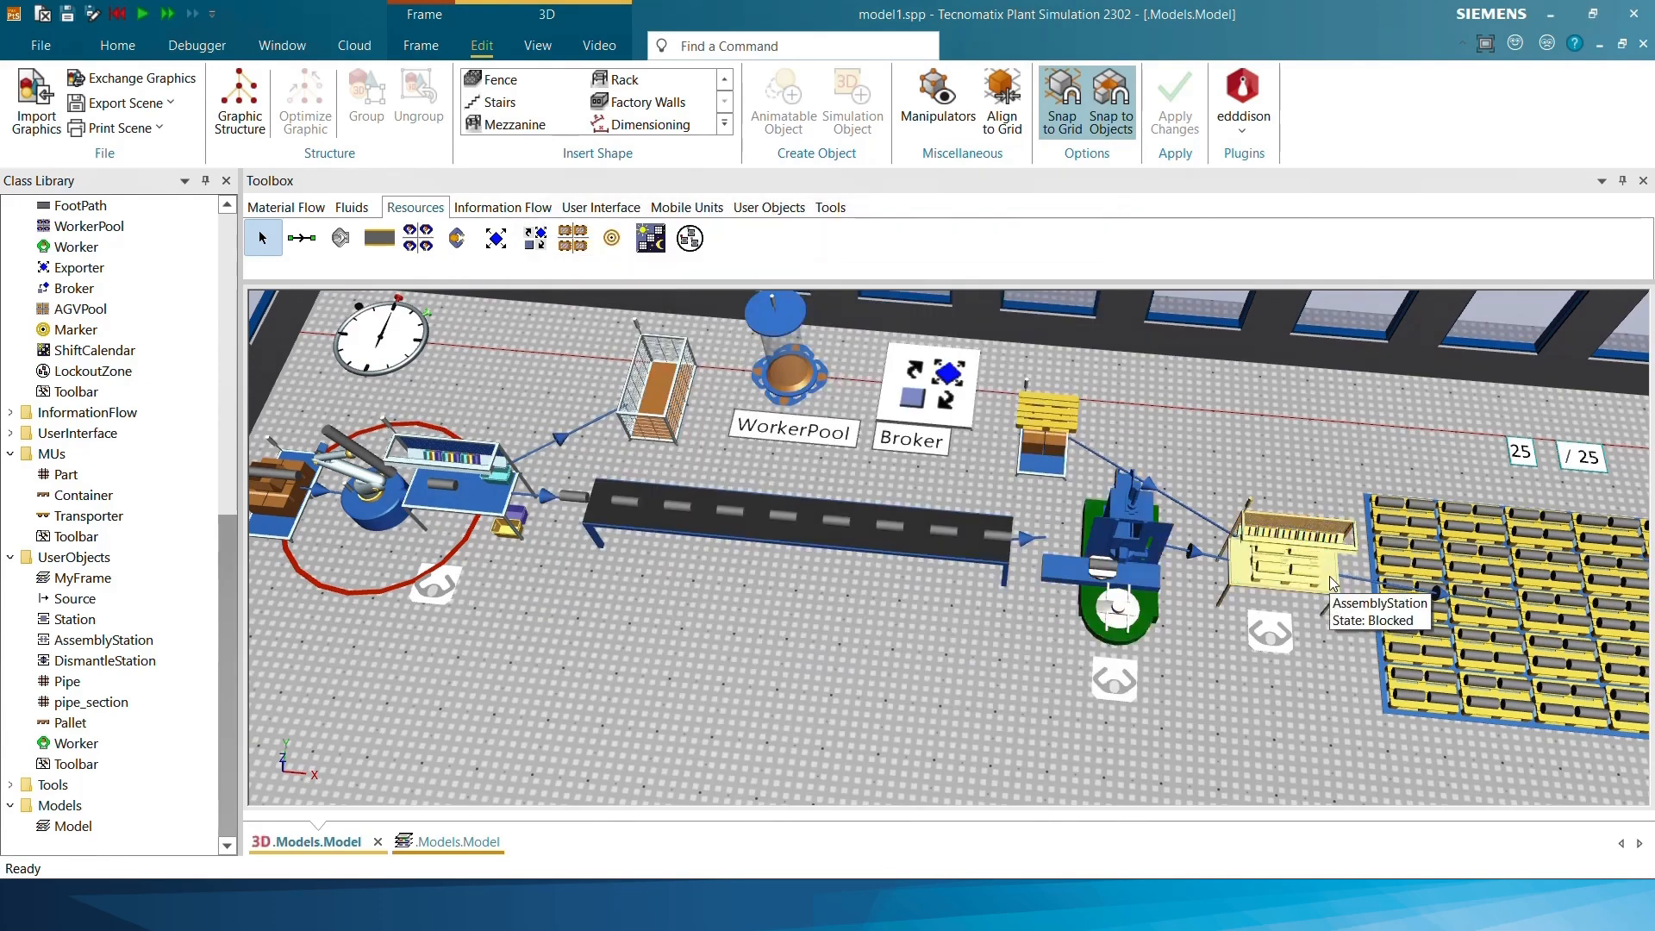
click(1550, 219)
click(1160, 294)
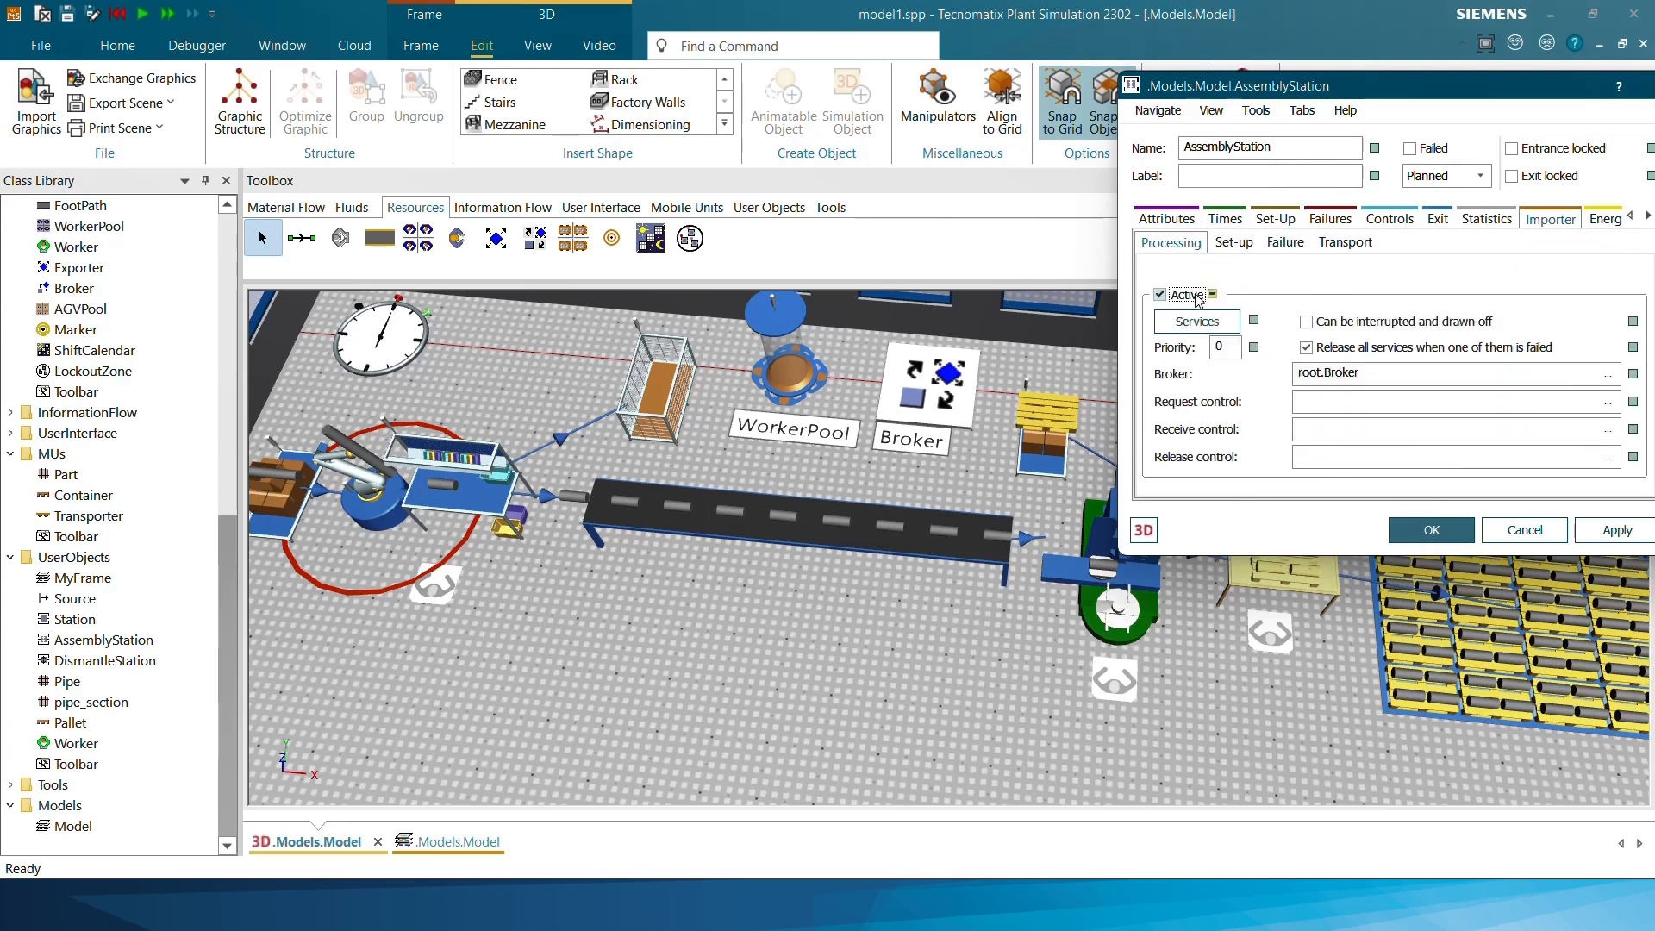
drag(1308, 84, 1155, 80)
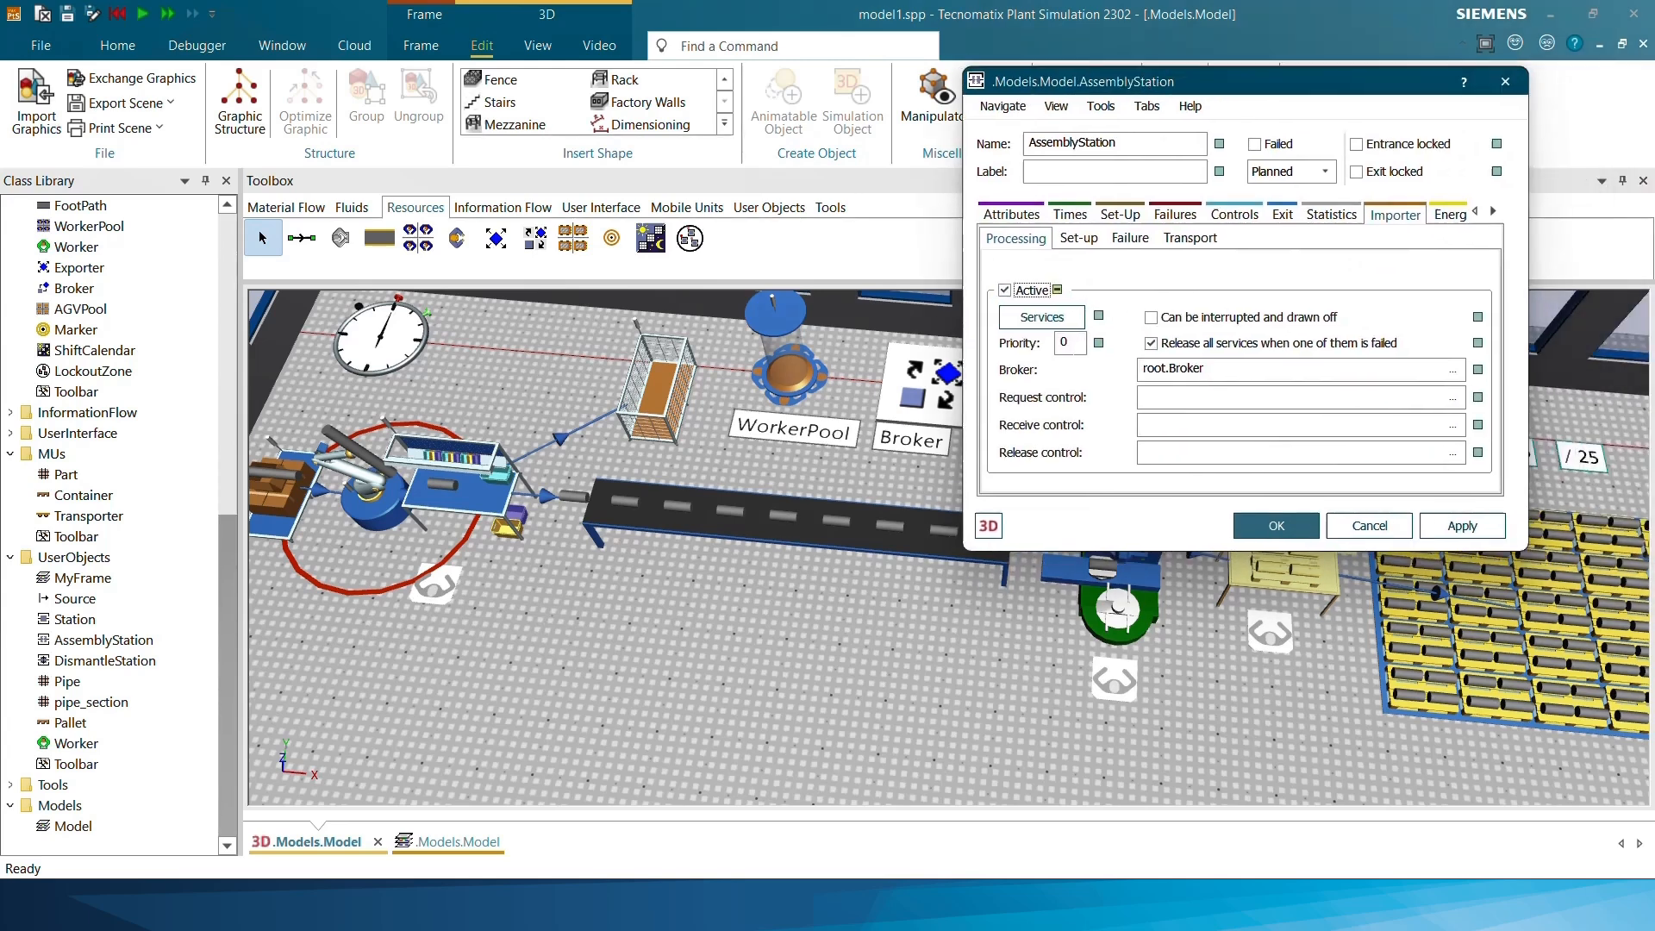
double_click(1194, 369)
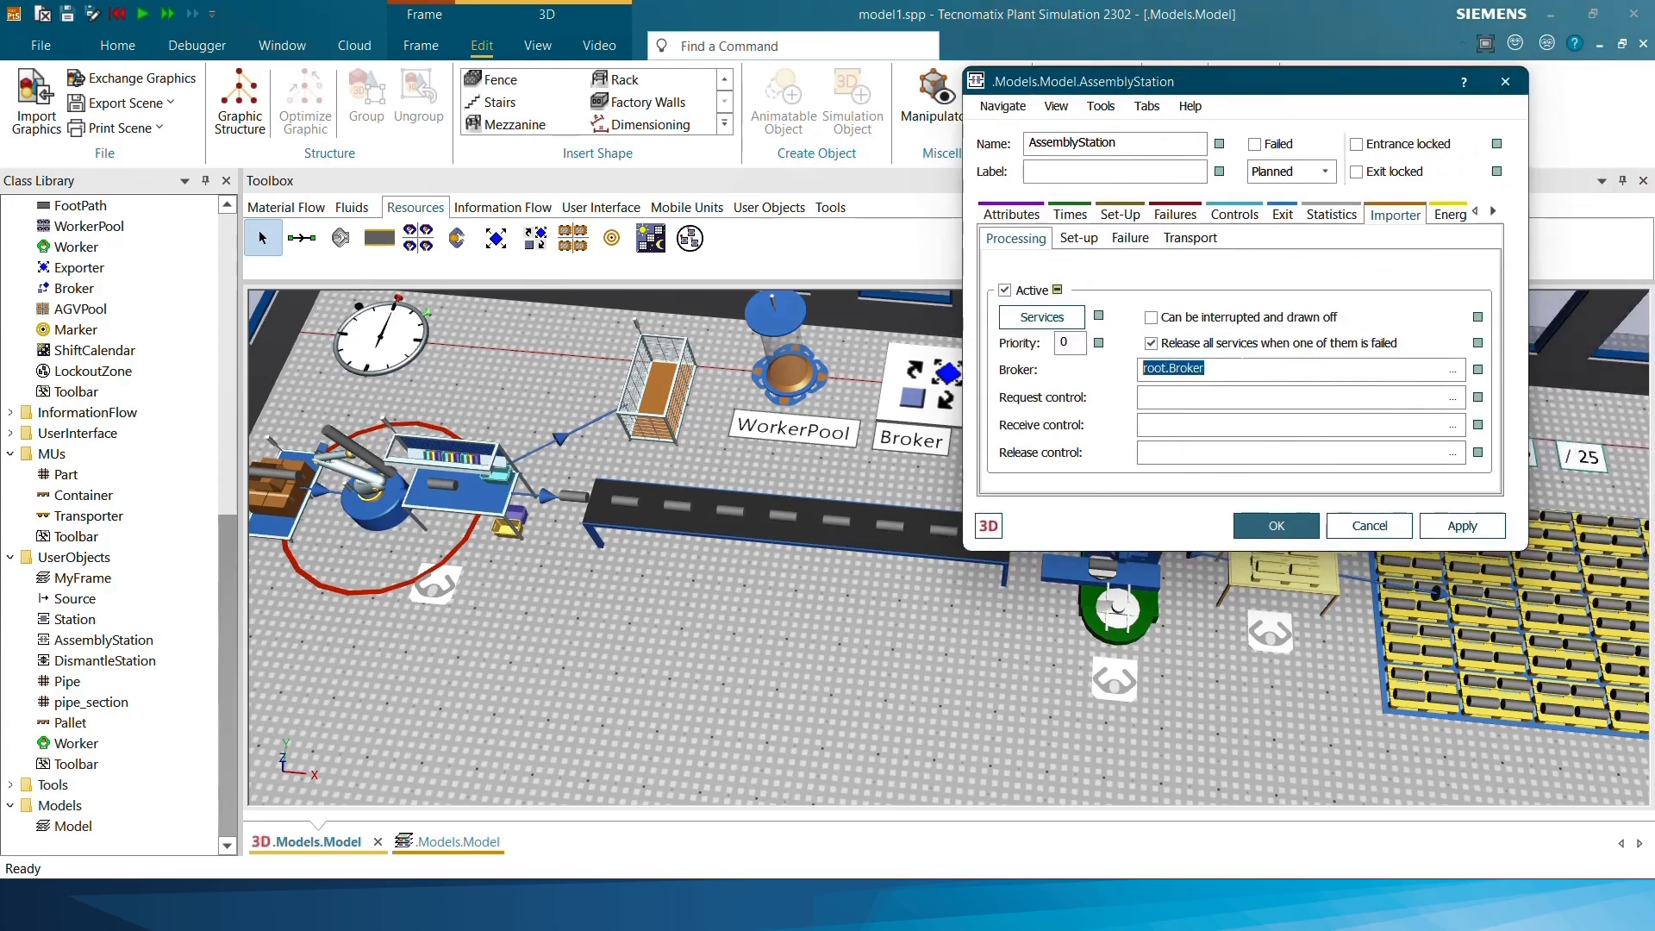
click(1224, 369)
drag(1223, 369, 1139, 369)
click(1224, 369)
click(1433, 524)
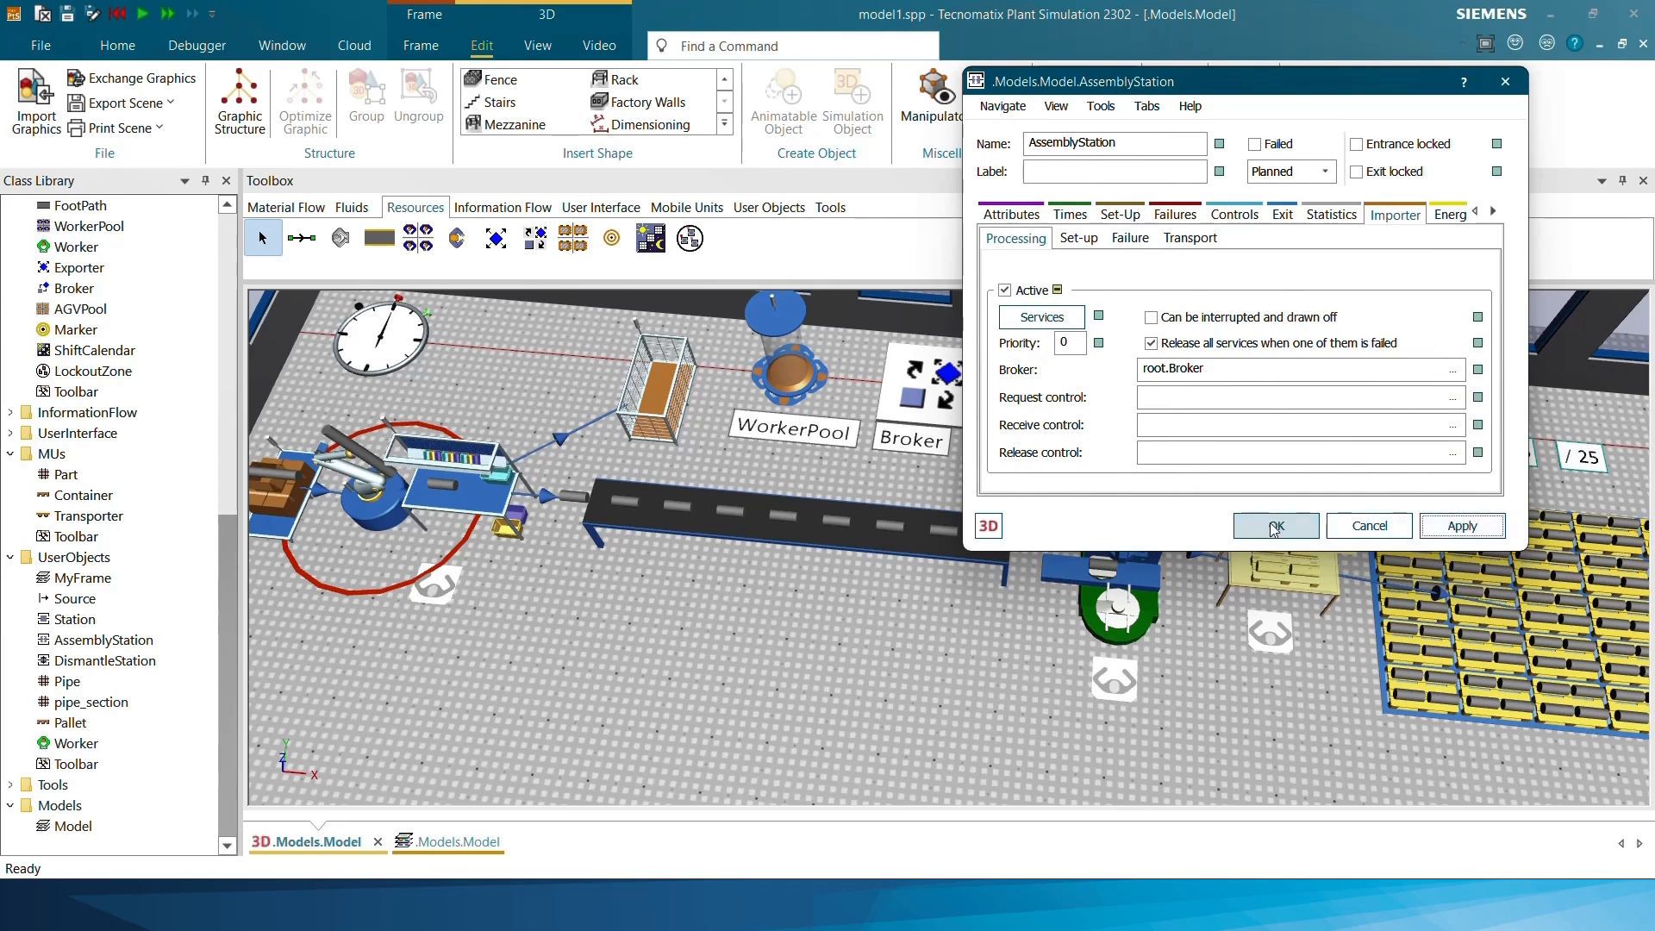
click(1276, 527)
Reset the simulation, set the real-time factor to 37, and try a test run of the worker system
scroll(937, 584, down, 5)
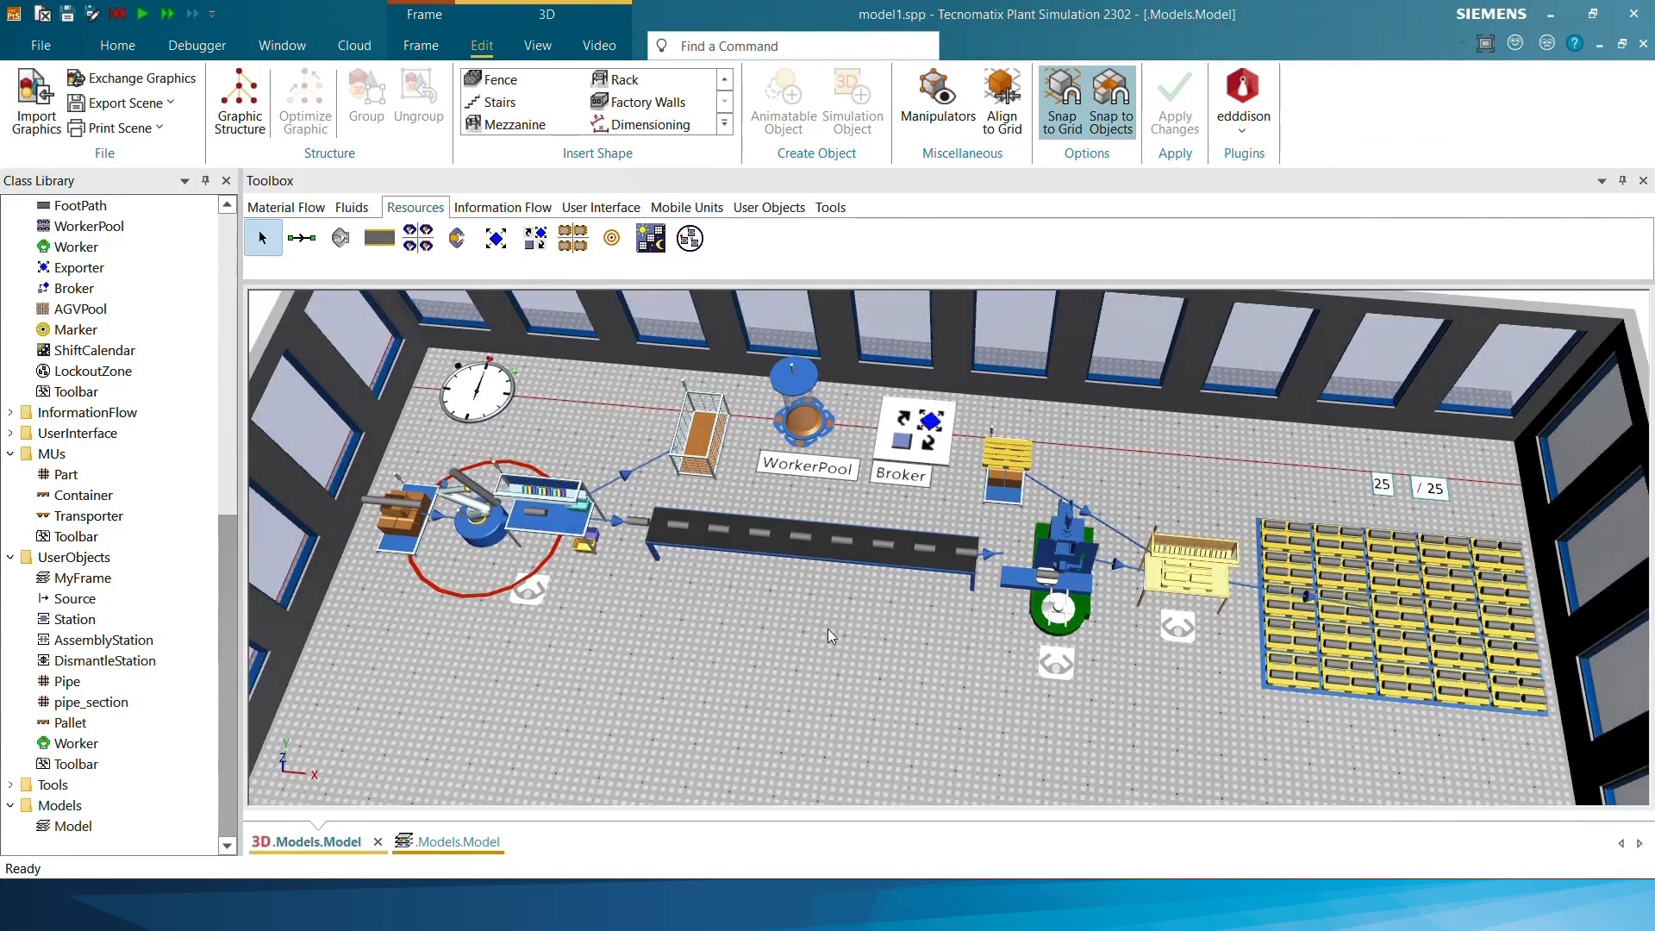
scroll(876, 649, down, 1)
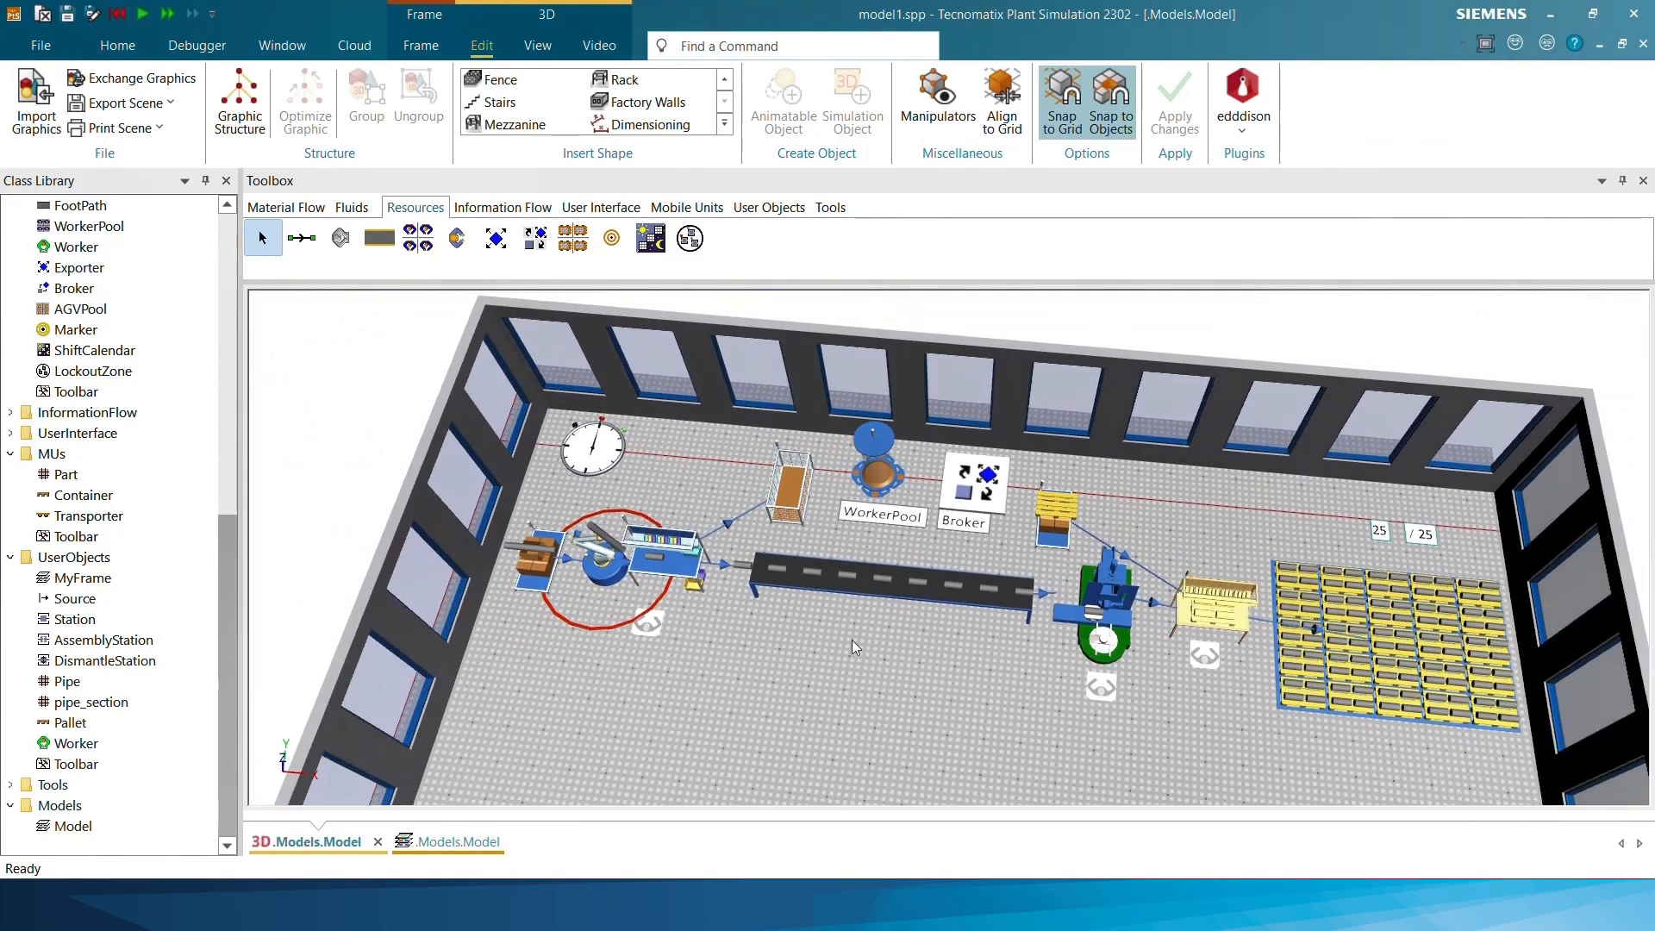
double_click(597, 446)
click(419, 552)
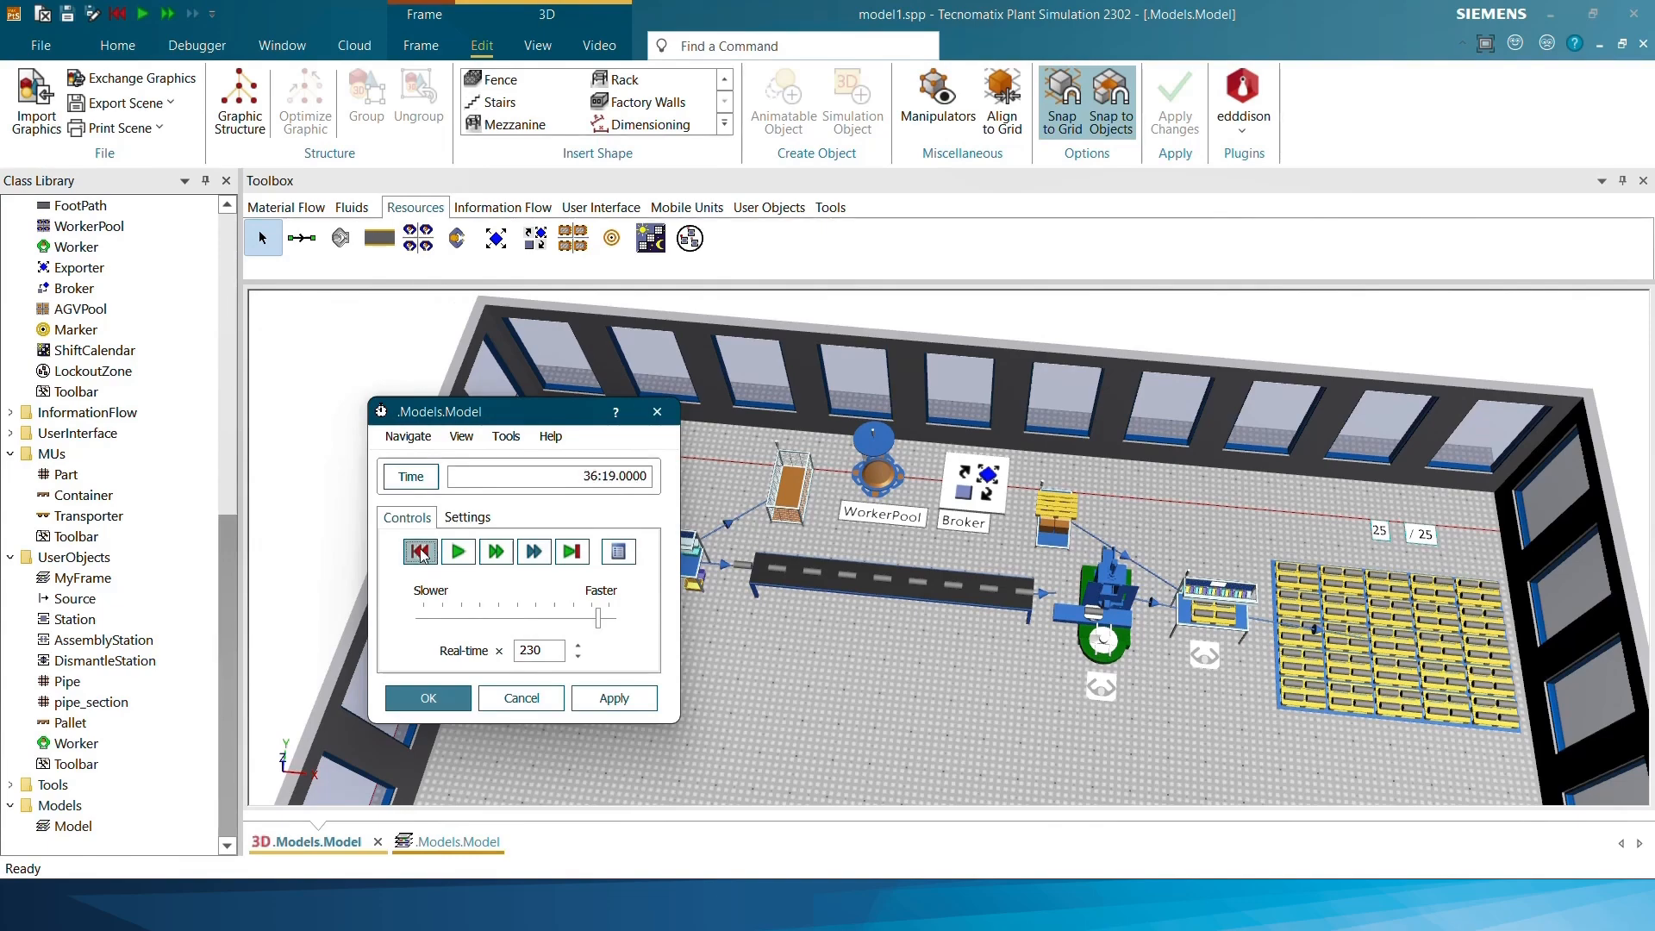
click(480, 621)
click(457, 552)
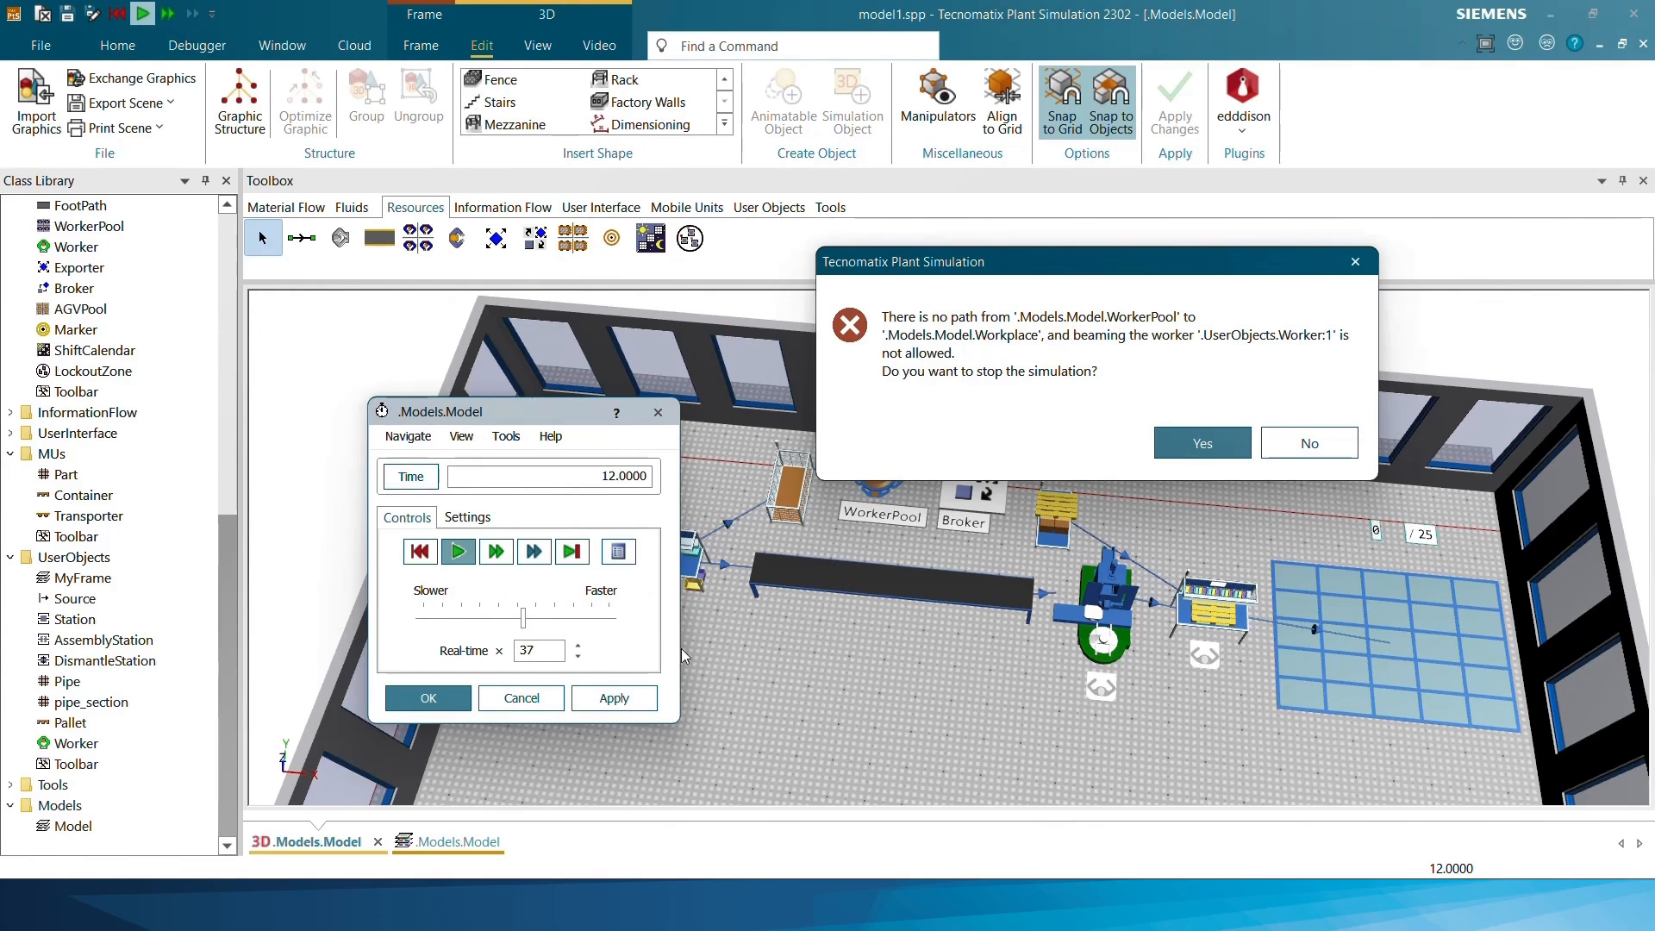
click(1202, 443)
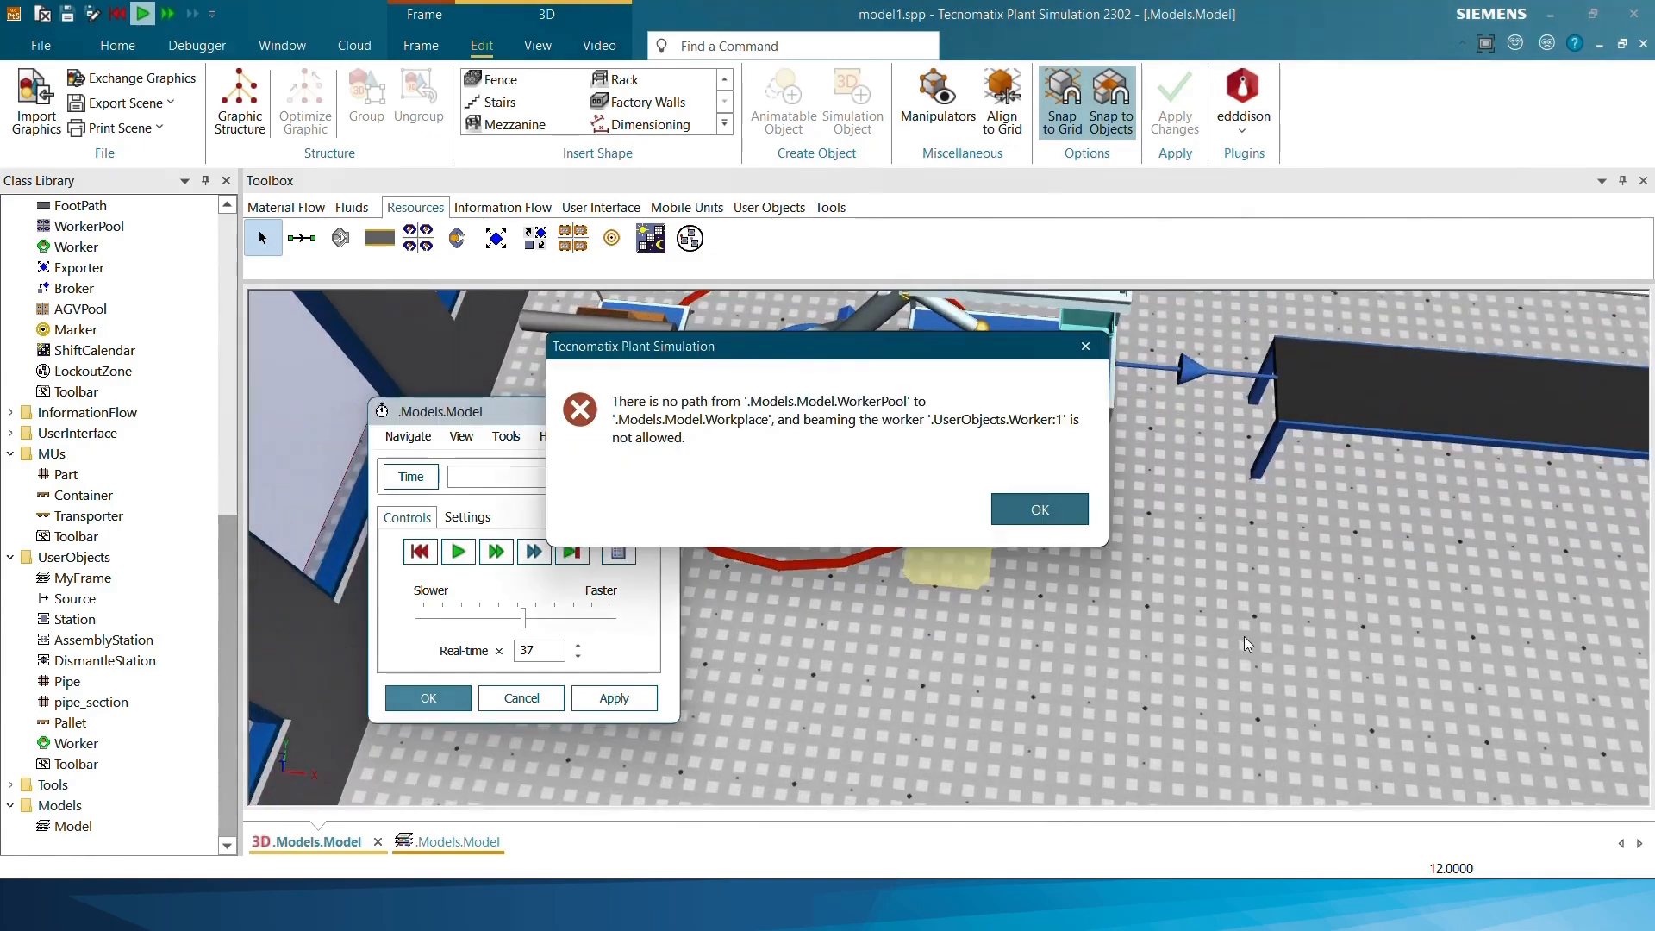
click(1043, 516)
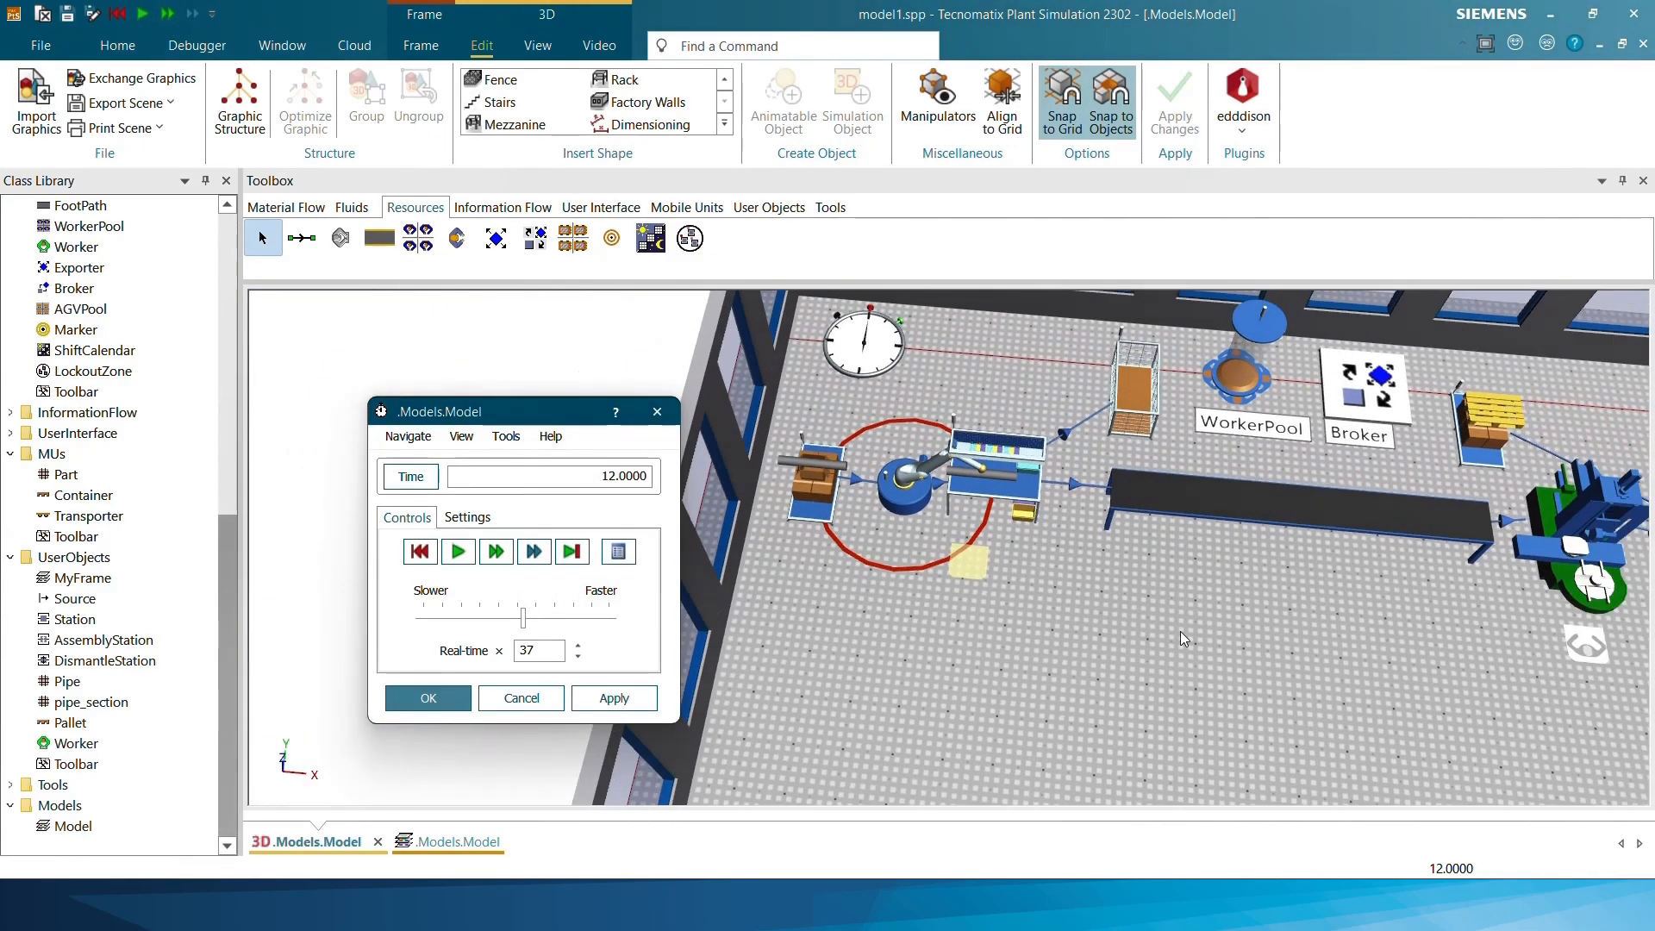
Display the obstacle areas in the 3D model and move the cutting machine's Workplace clear of the blocked zone
key(b)
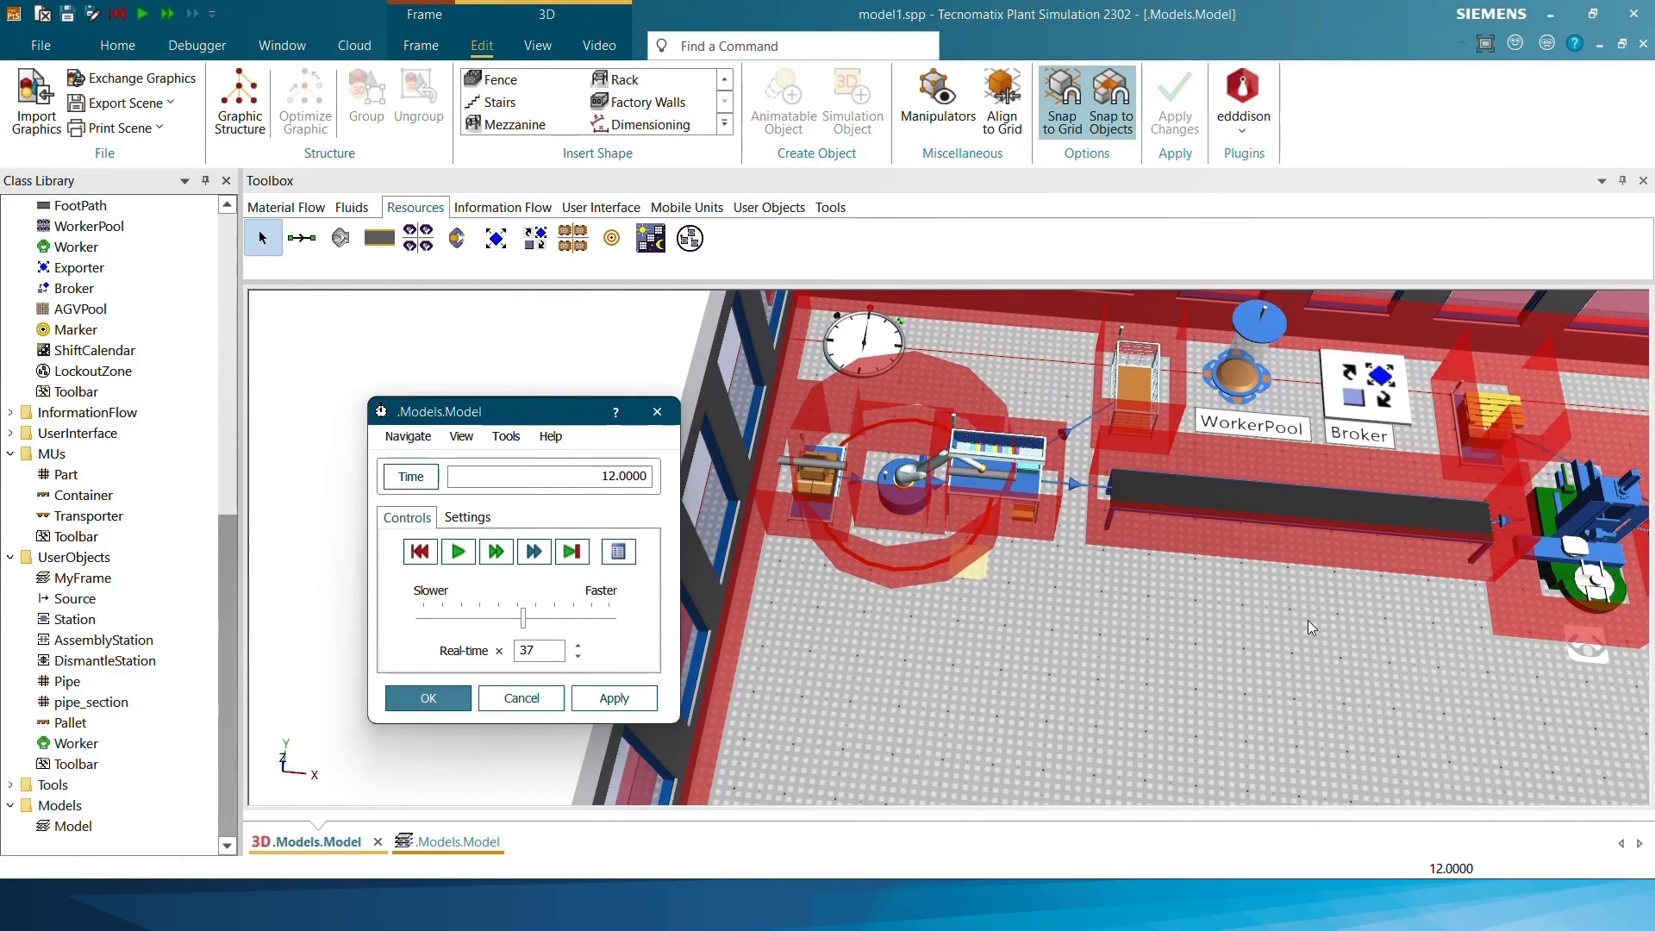
drag(1109, 602, 917, 605)
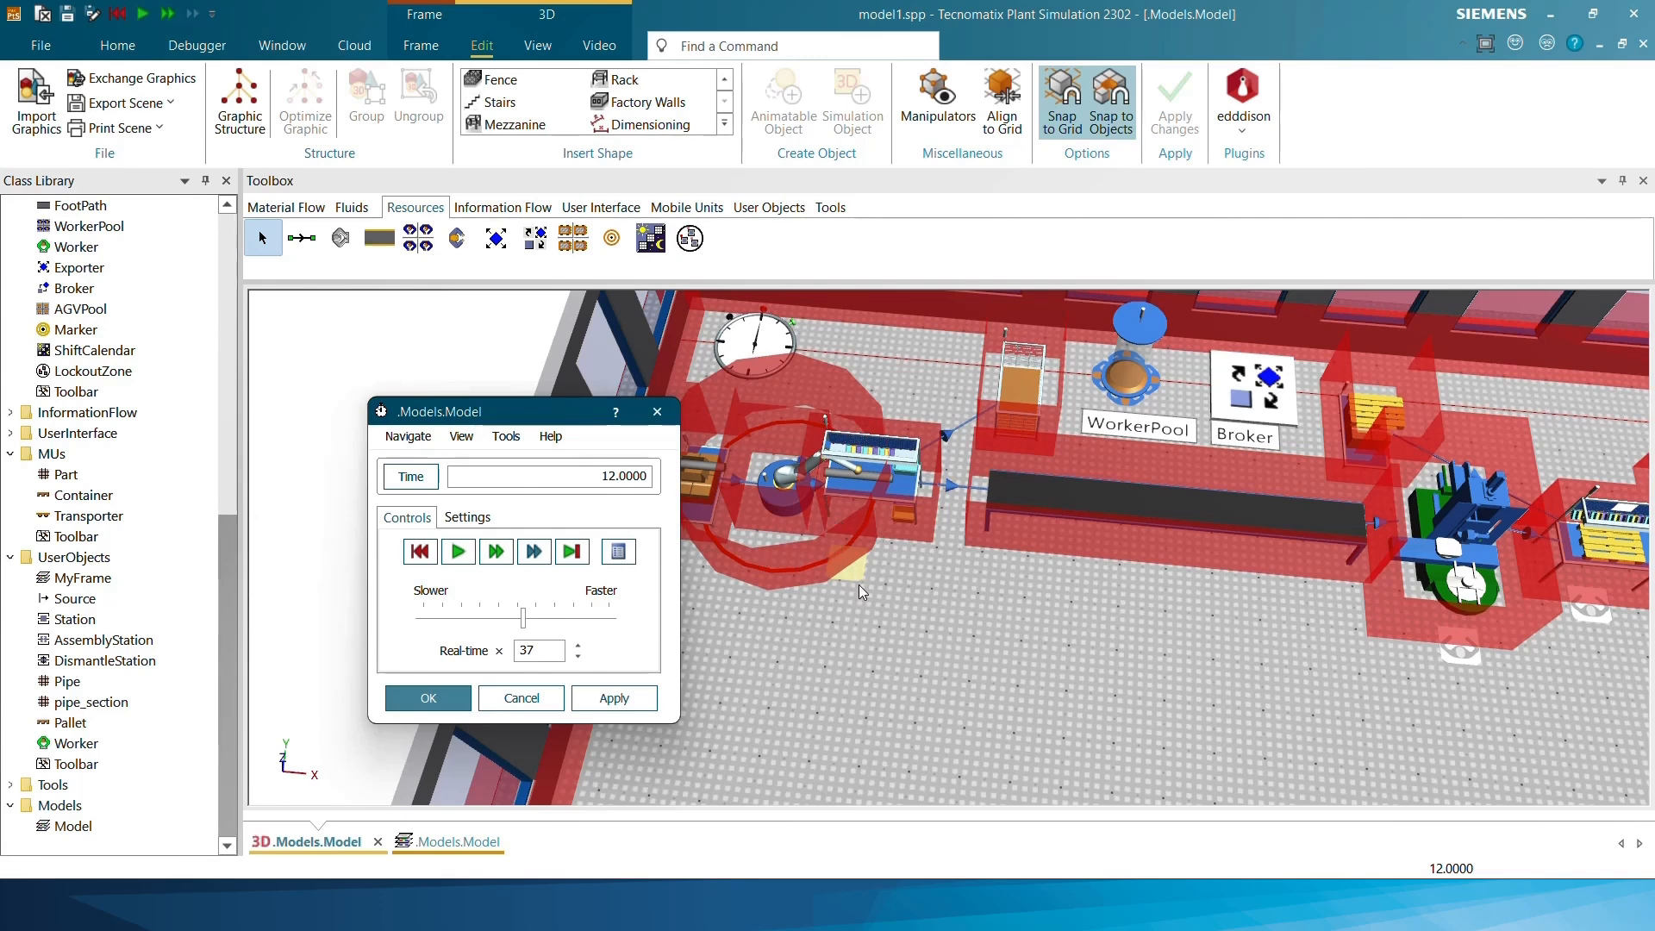
mouse_move(864, 580)
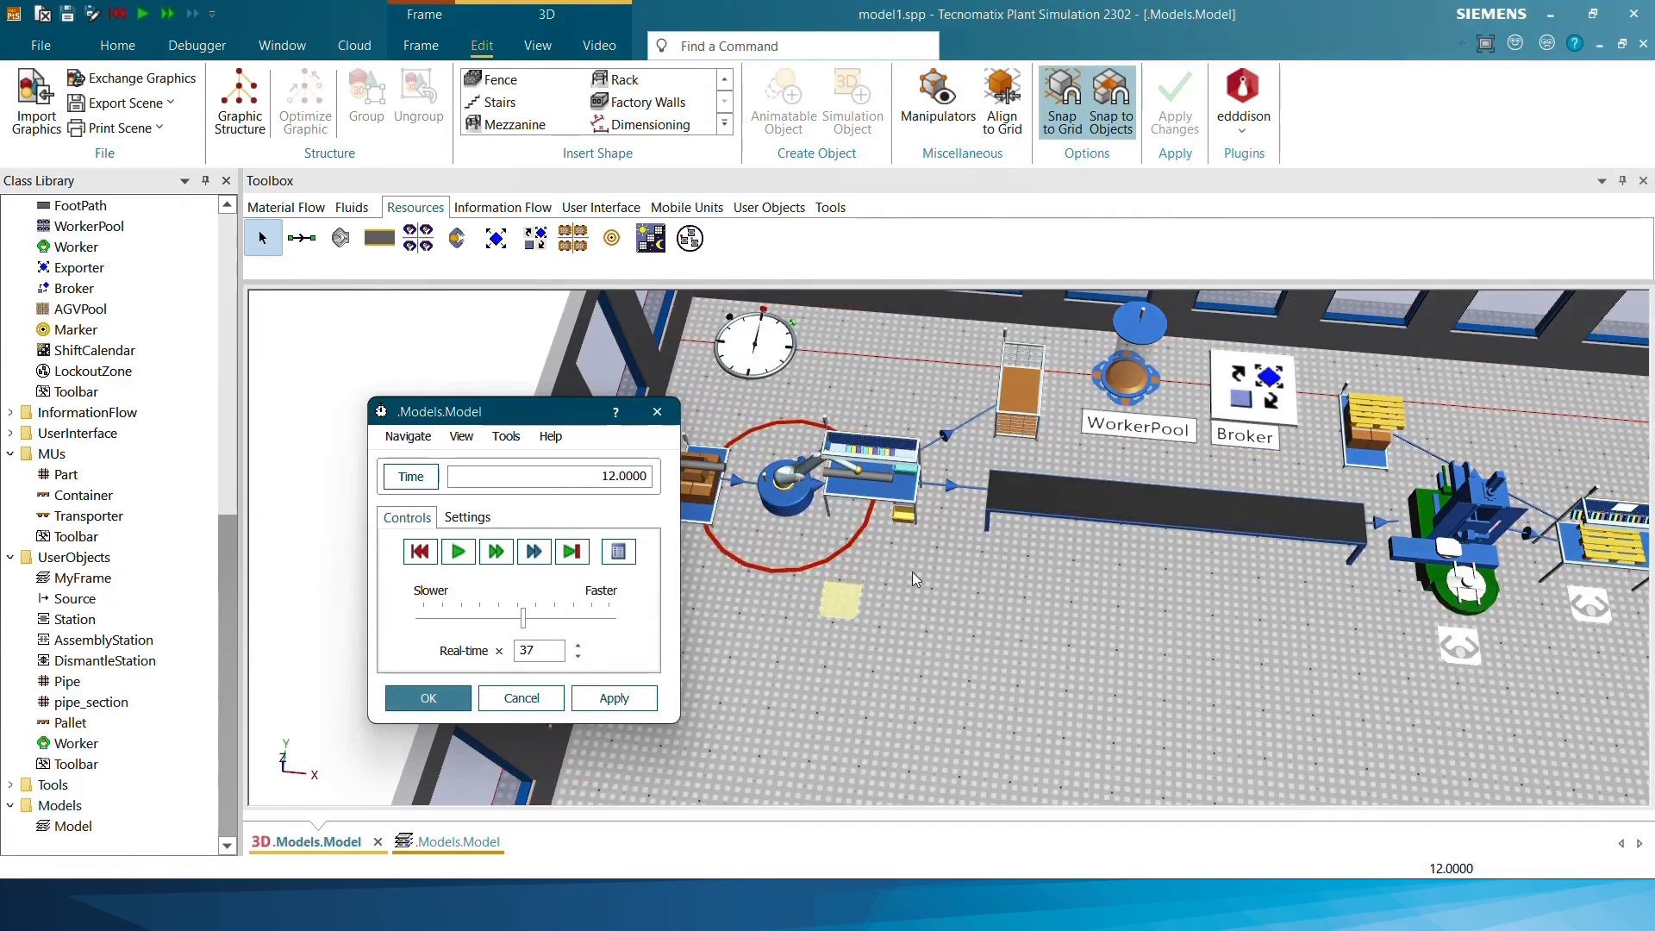
key(o)
Move the Workplaces of the drilling machine and the AssemblyStation out of the red obstacle areas
drag(1073, 685, 692, 656)
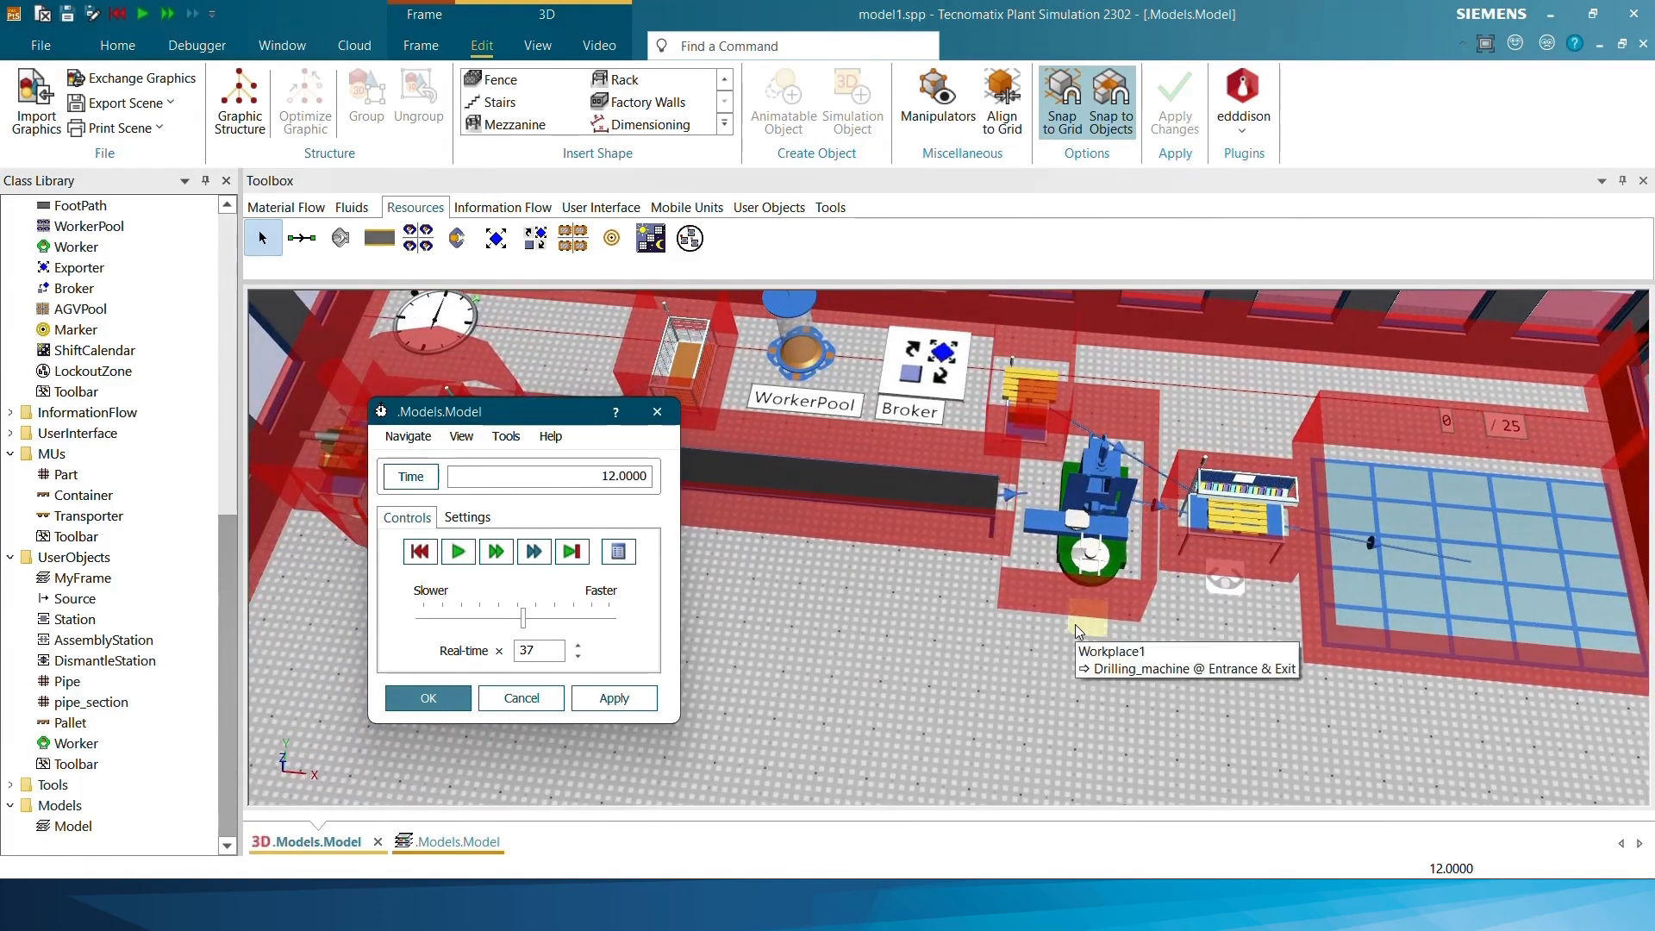
key(o)
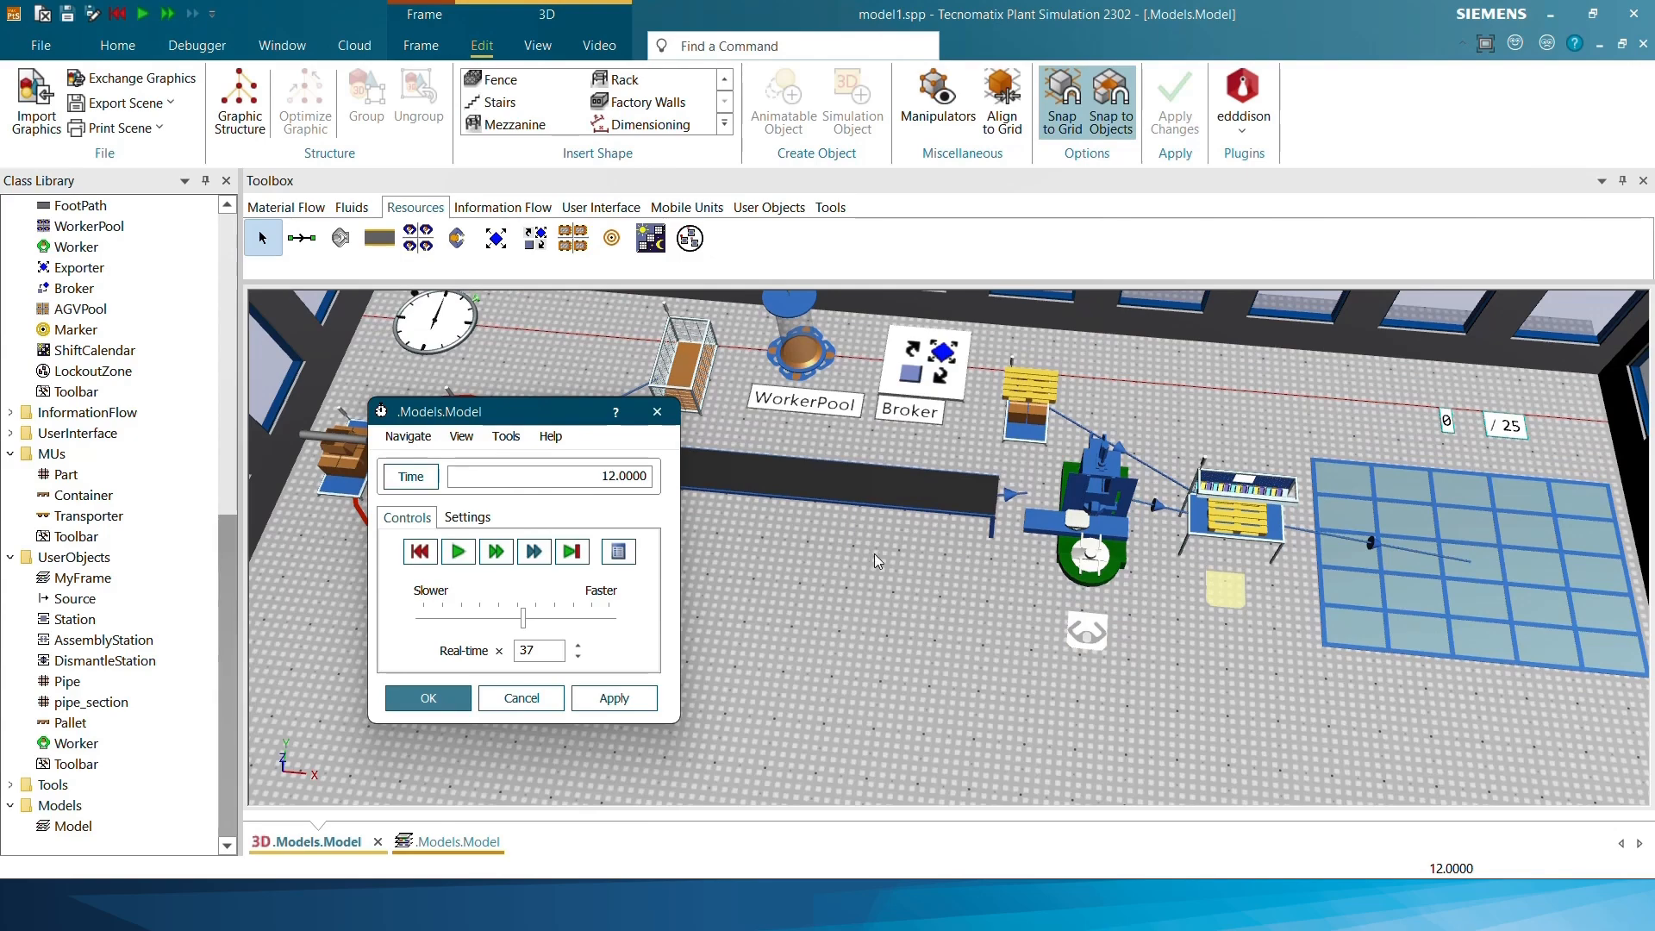
key(o)
drag(793, 567, 1047, 607)
scroll(1052, 572, down, 2)
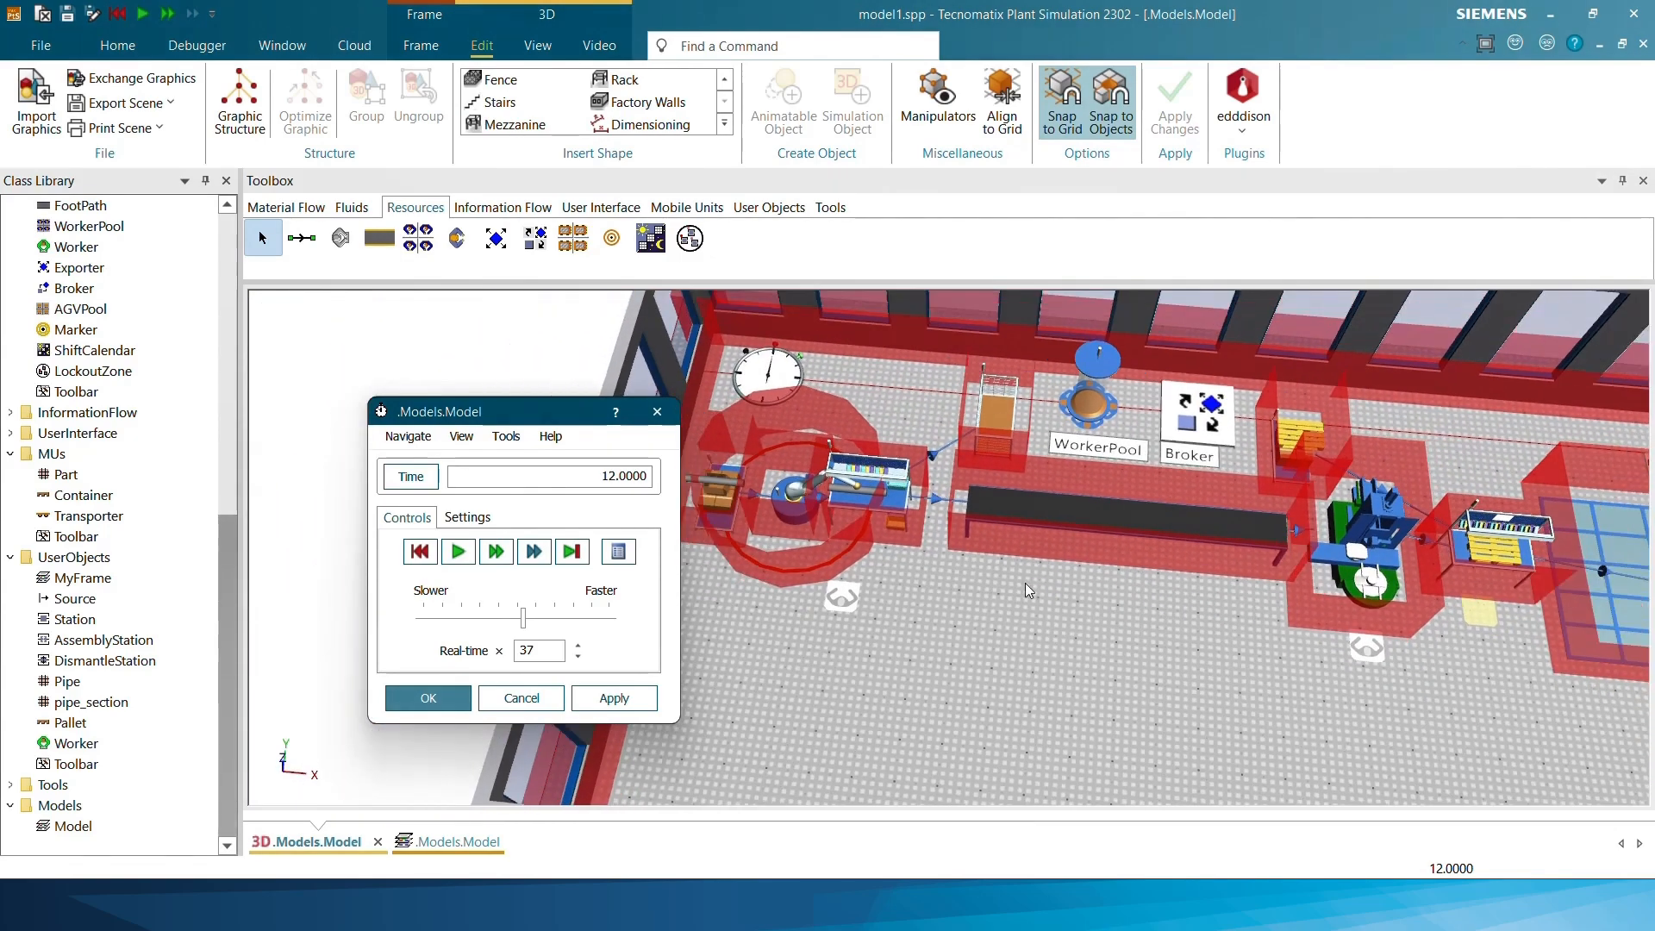
scroll(930, 598, down, 2)
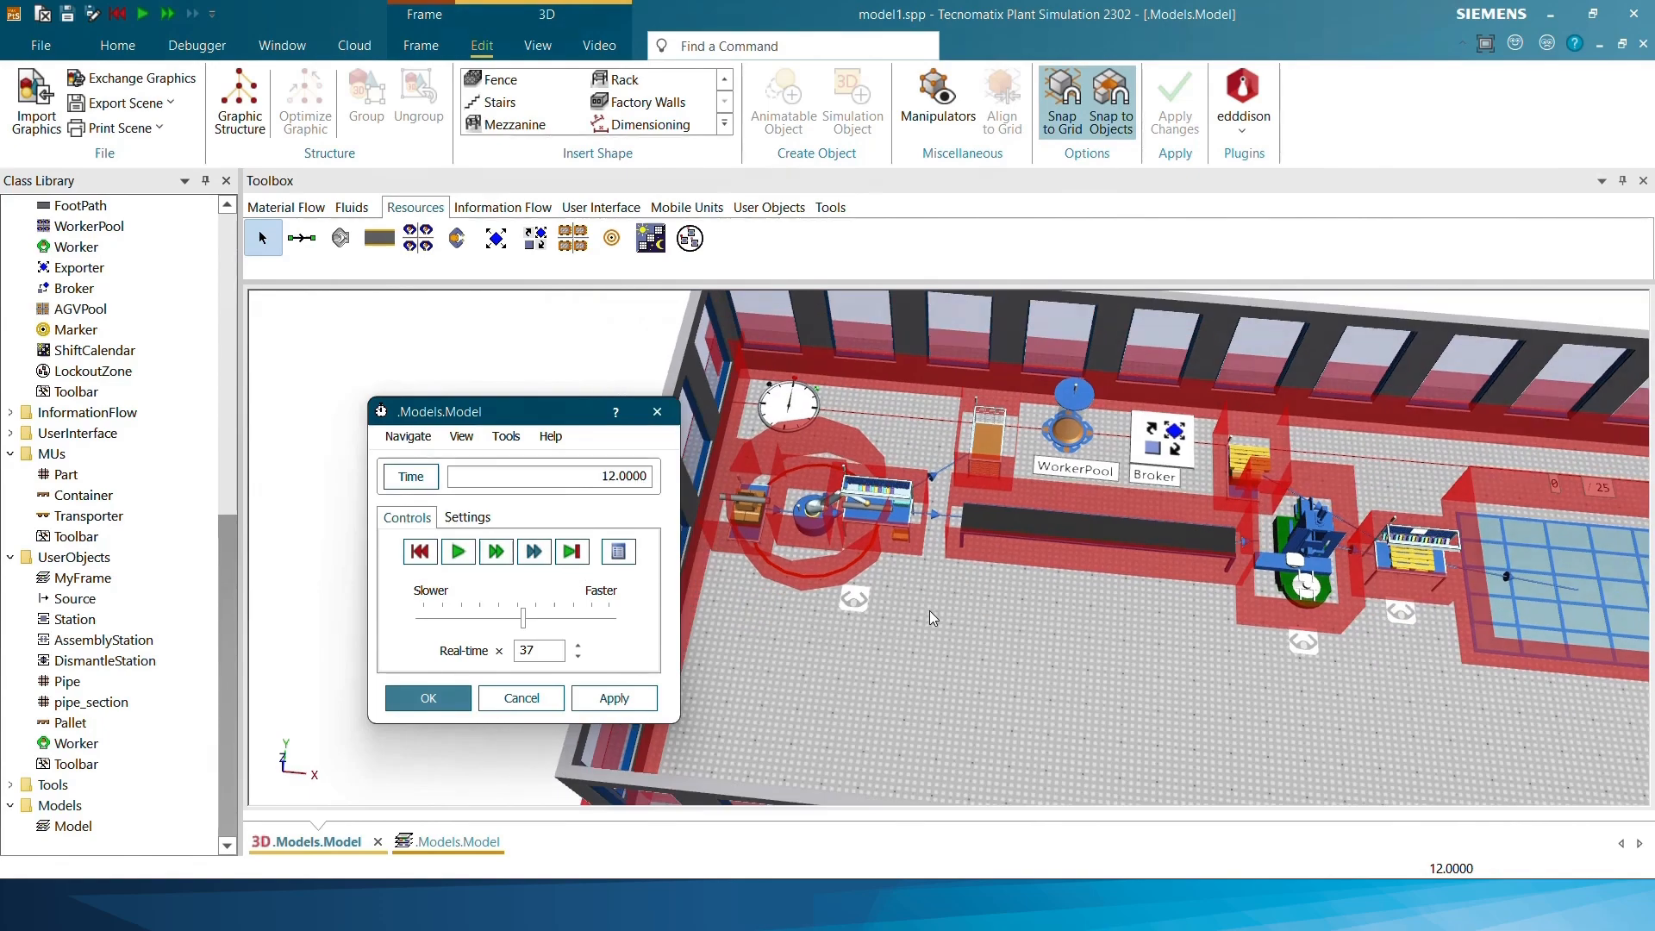
Reset and restart the simulation, set the real-time factor to 17, observe the workers at their stations, and close the event controller dialog
click(420, 551)
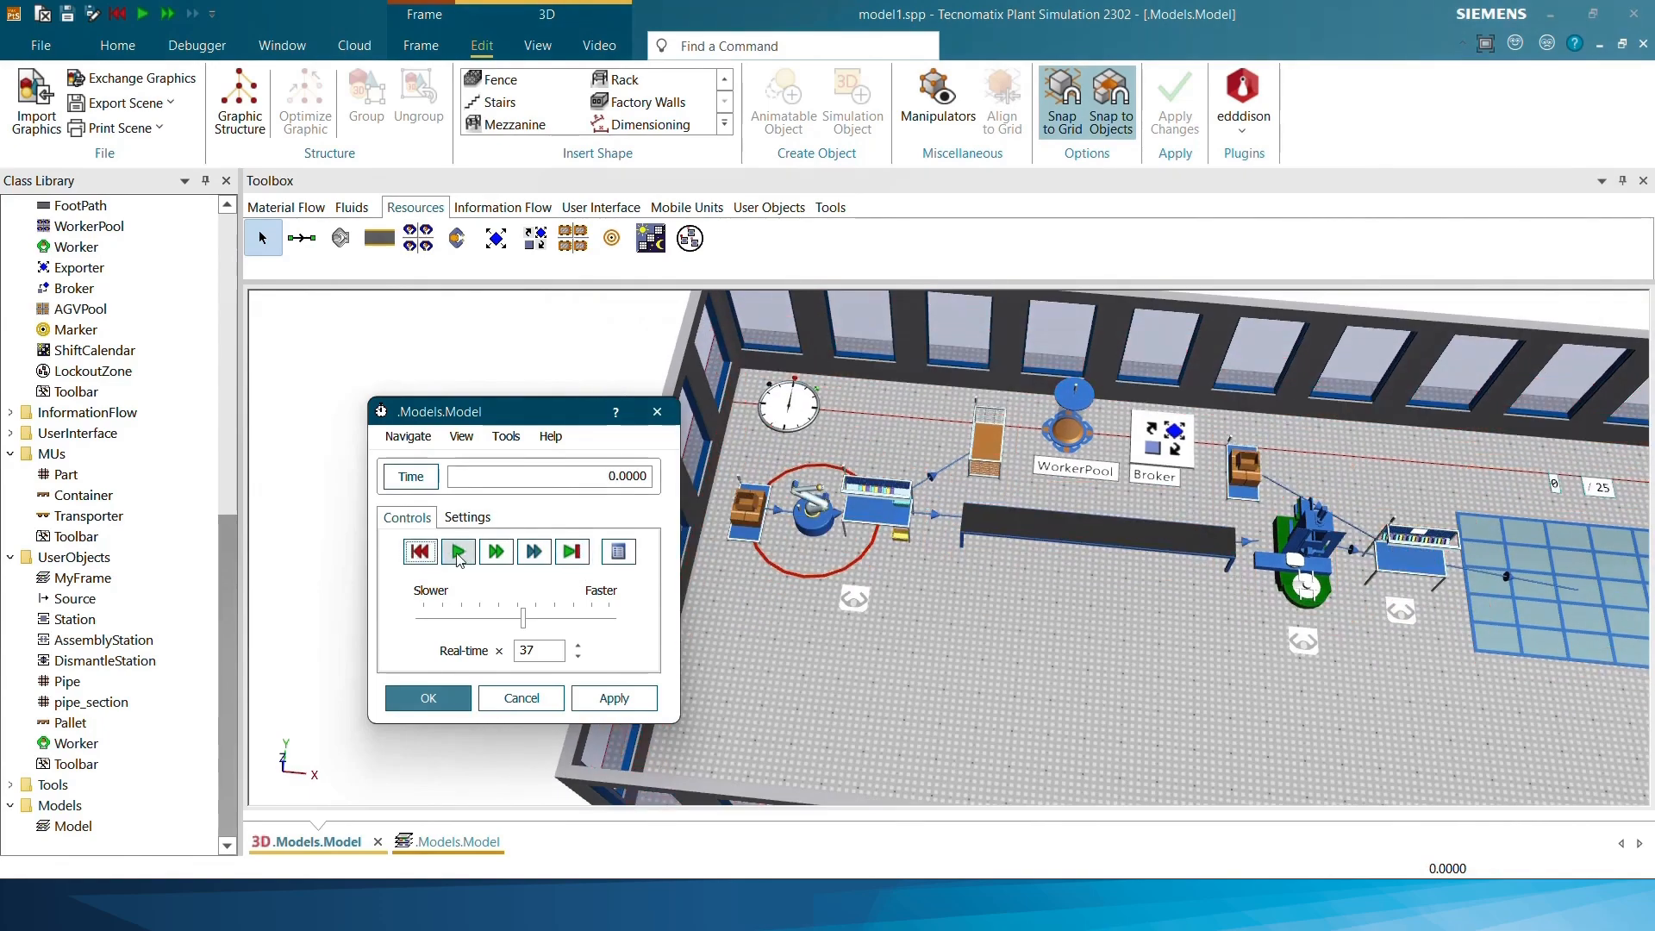
click(458, 552)
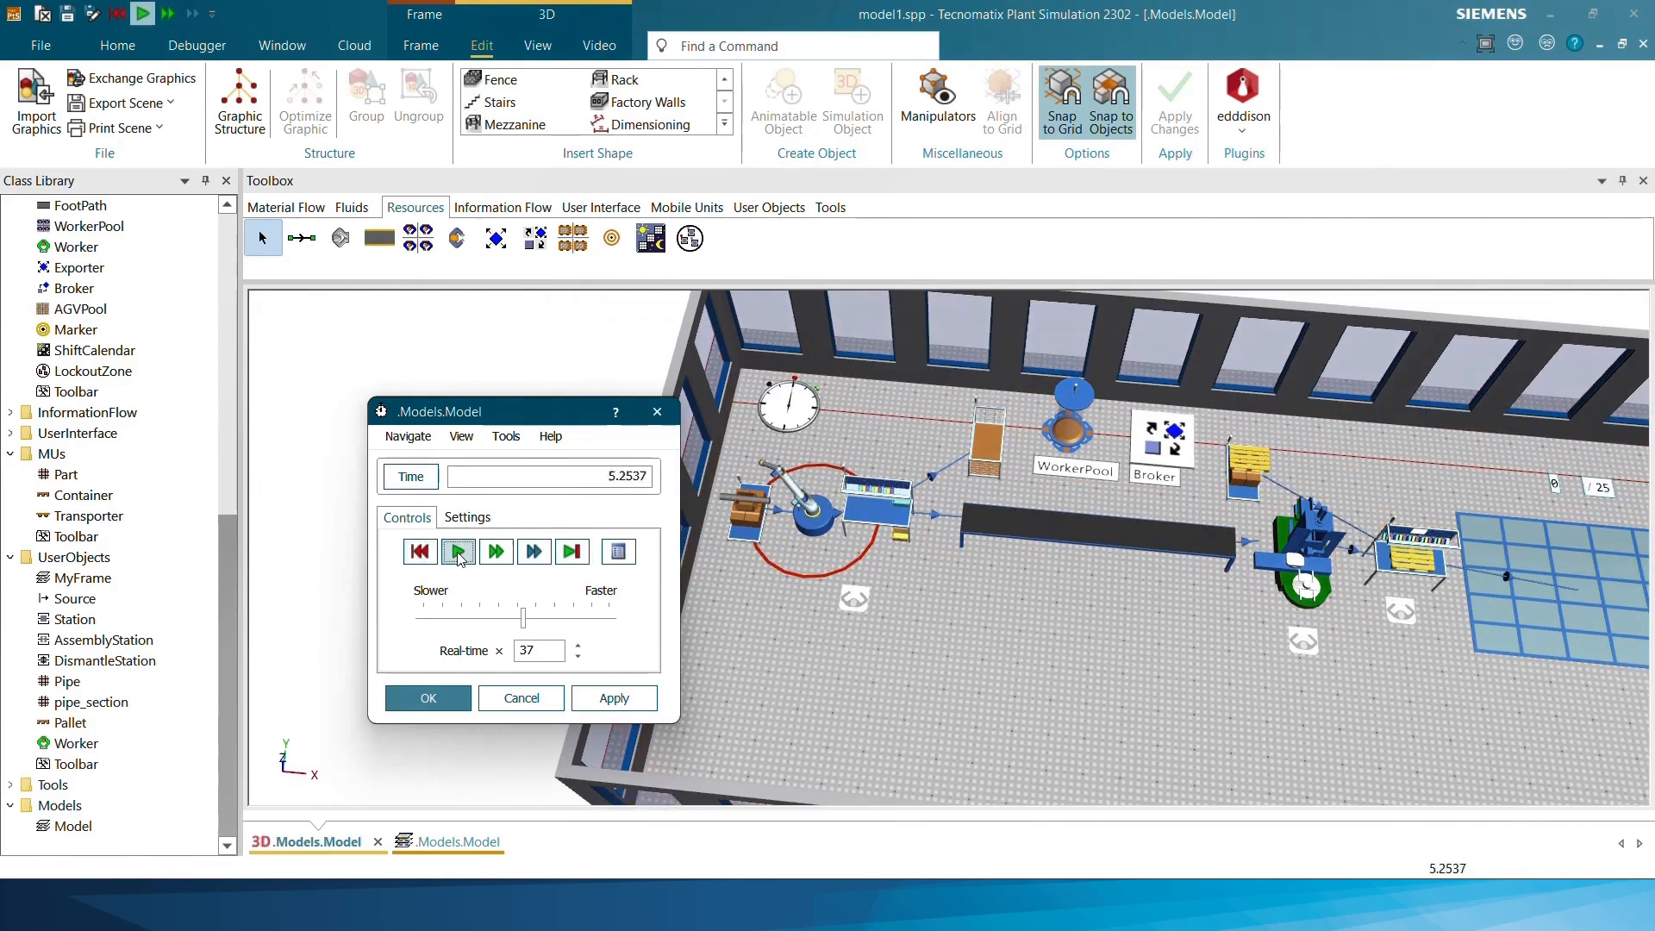
click(486, 618)
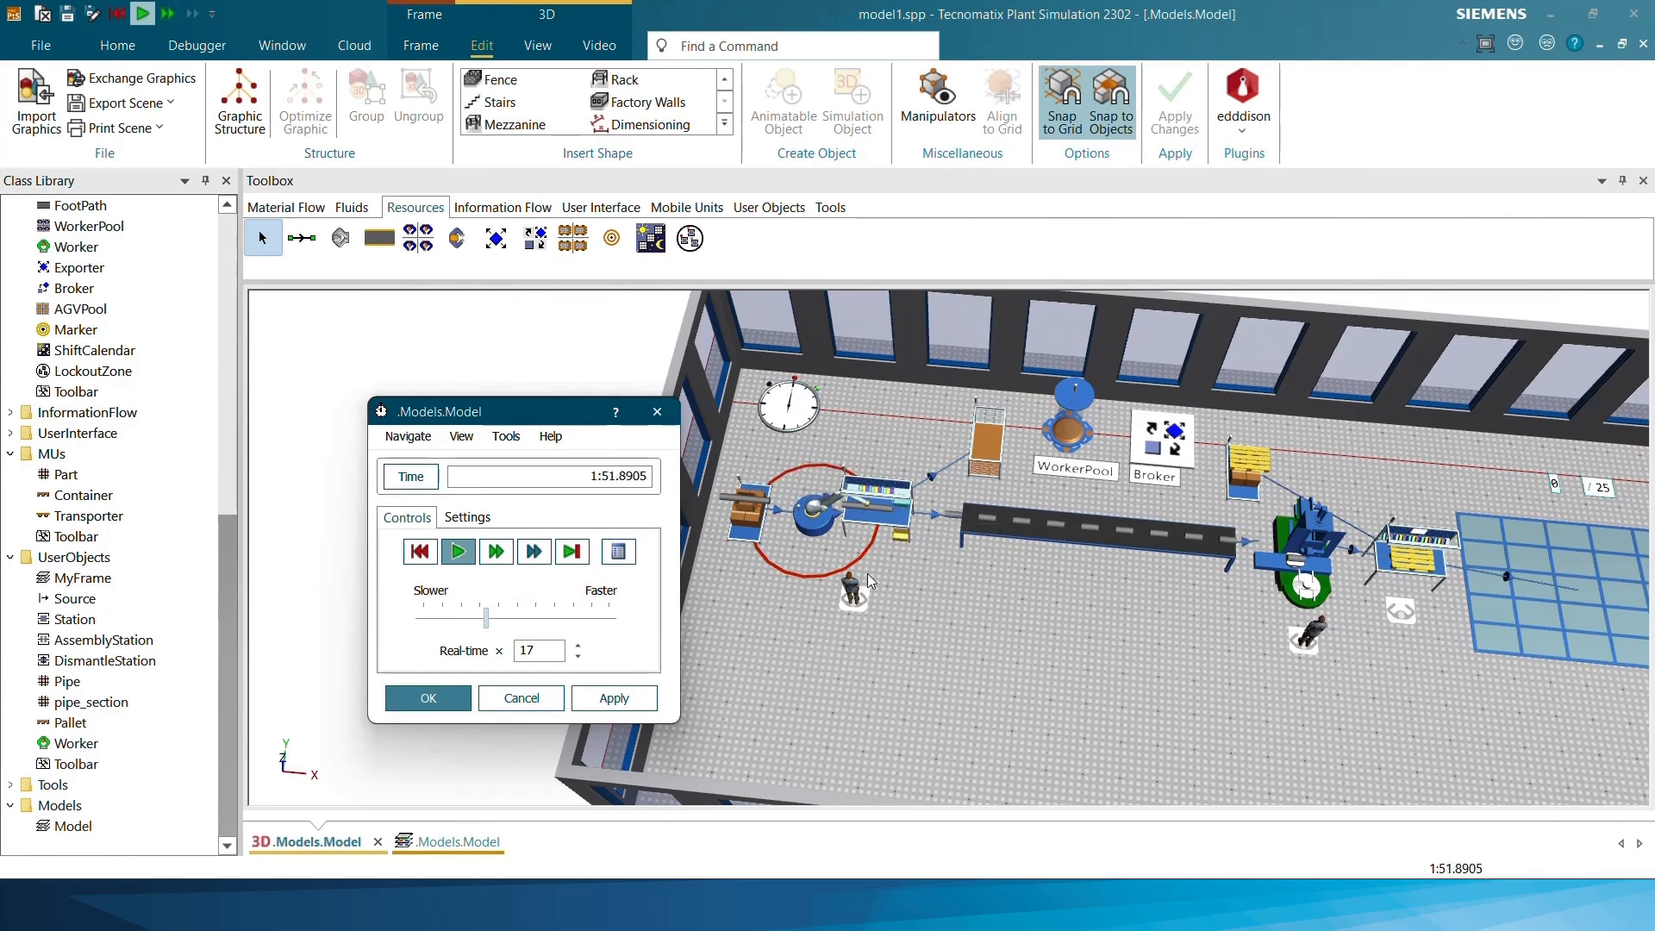
scroll(873, 582, up, 3)
drag(962, 594, 968, 539)
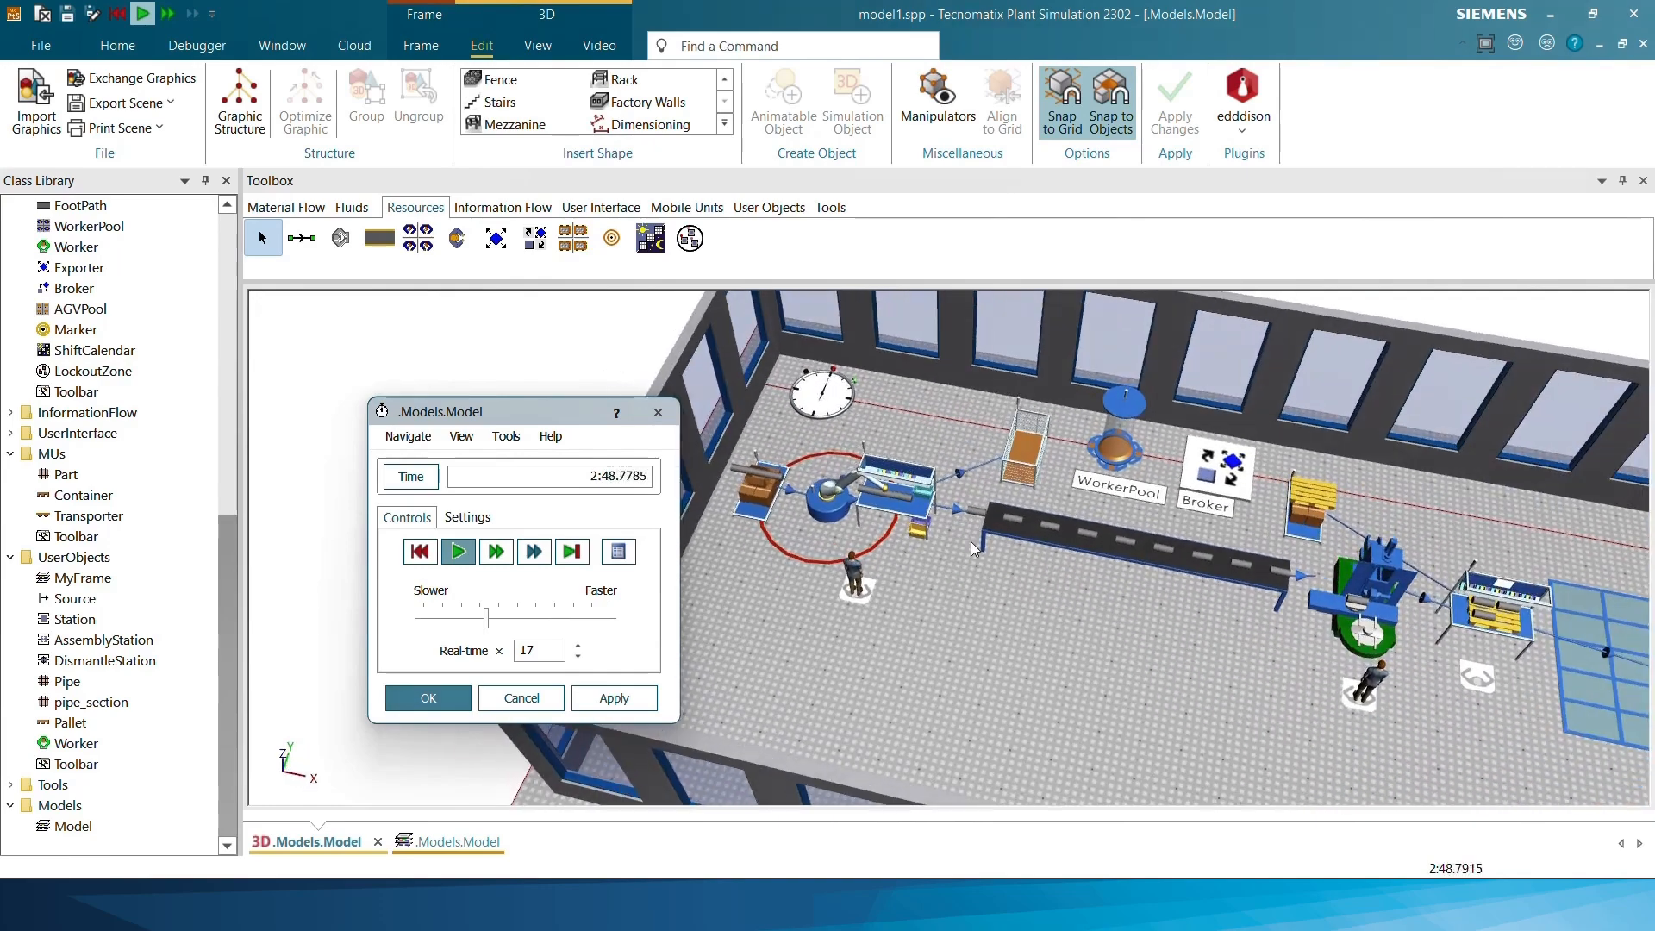
drag(1260, 613, 1151, 592)
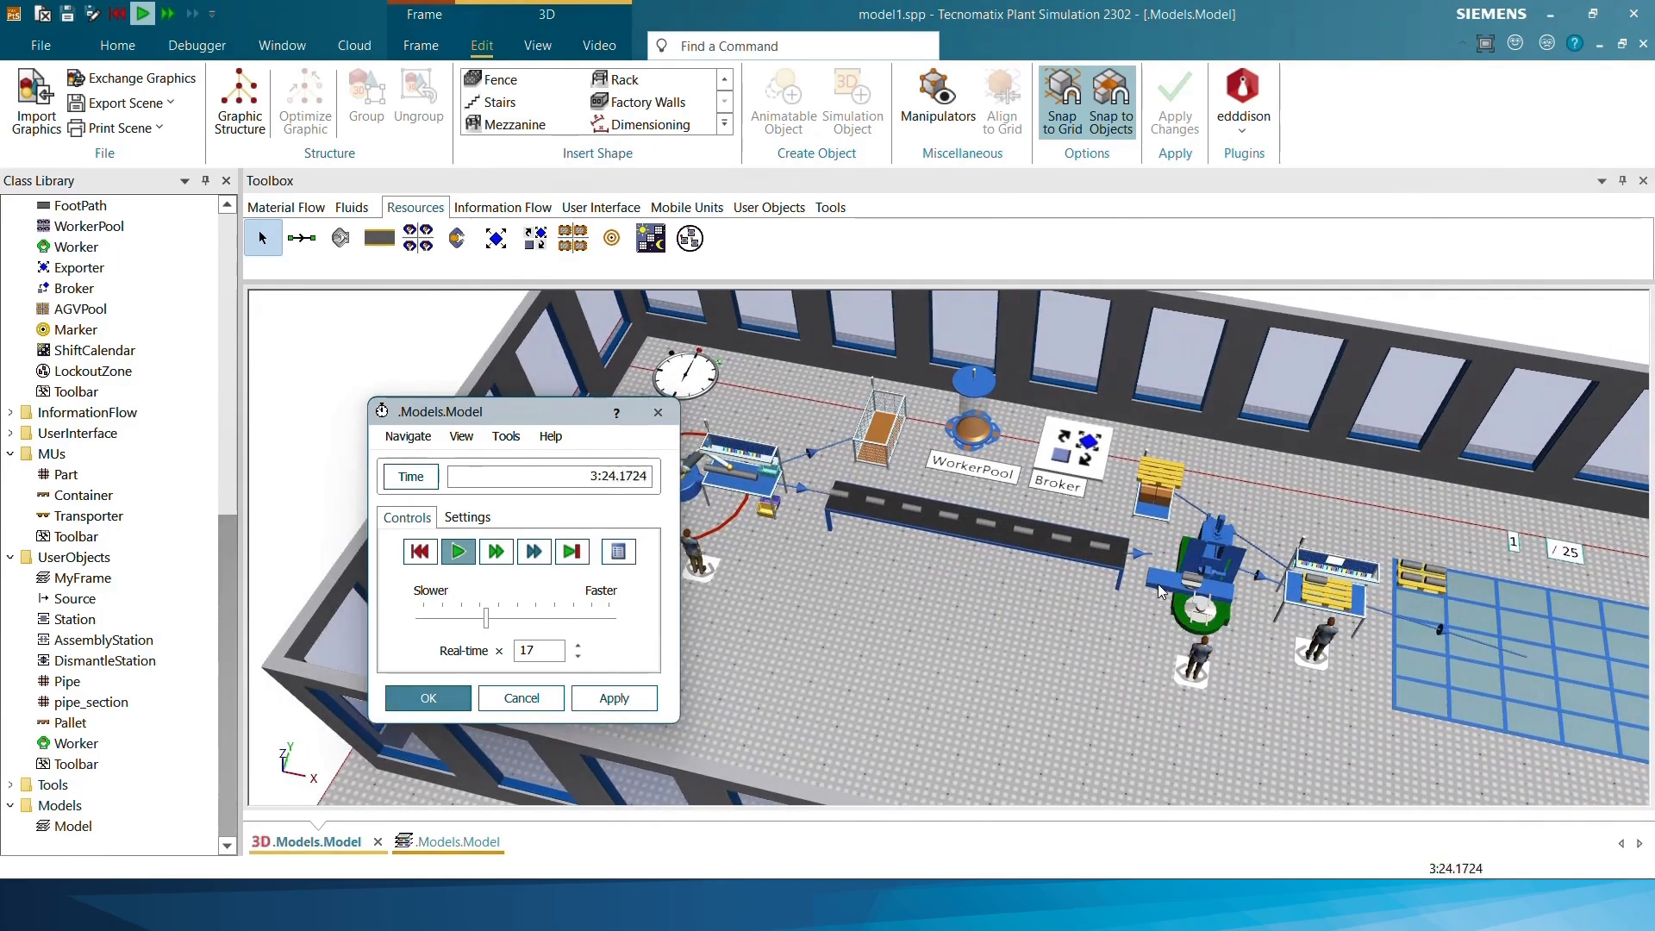
scroll(1321, 664, down, 1)
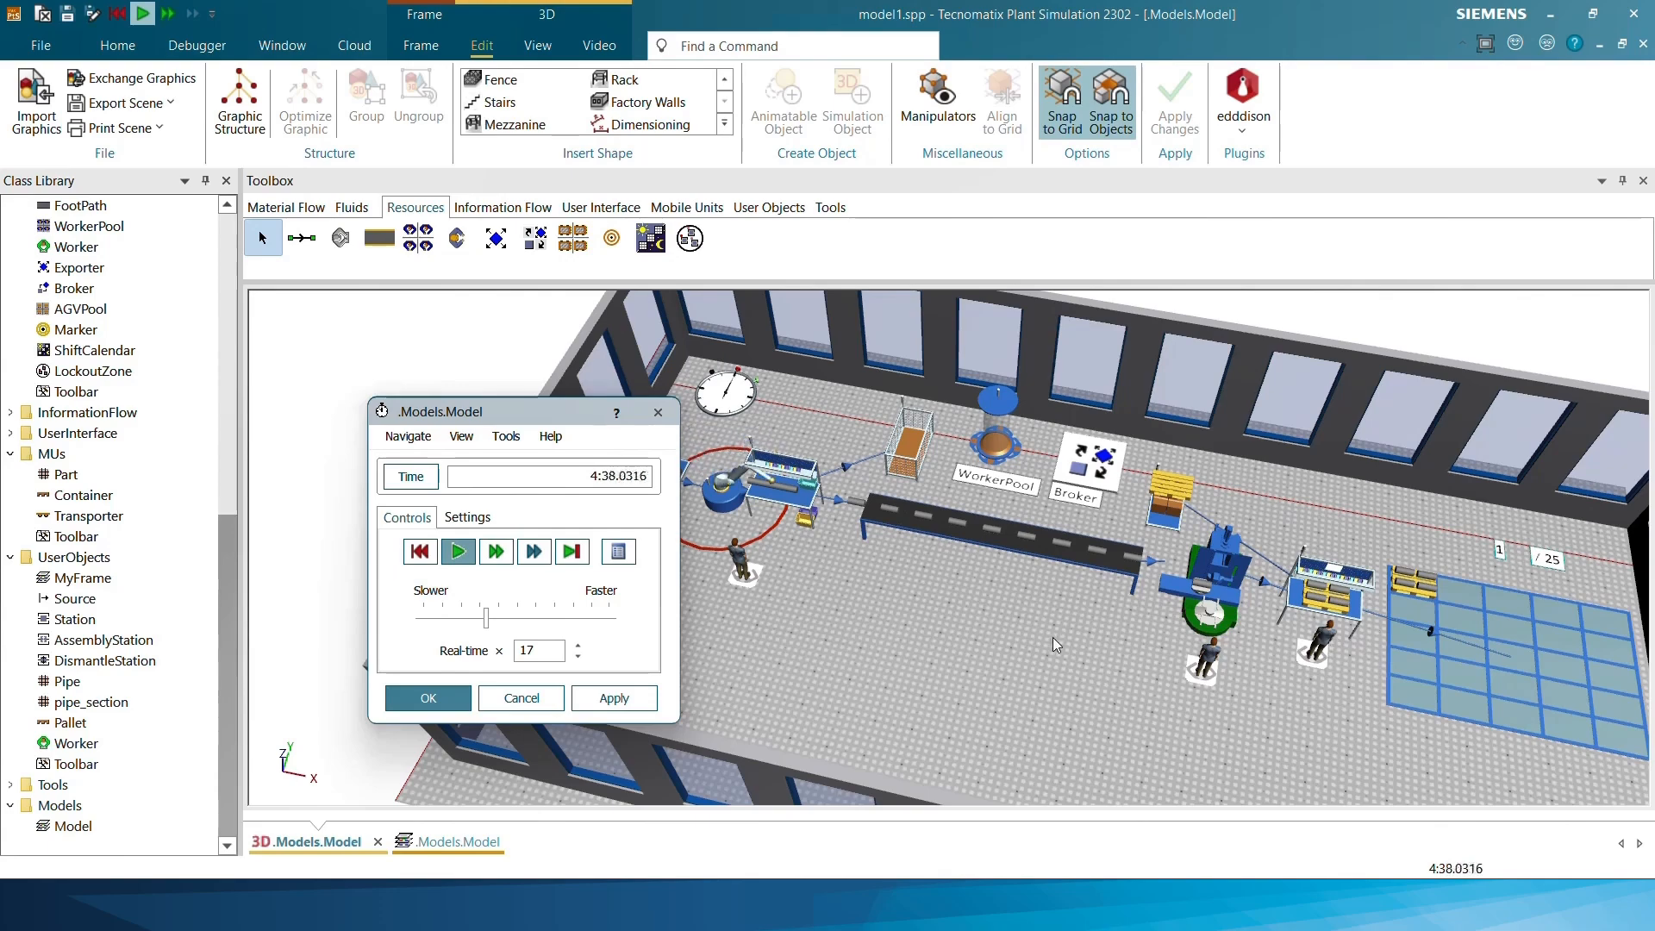
scroll(989, 607, down, 1)
mouse_move(954, 607)
mouse_down()
mouse_move(1018, 600)
mouse_move(953, 613)
mouse_up()
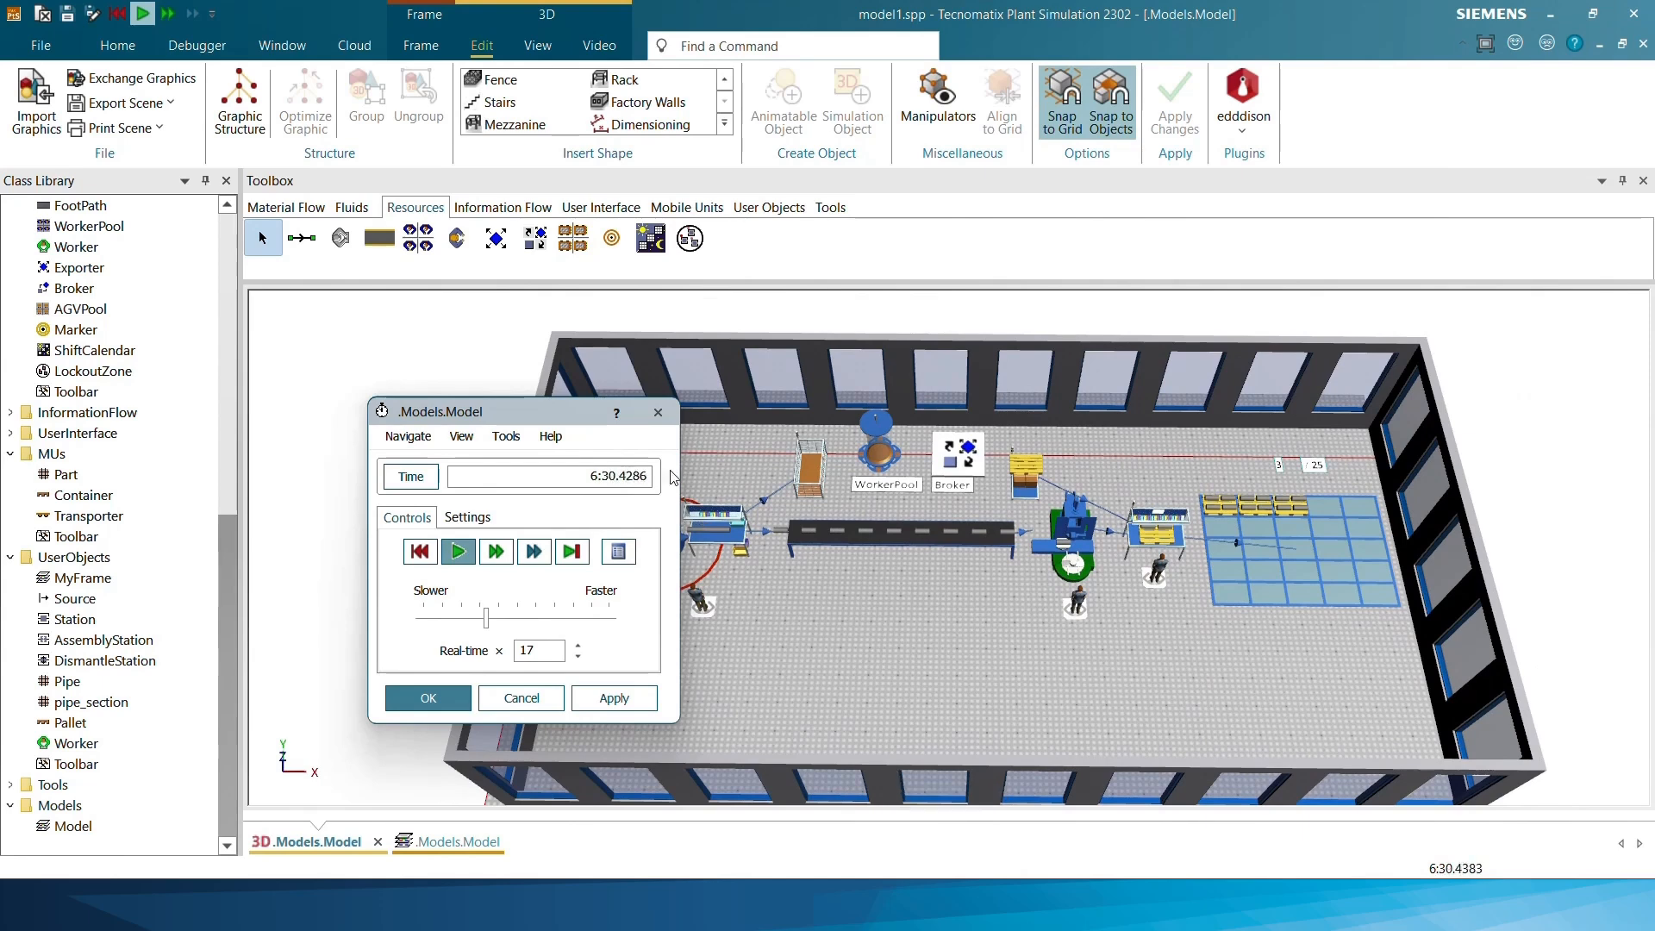
click(659, 414)
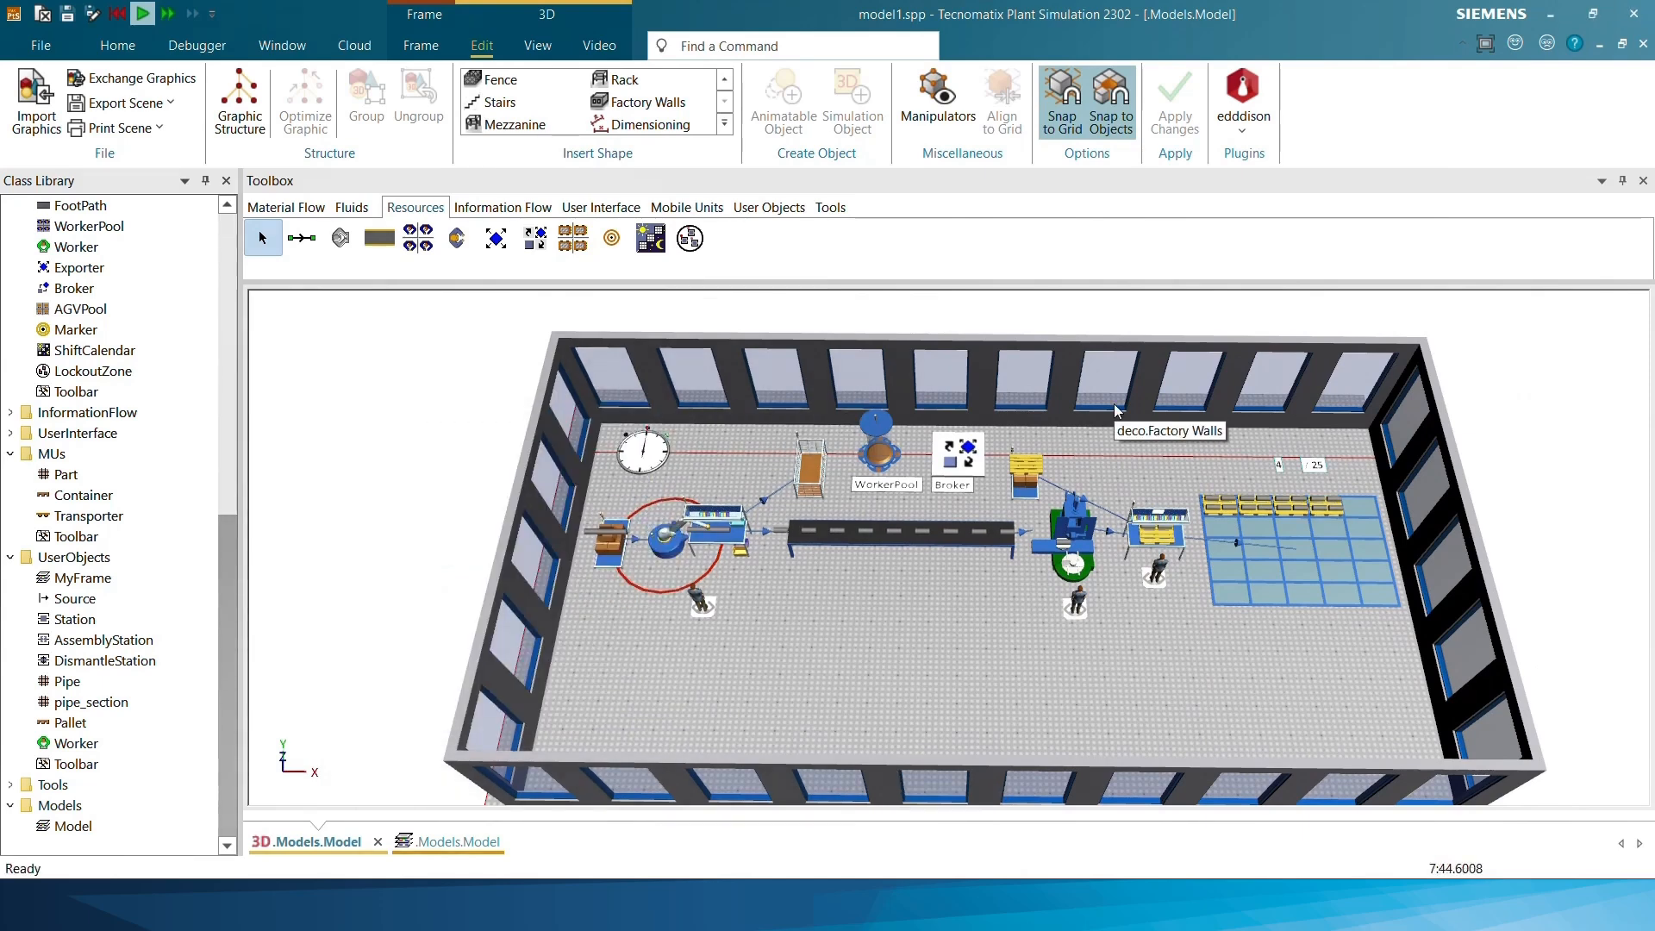
Add the Worker Chart tool library to the model's class library
click(106, 47)
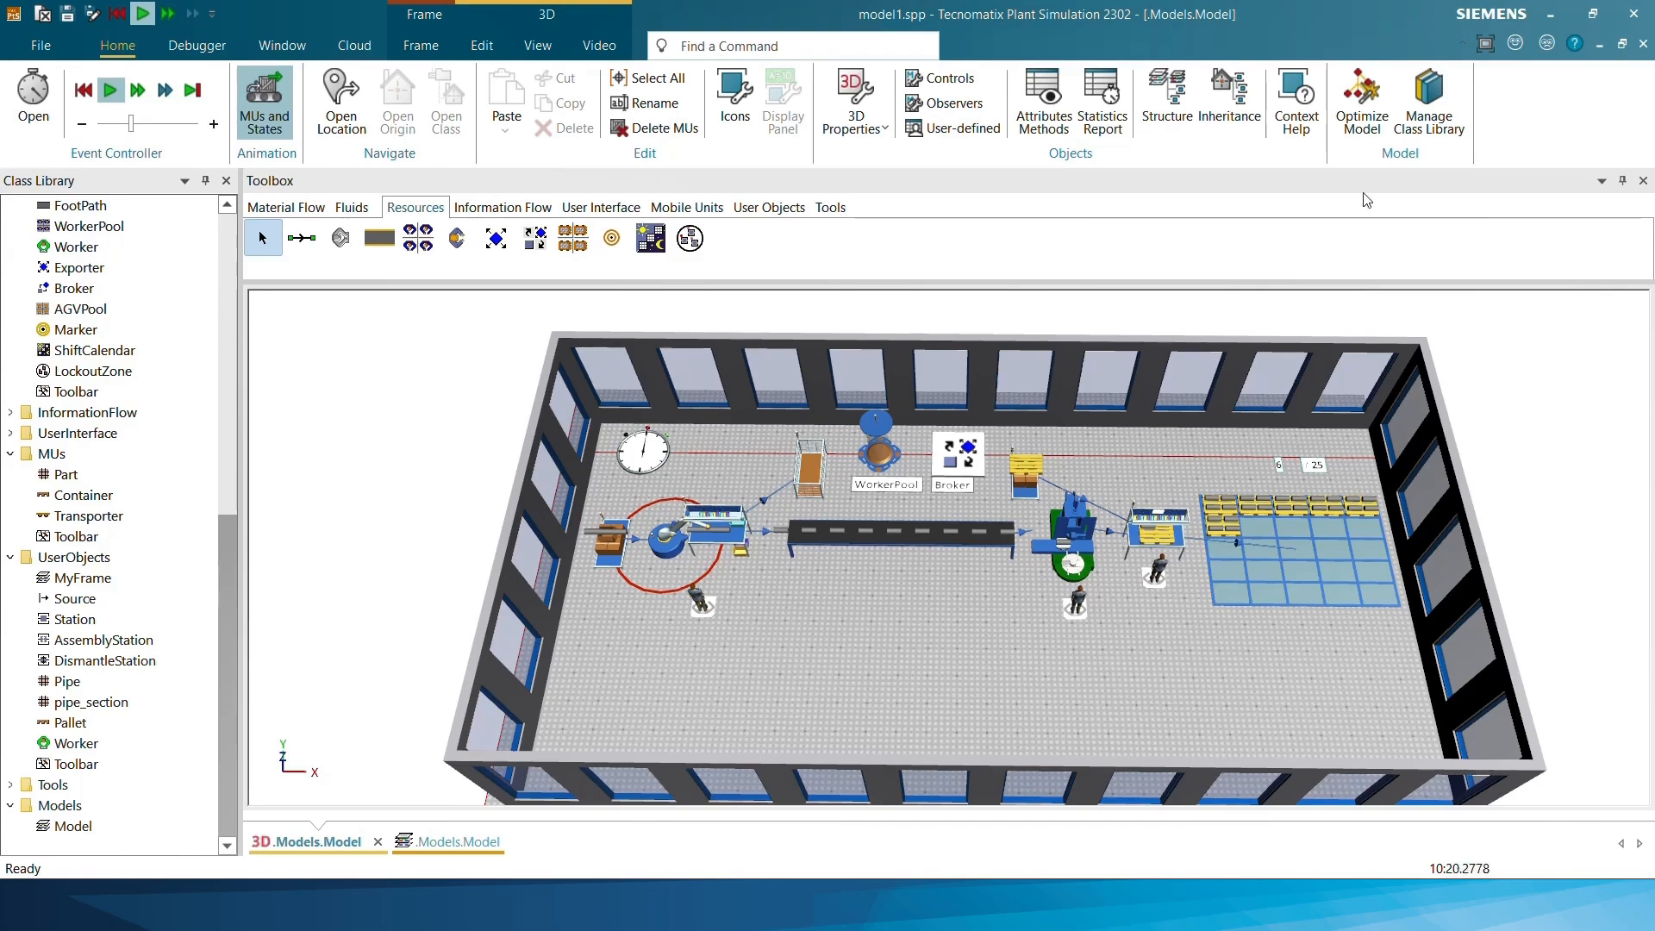
click(1428, 99)
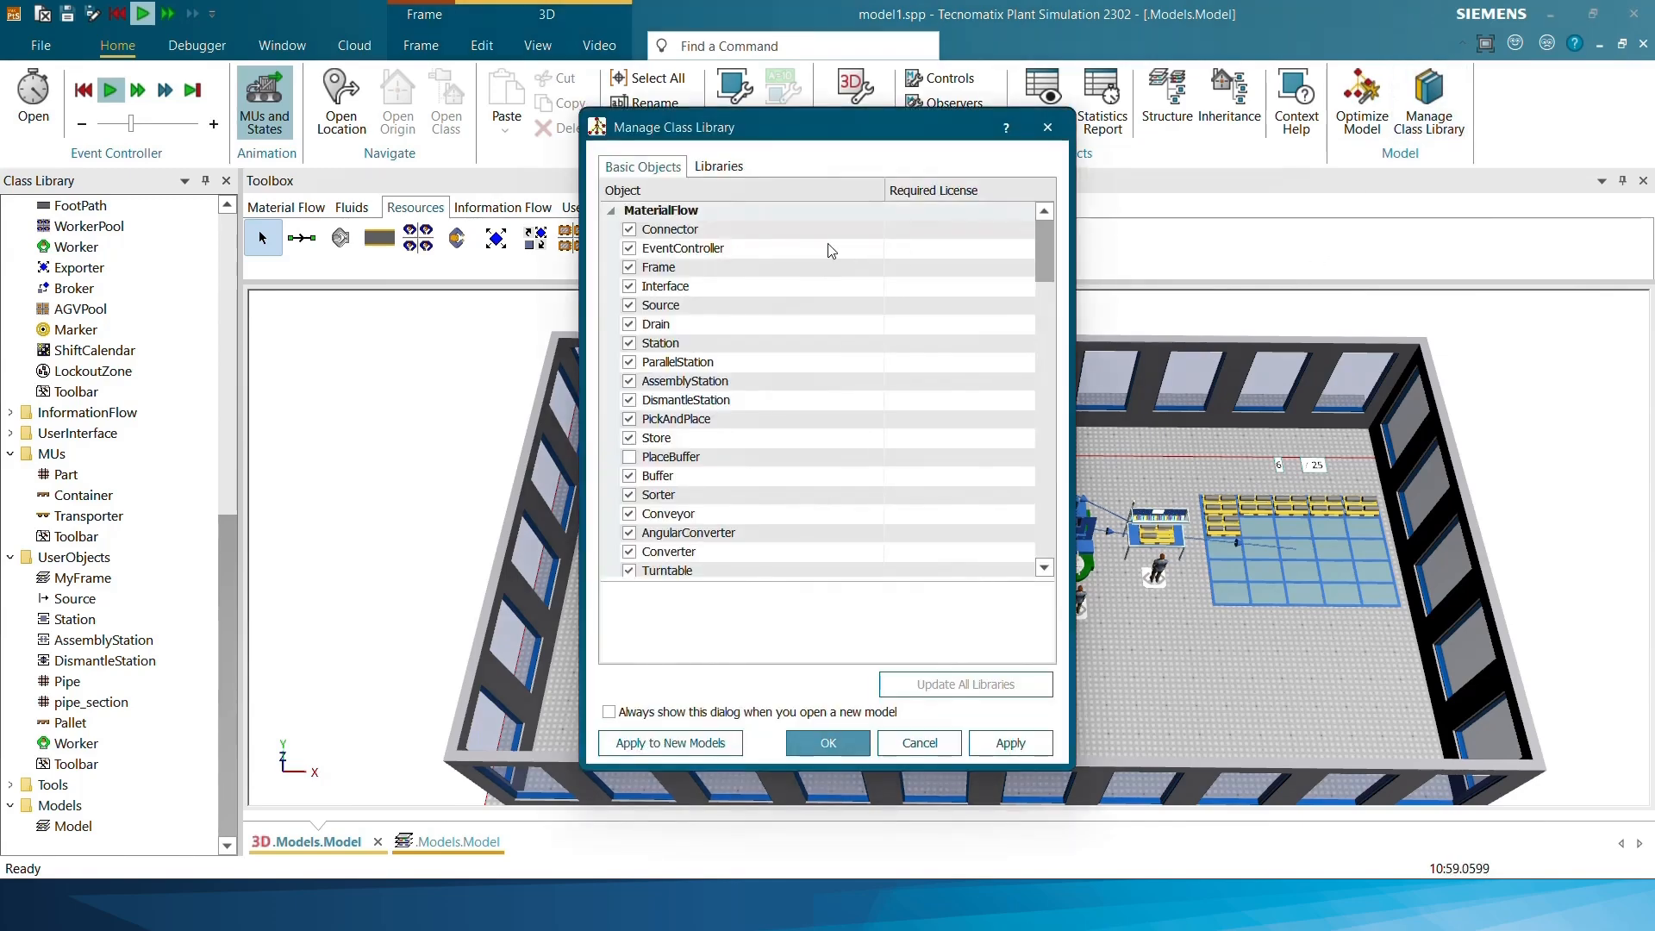
click(738, 169)
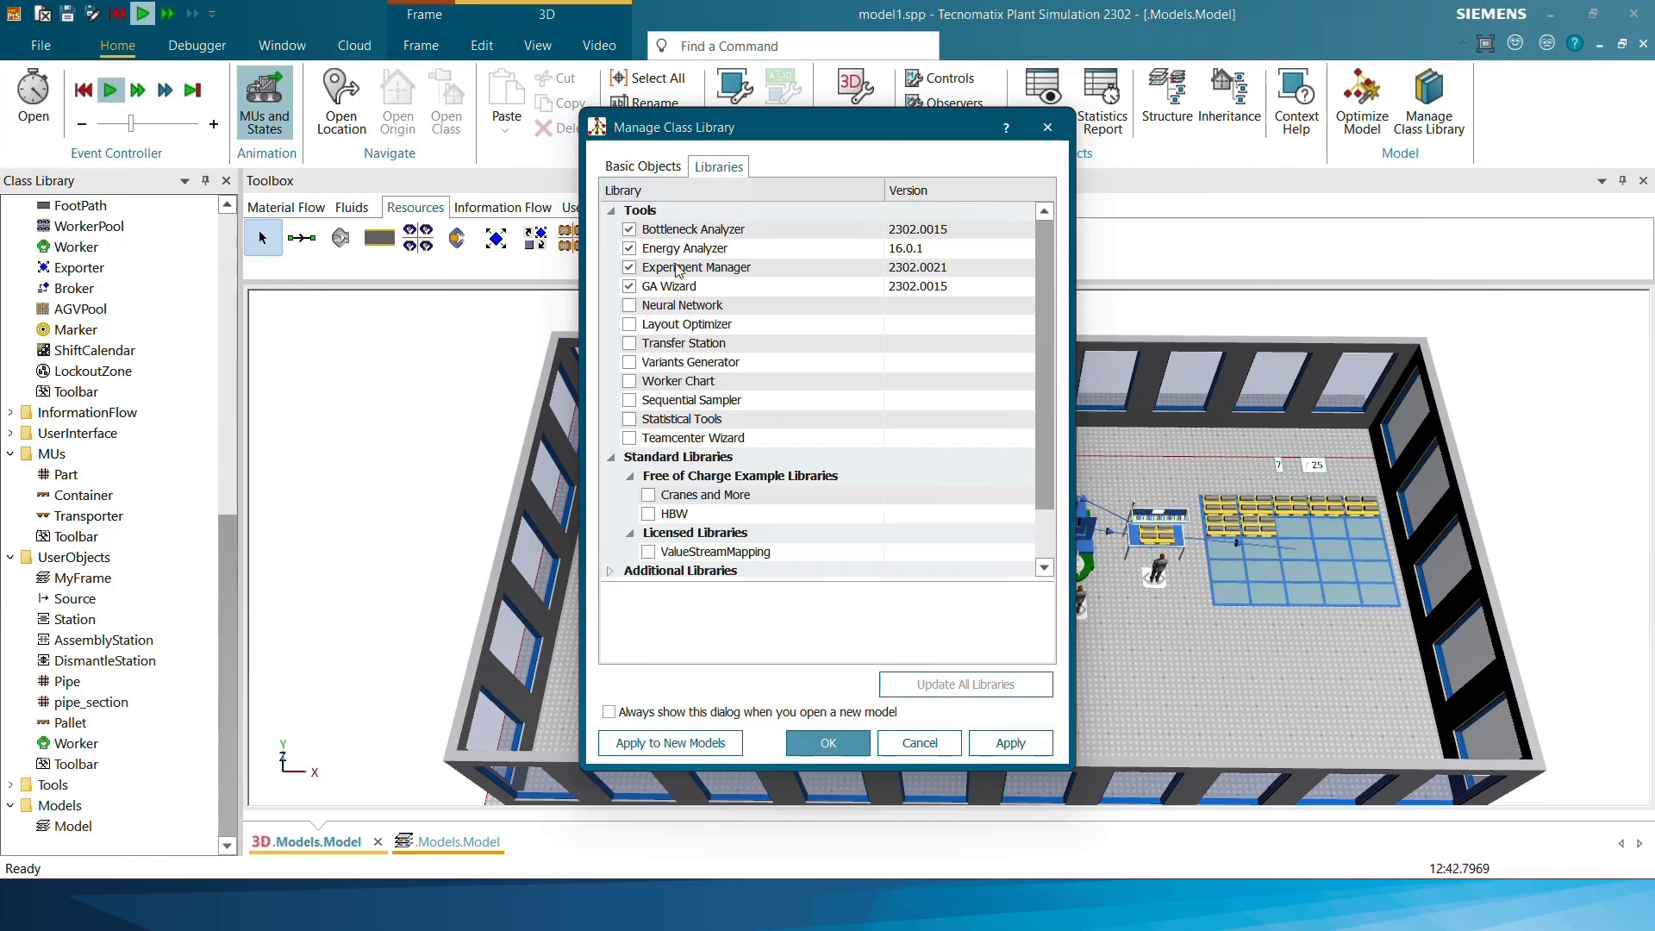
click(629, 383)
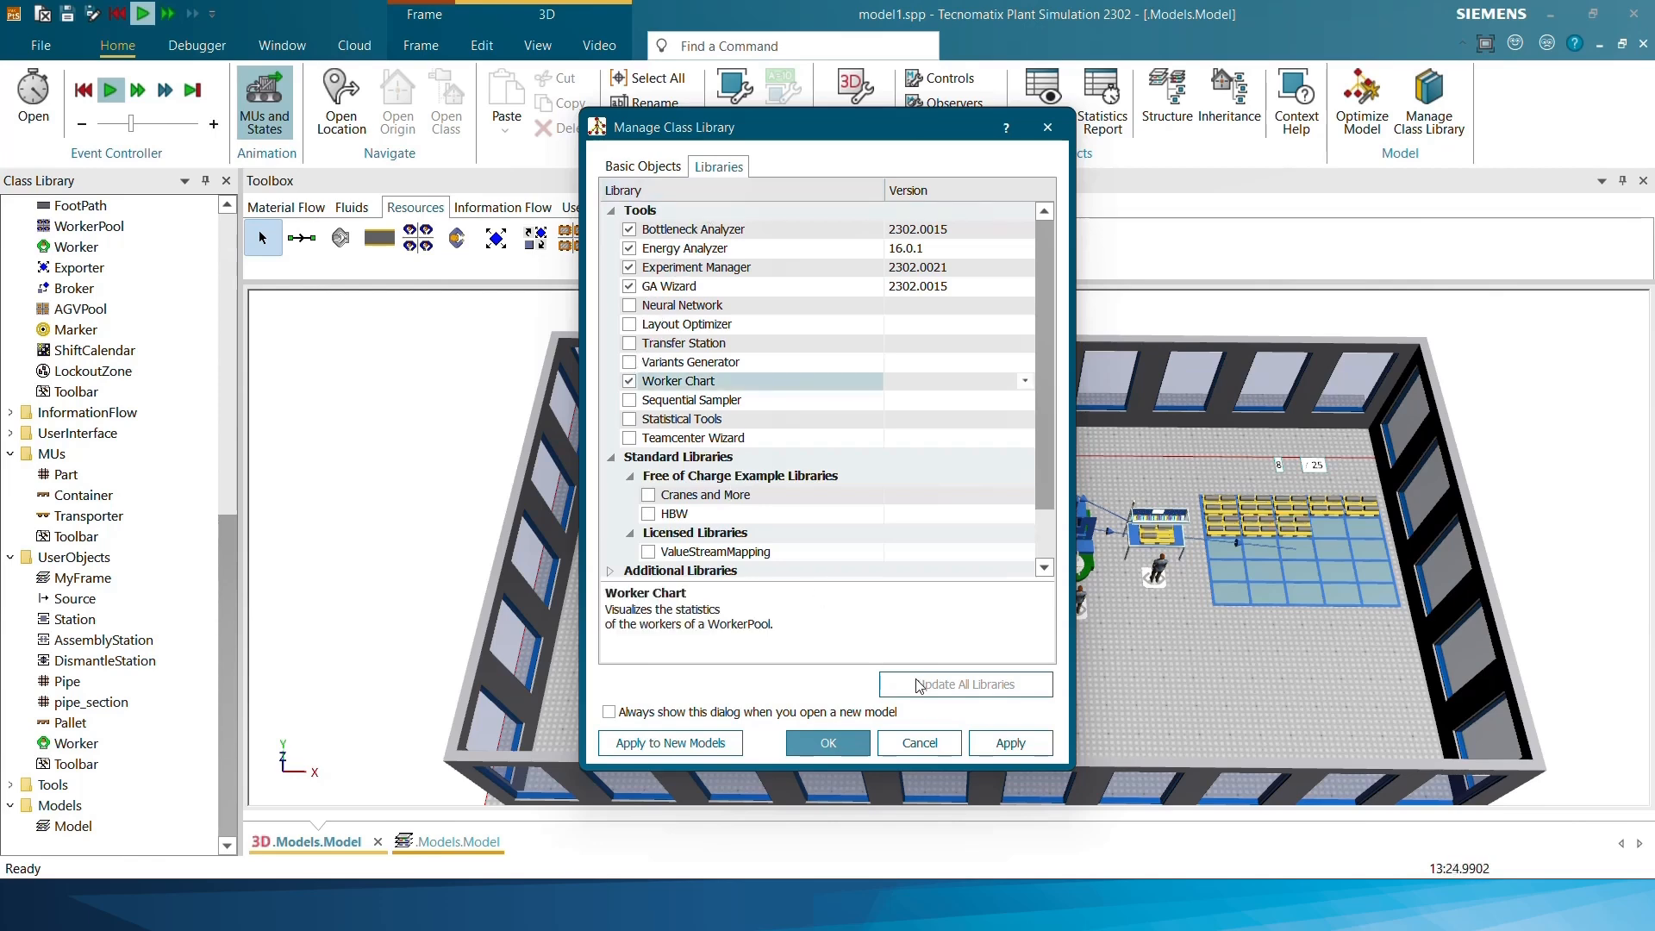
click(827, 742)
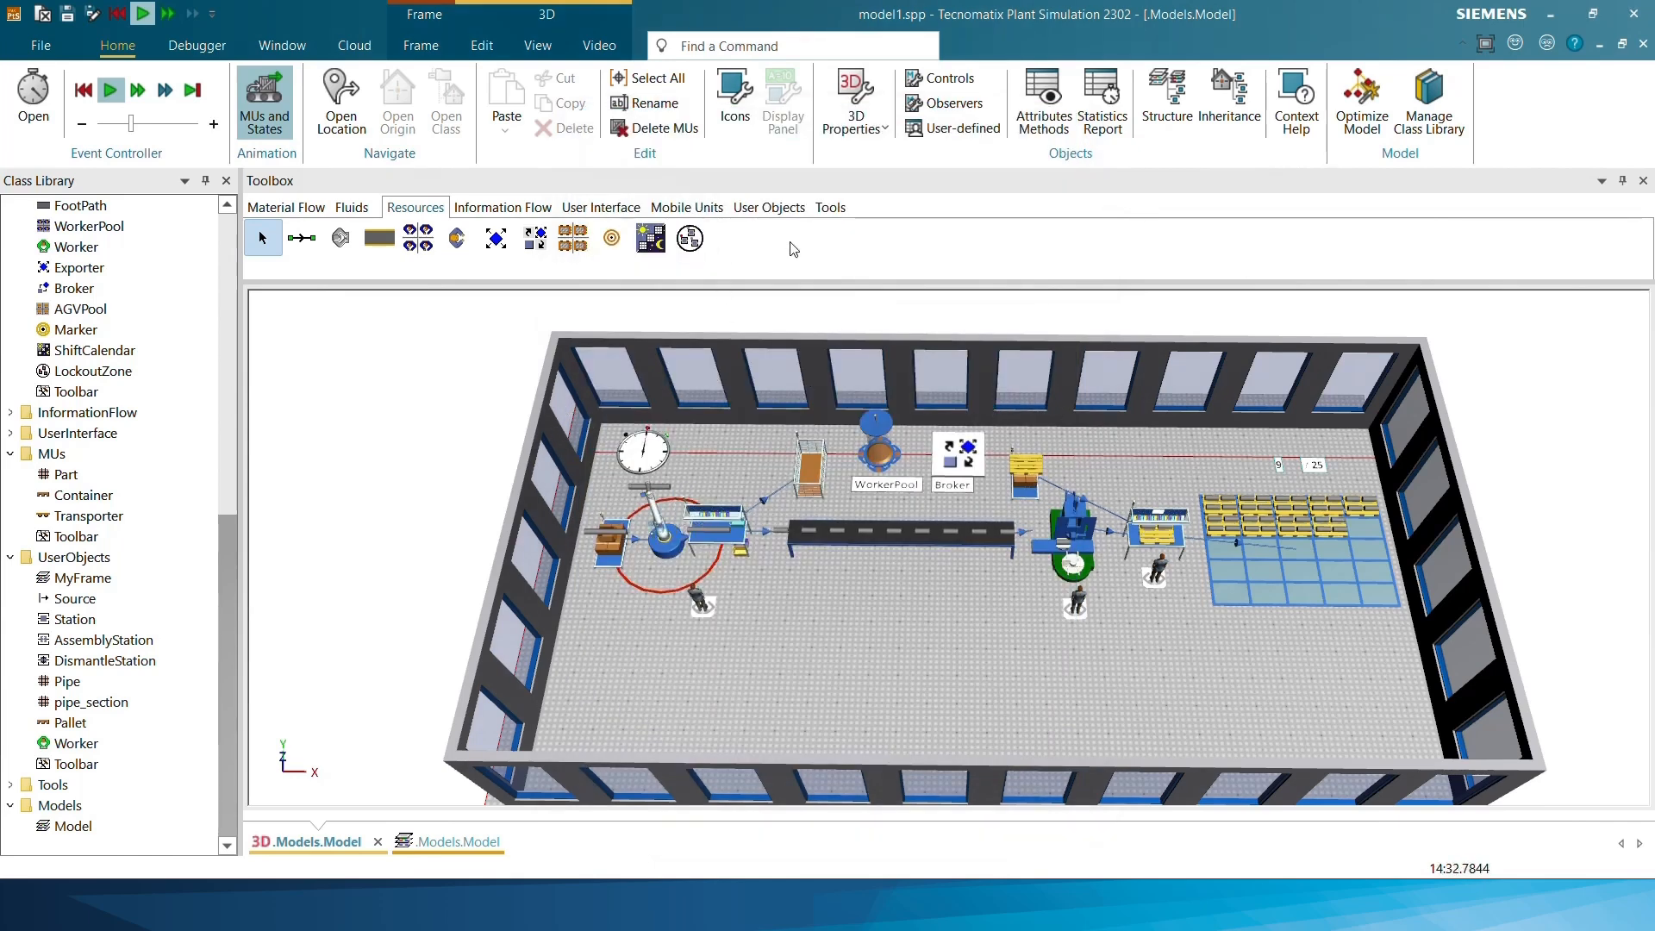
Insert a WorkerChart object into the 3D model along the back wall, behind the AssemblyStation
click(830, 208)
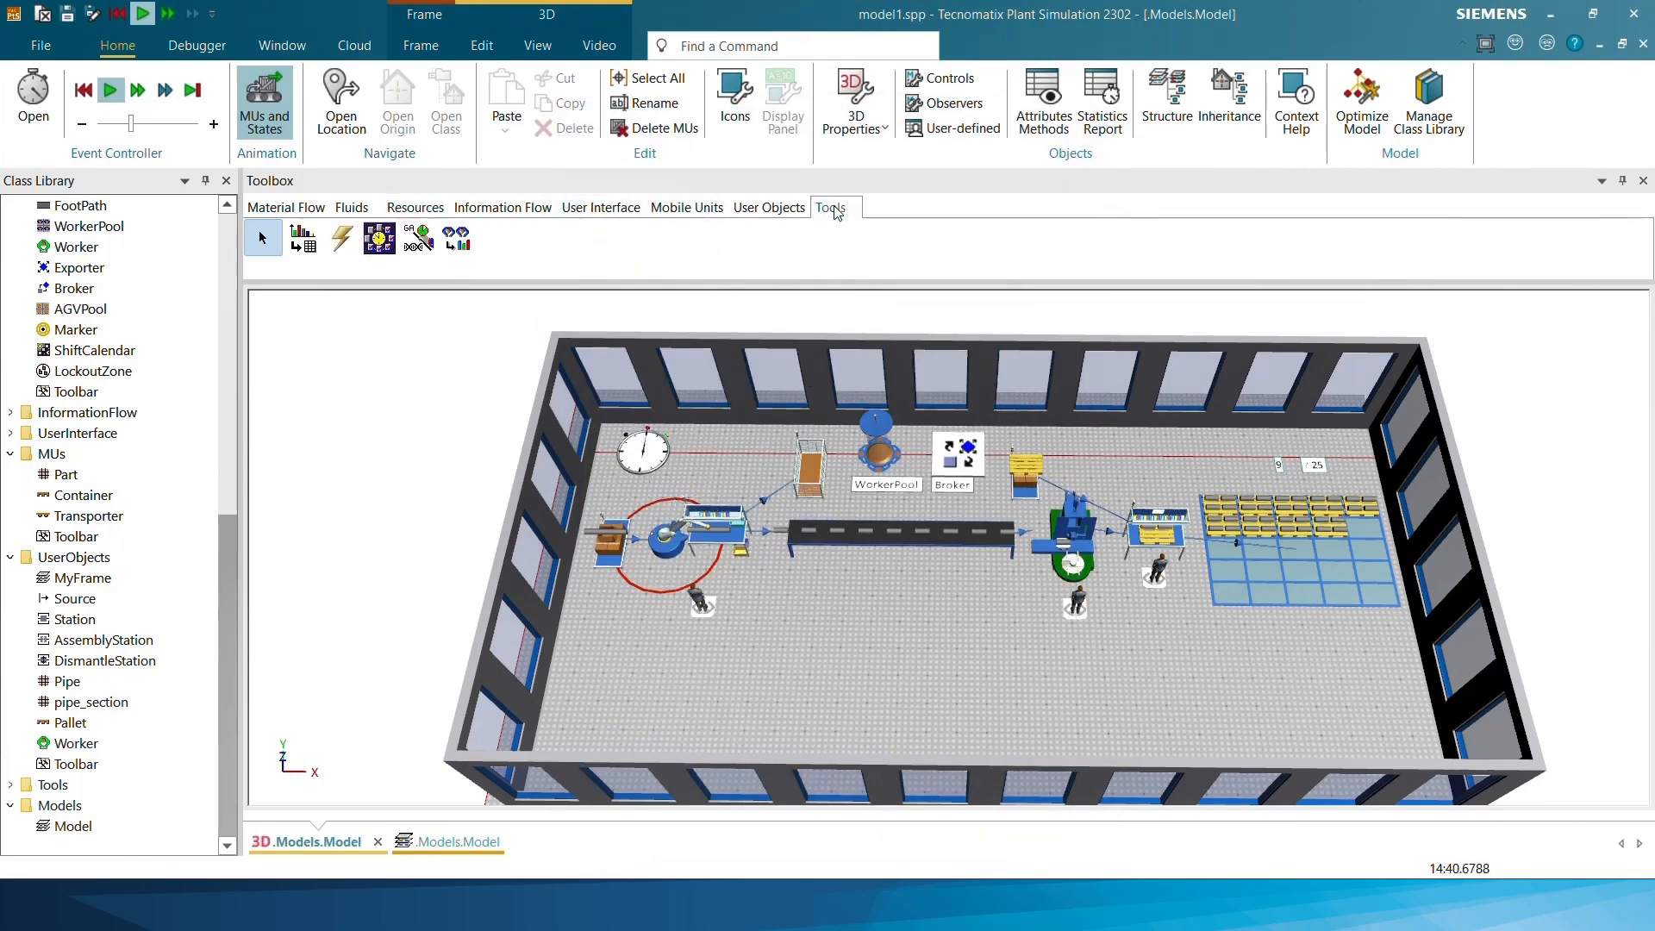
click(456, 237)
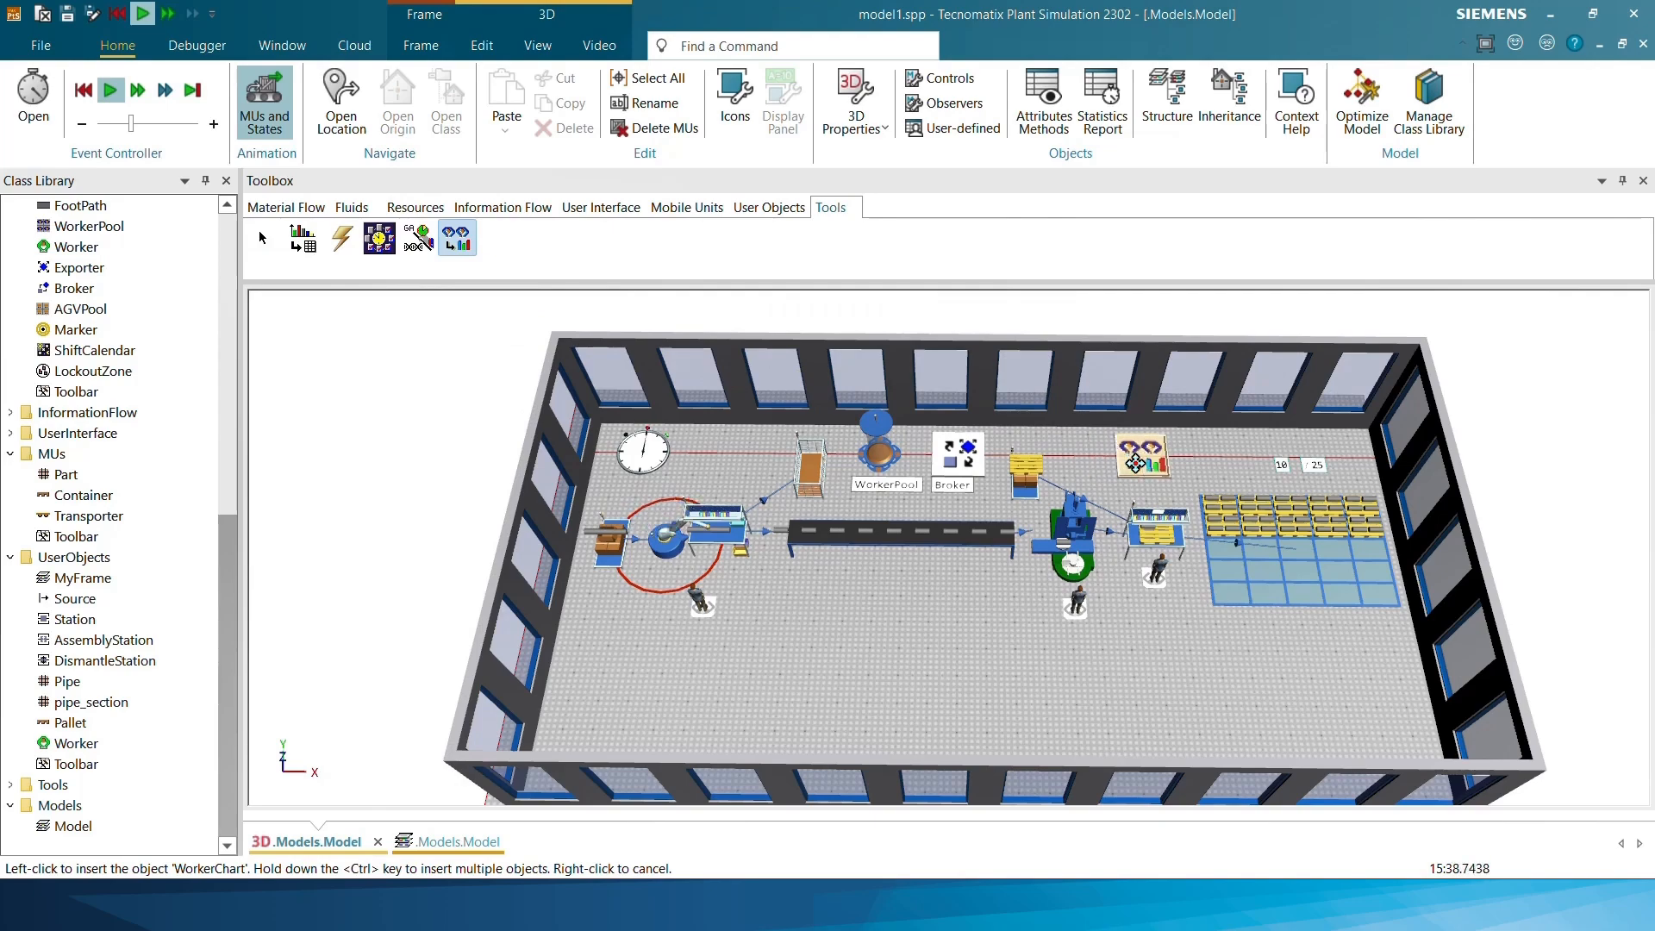
click(1129, 461)
scroll(1041, 483, up, 2)
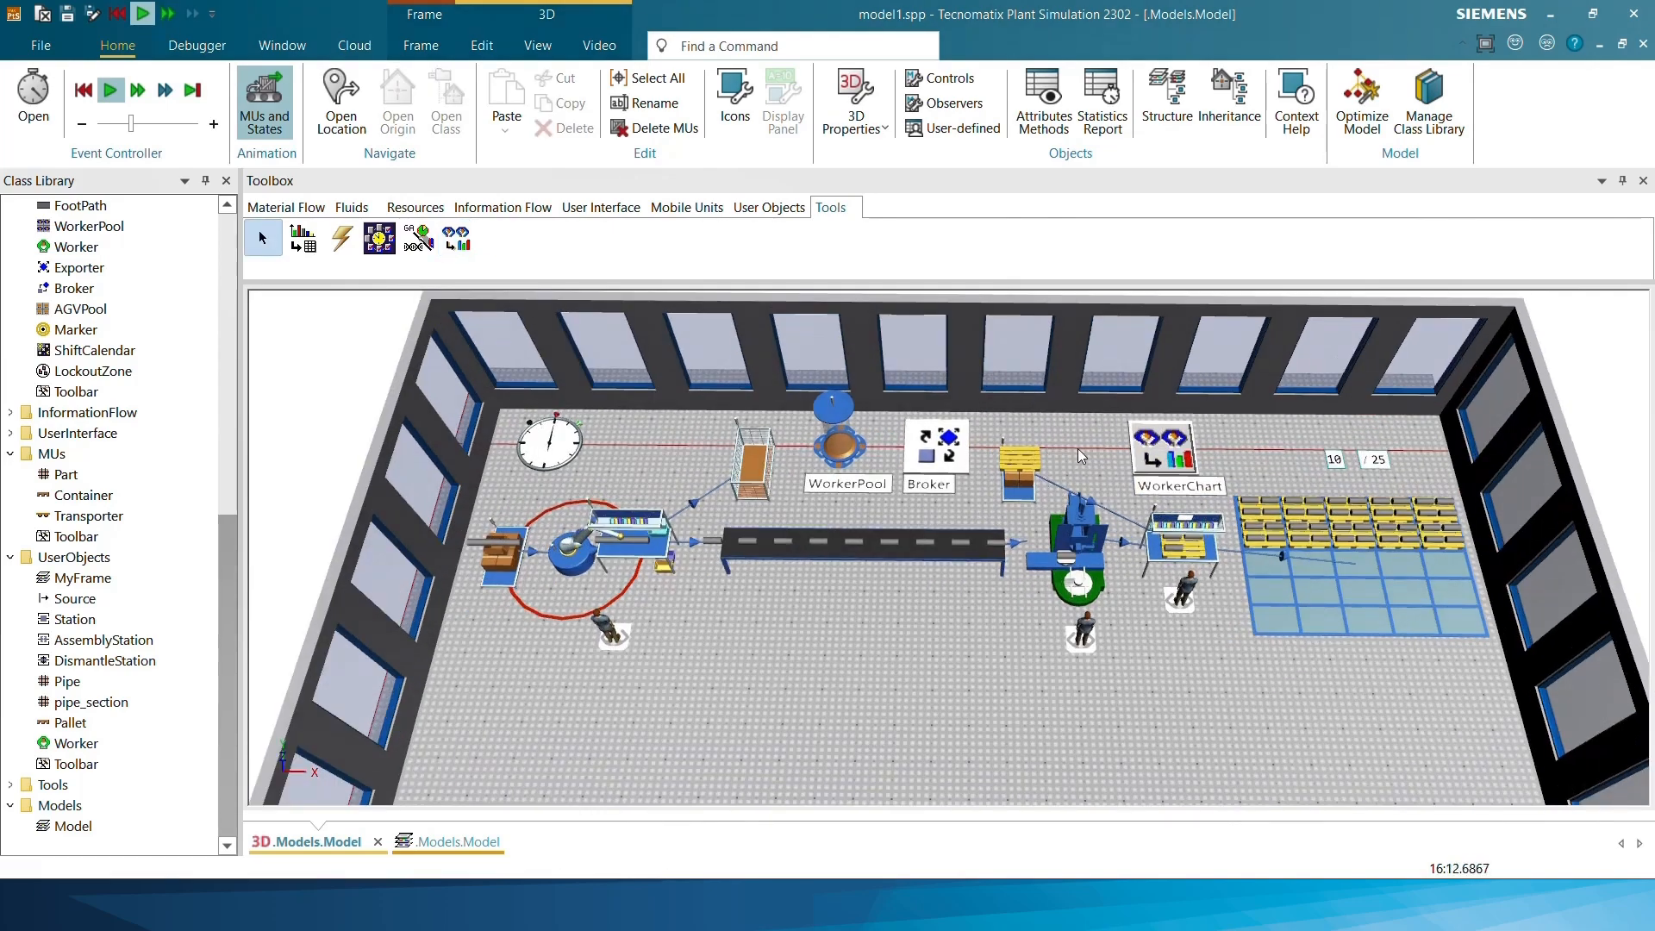
Try to assign the WorkerPool to the WorkerChart while the simulation is running
click(835, 438)
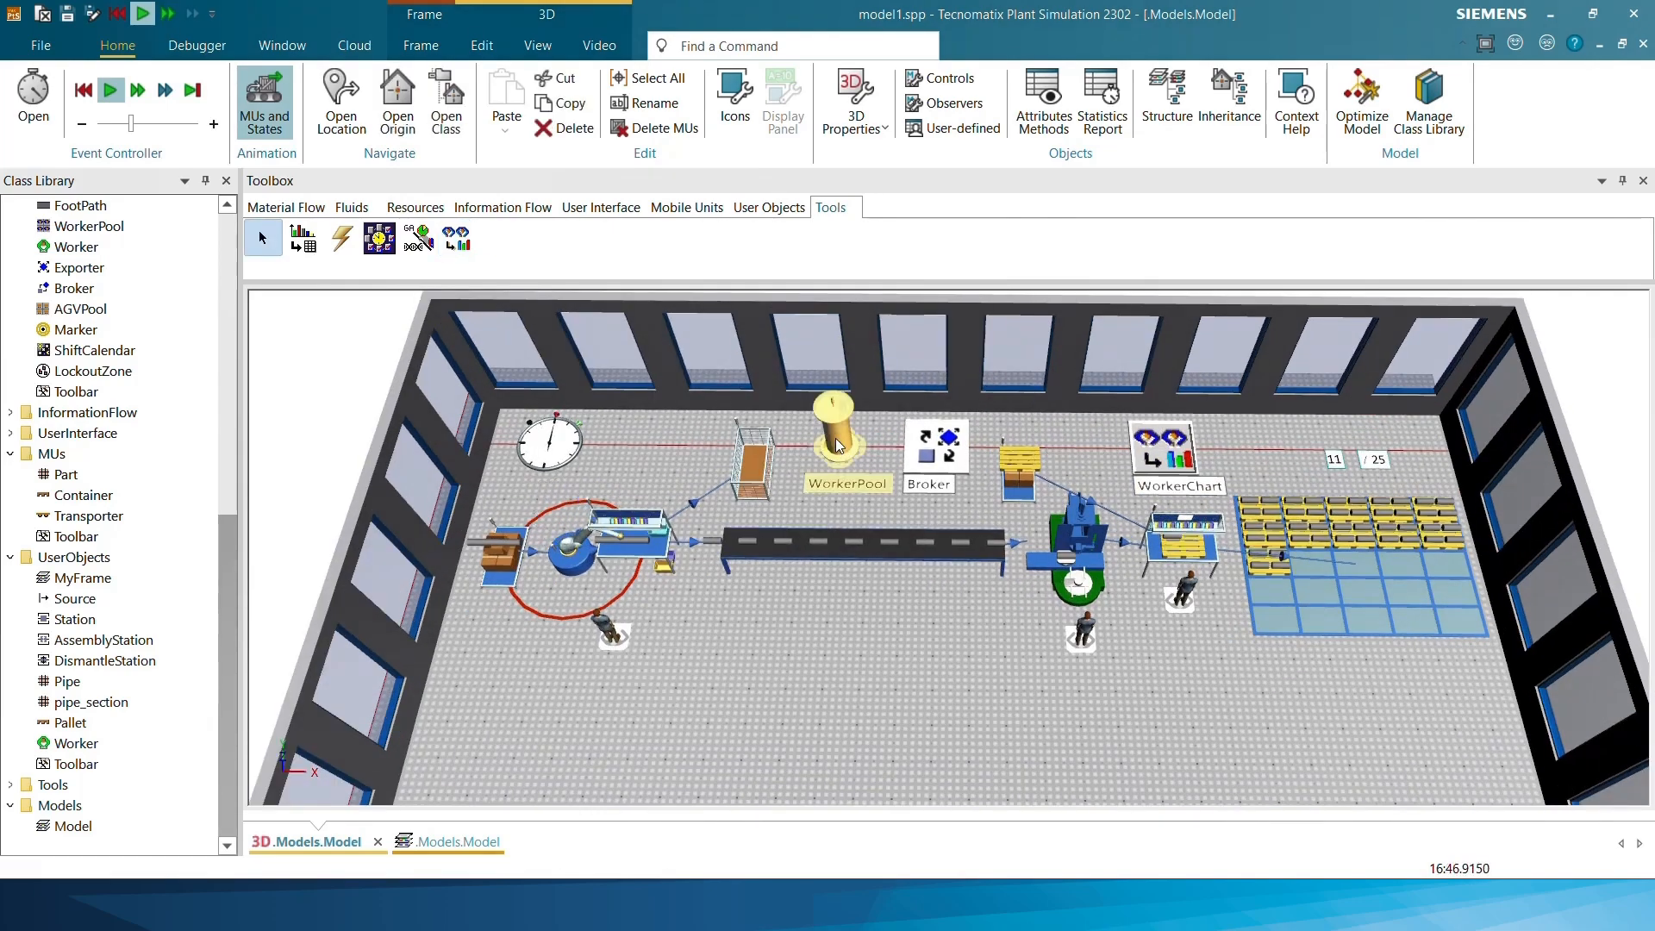
drag(843, 447, 1154, 455)
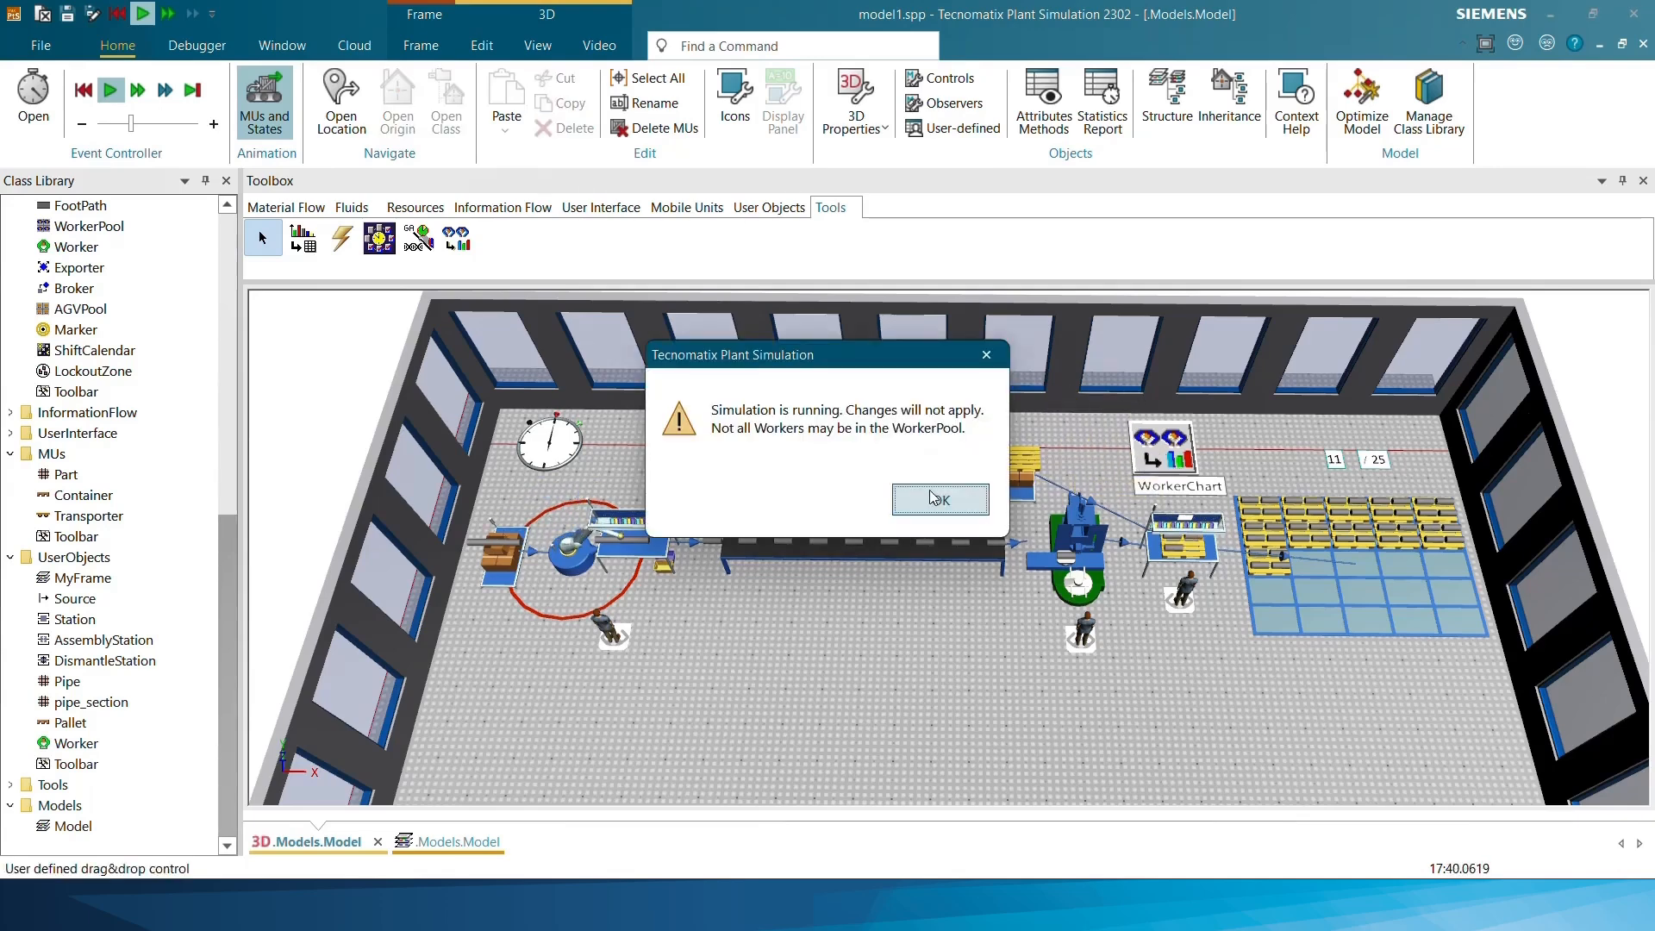
click(939, 500)
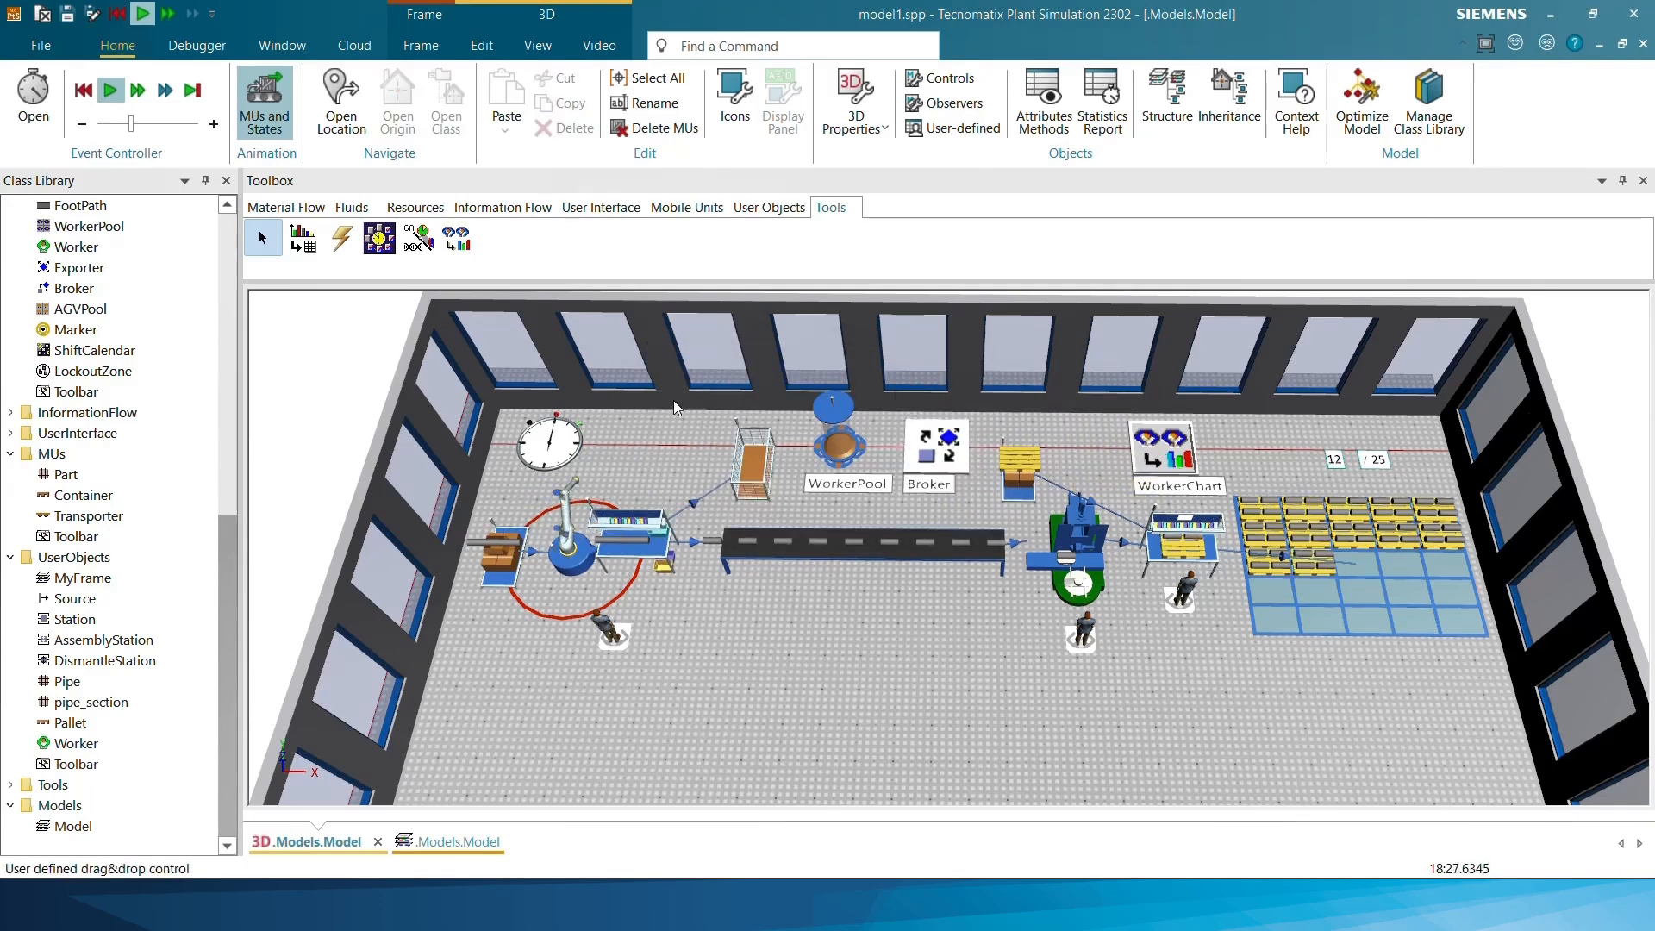
Reset the simulation and assign the WorkerPool to the WorkerChart with workers grouped by Individuals
click(82, 91)
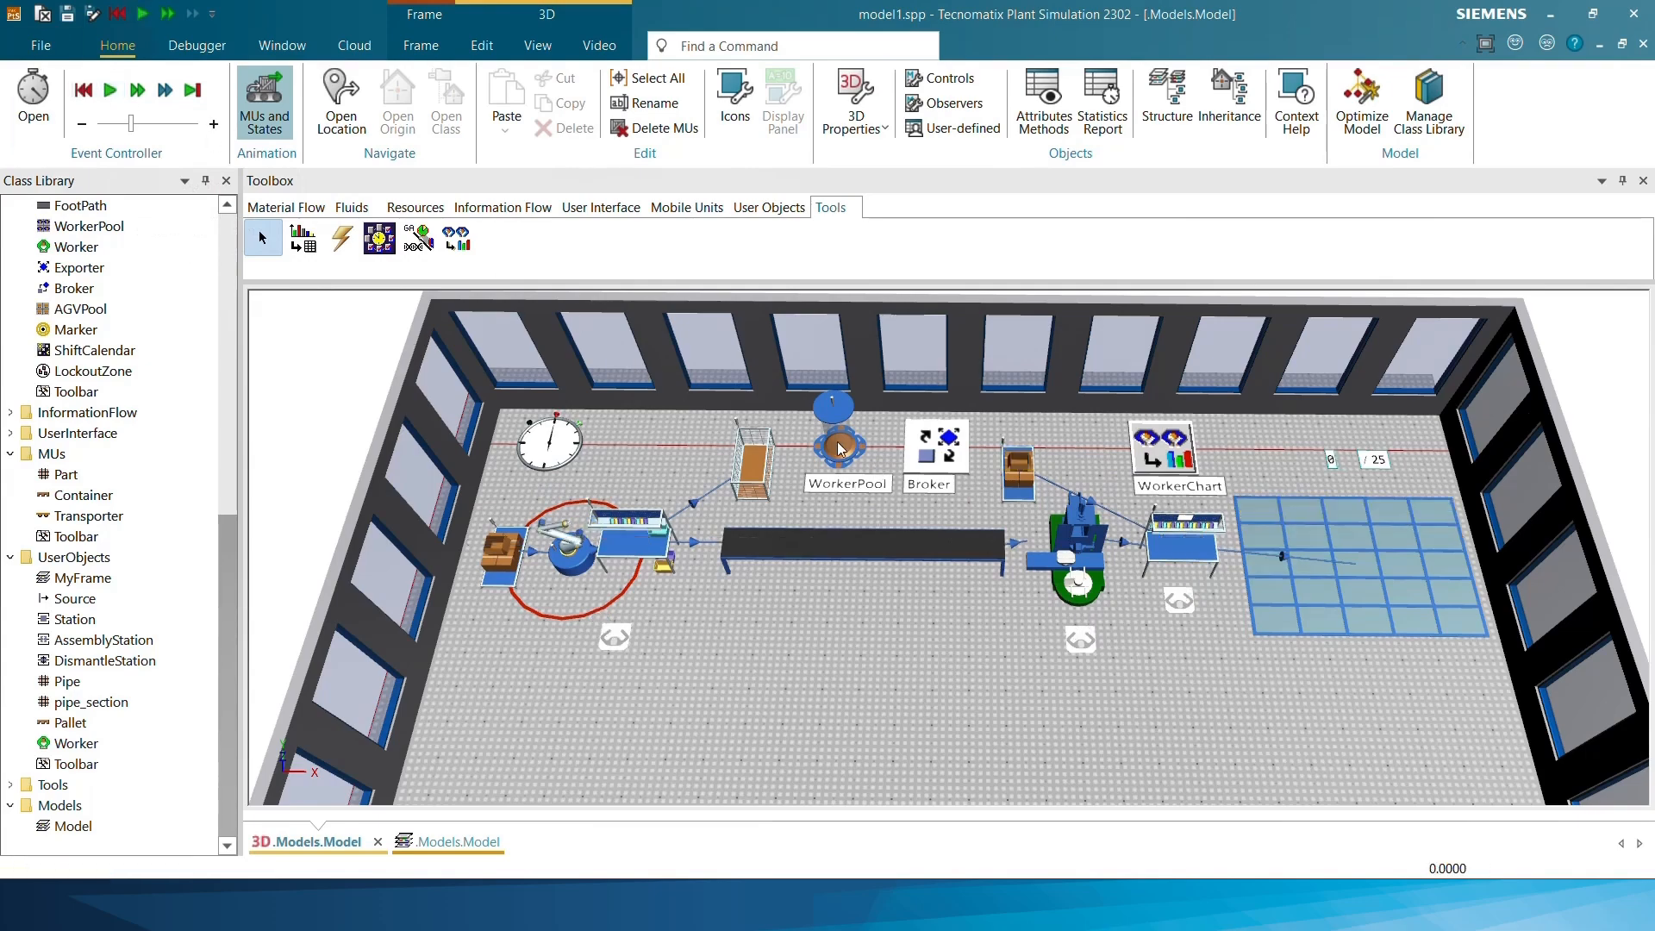
drag(833, 446, 1168, 461)
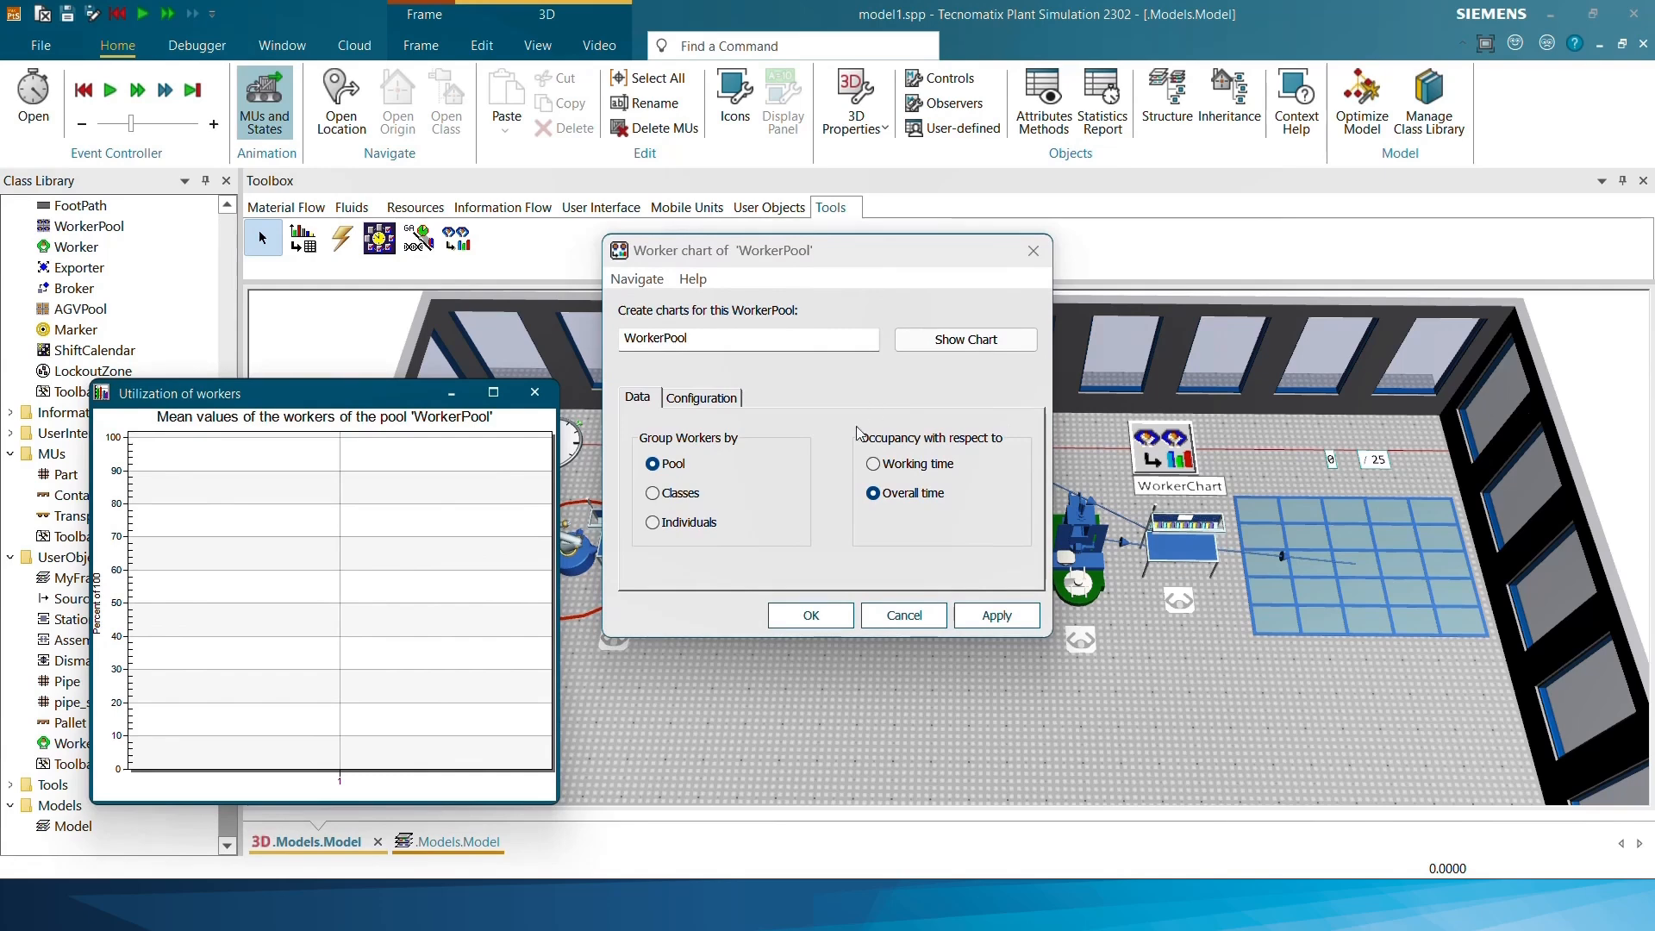
click(691, 528)
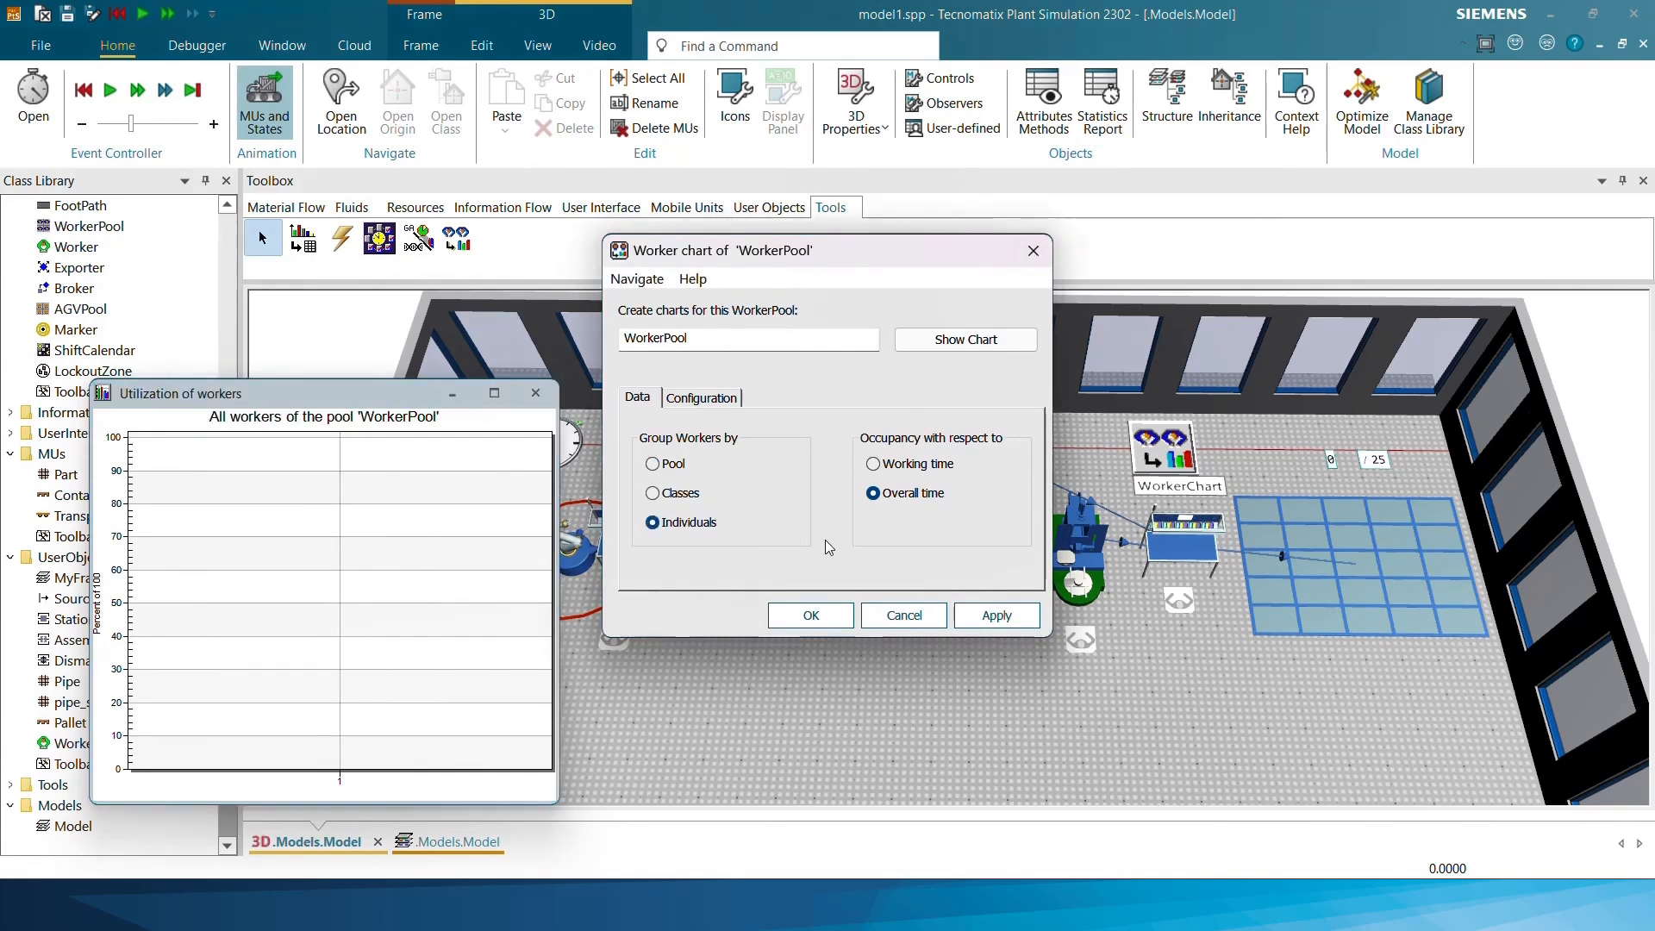
click(803, 617)
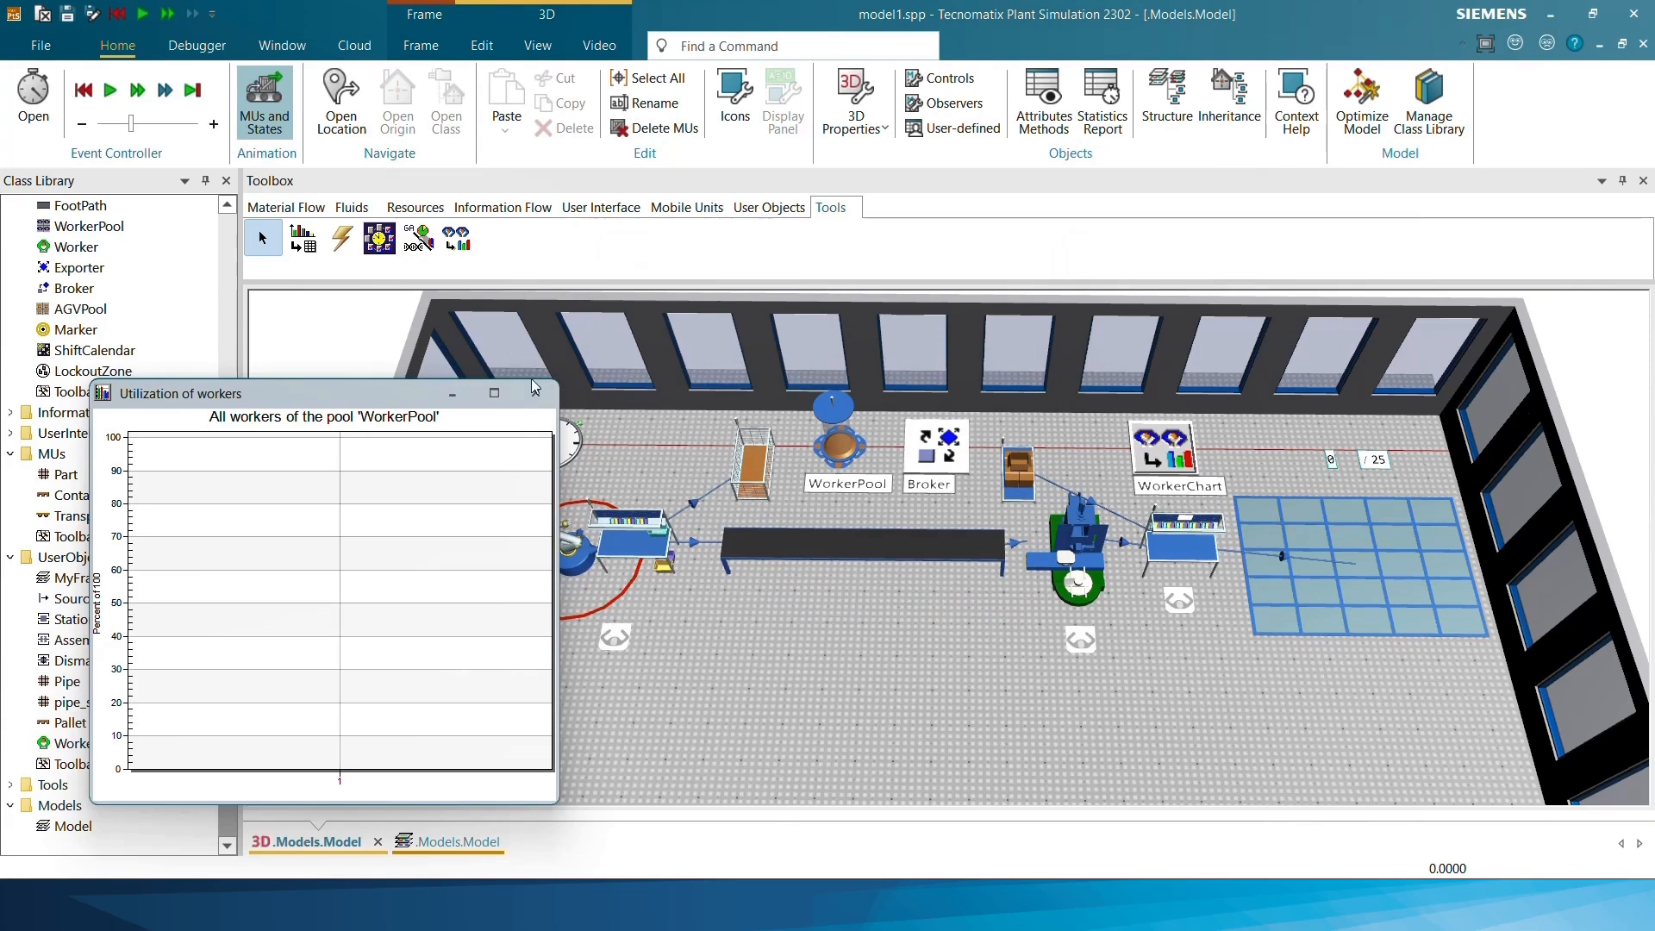
click(535, 393)
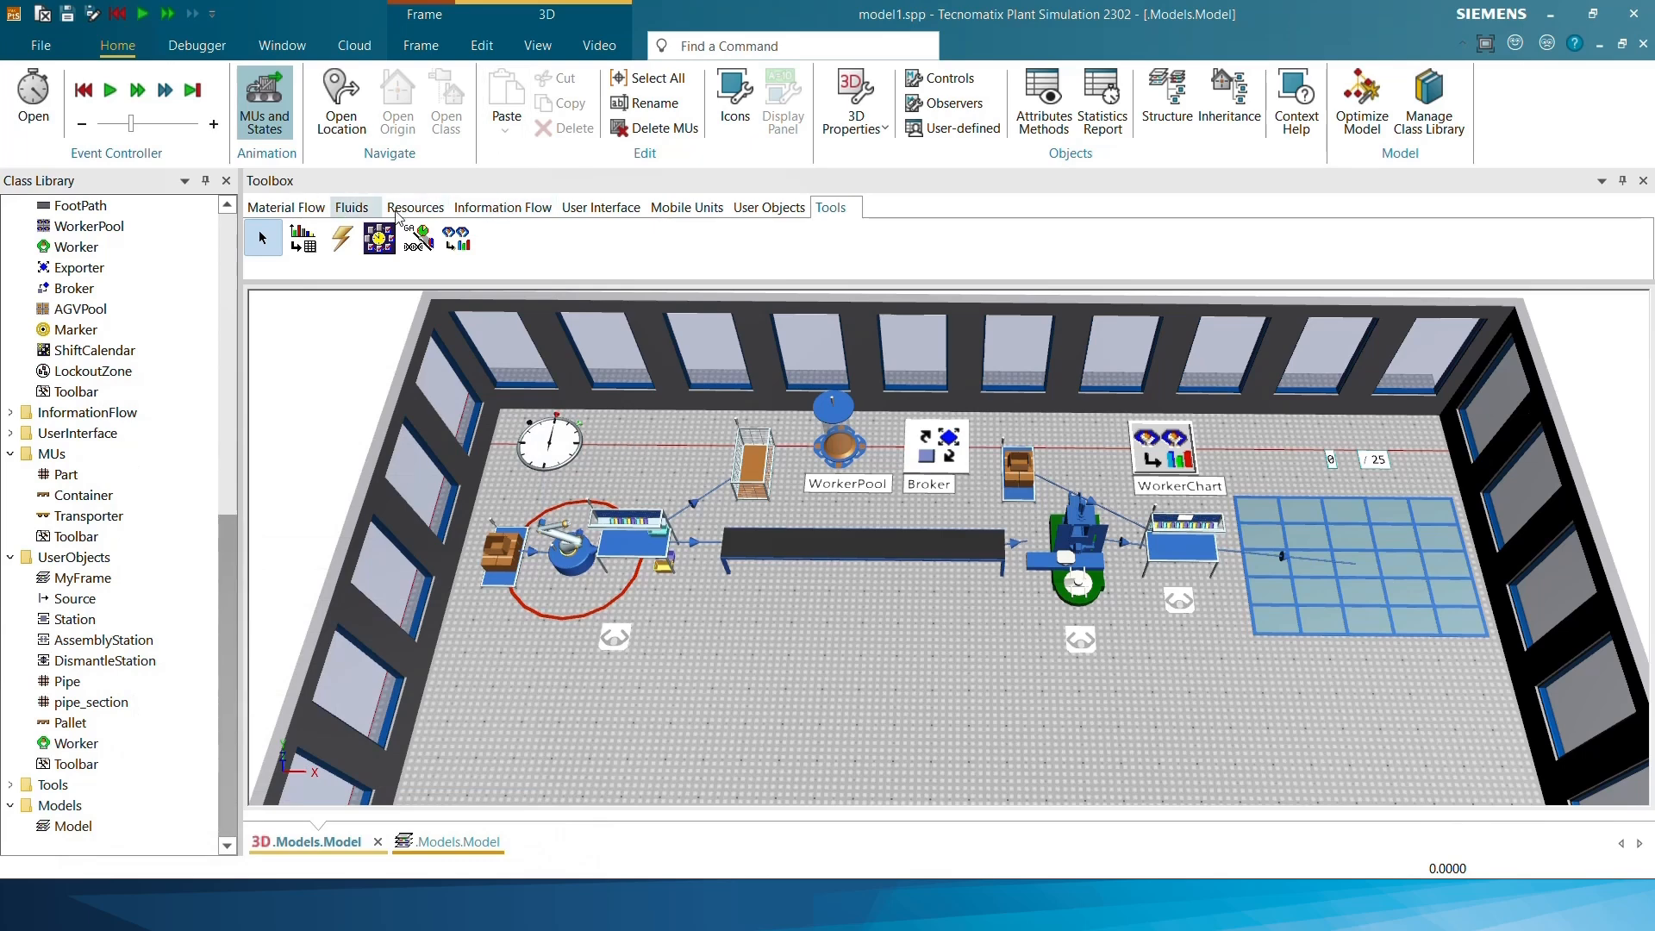
Insert a Chart object on the floor in front of the conveyor and add the WorkerPool to its channels
click(503, 208)
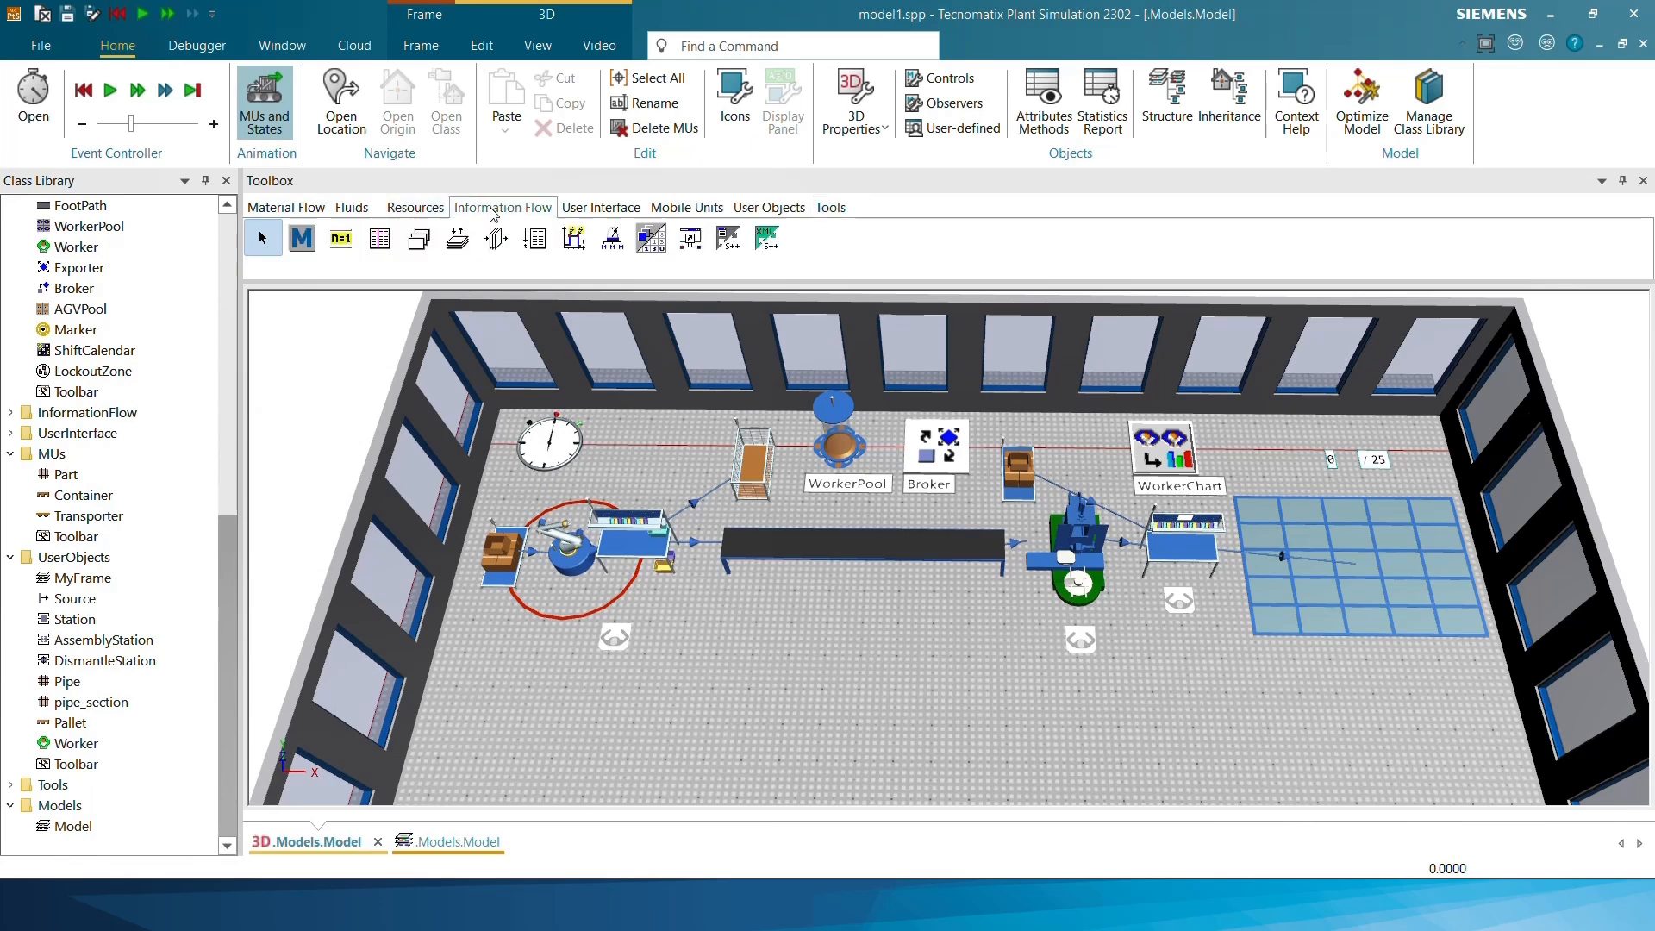
click(580, 209)
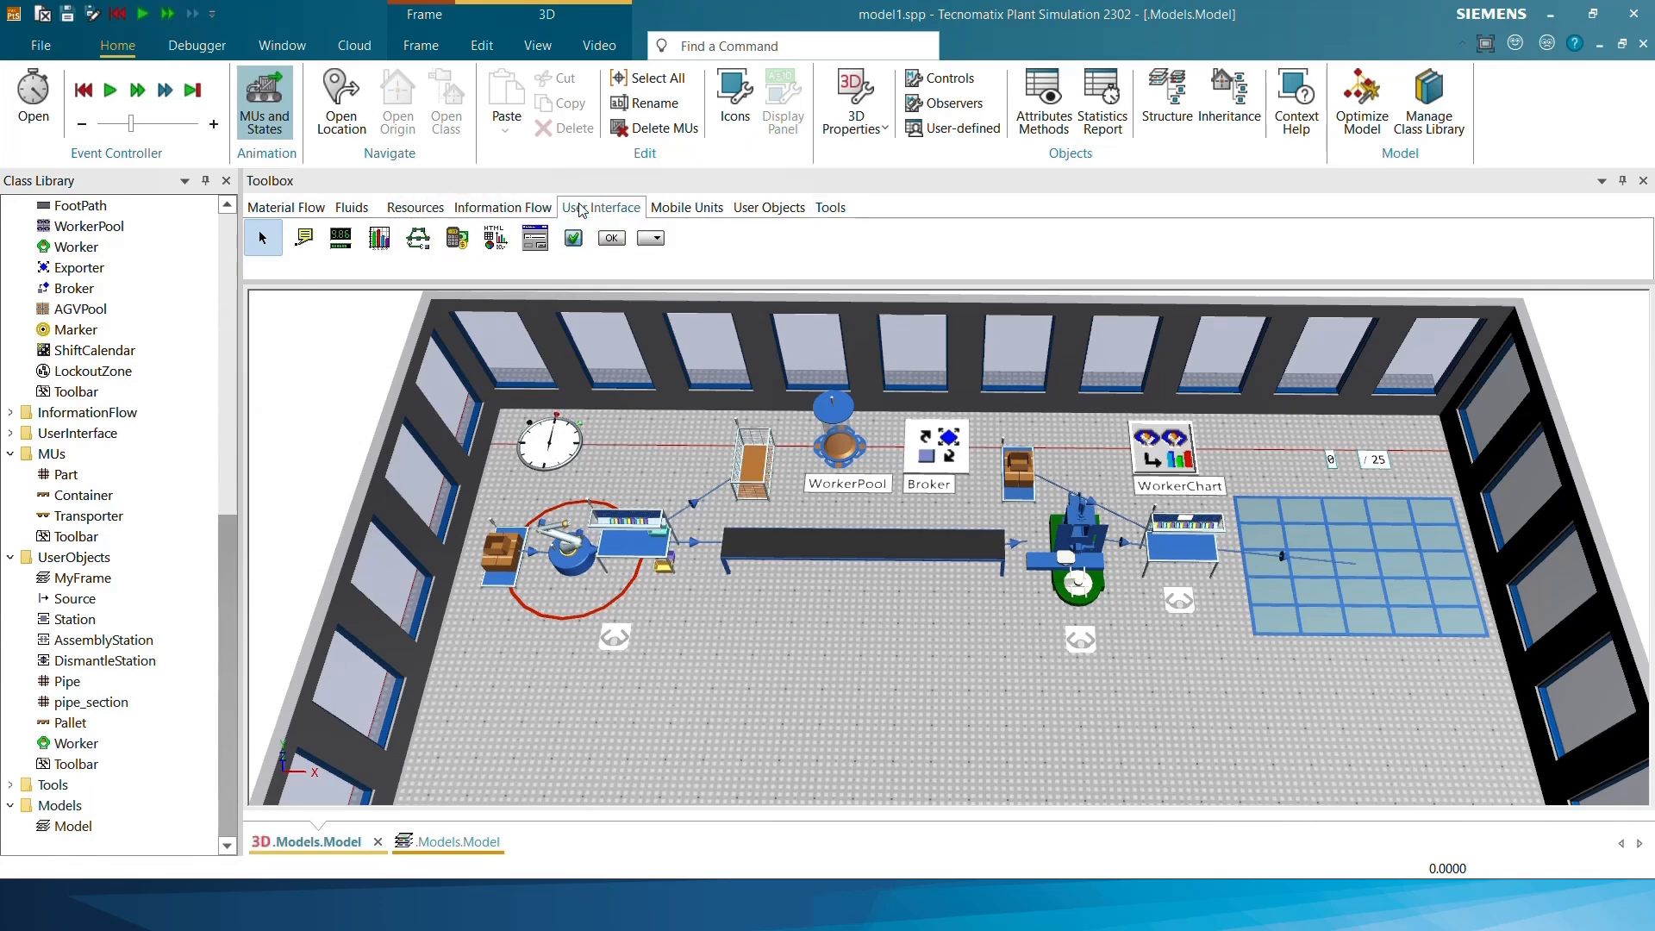
click(379, 238)
click(933, 659)
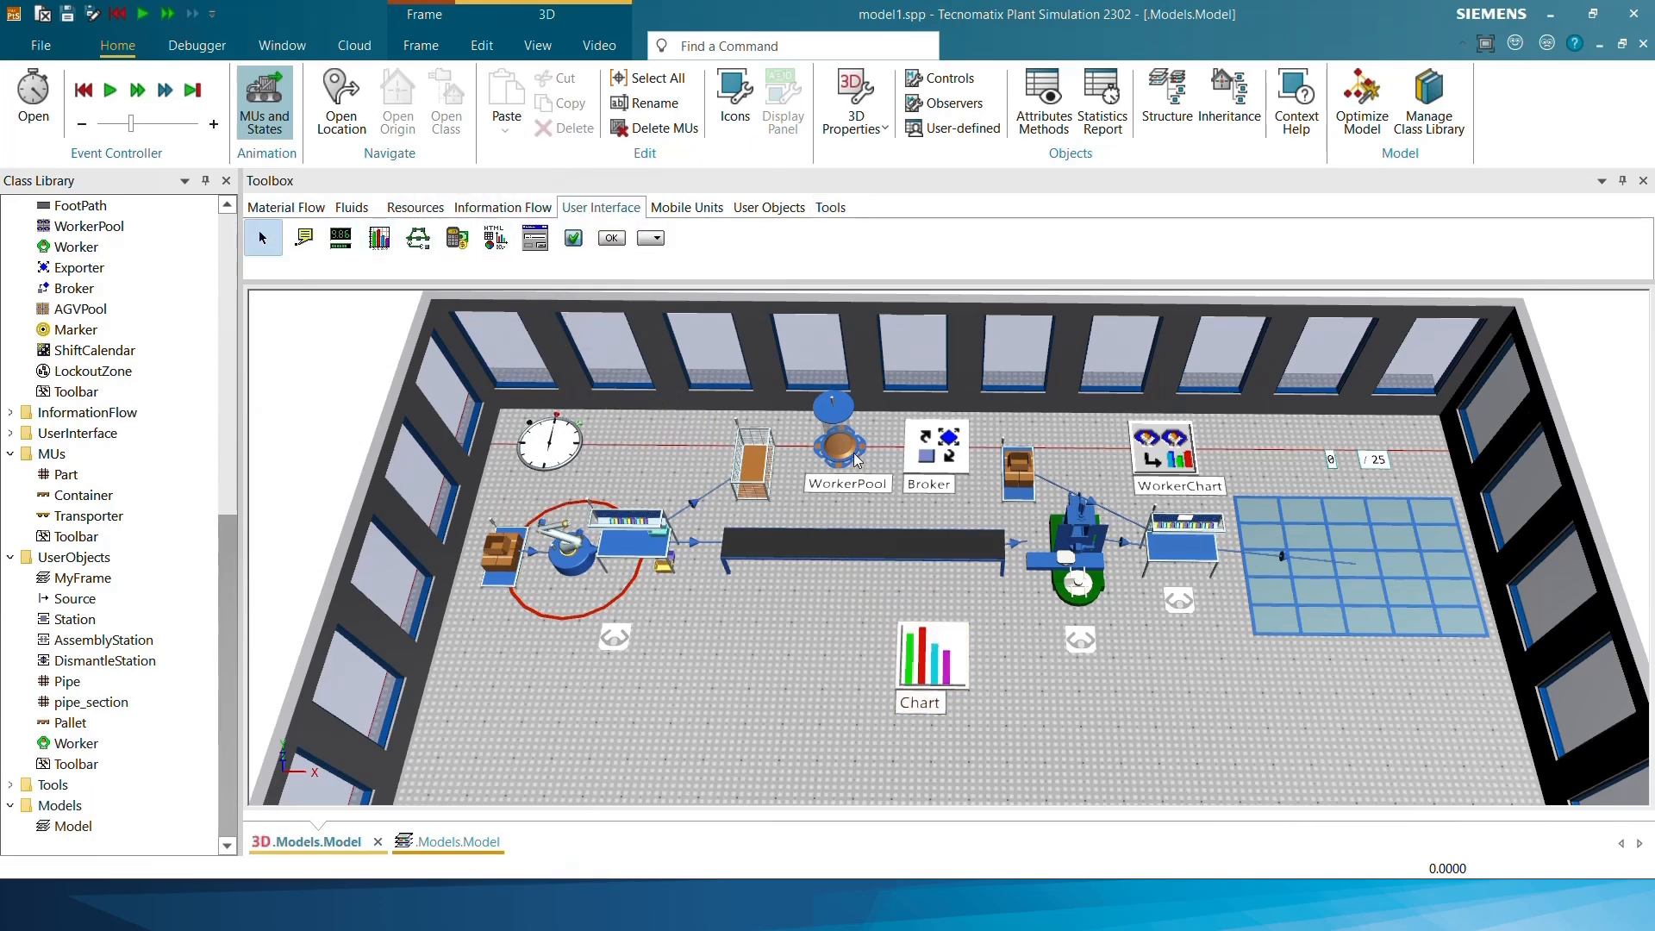
drag(856, 460, 948, 662)
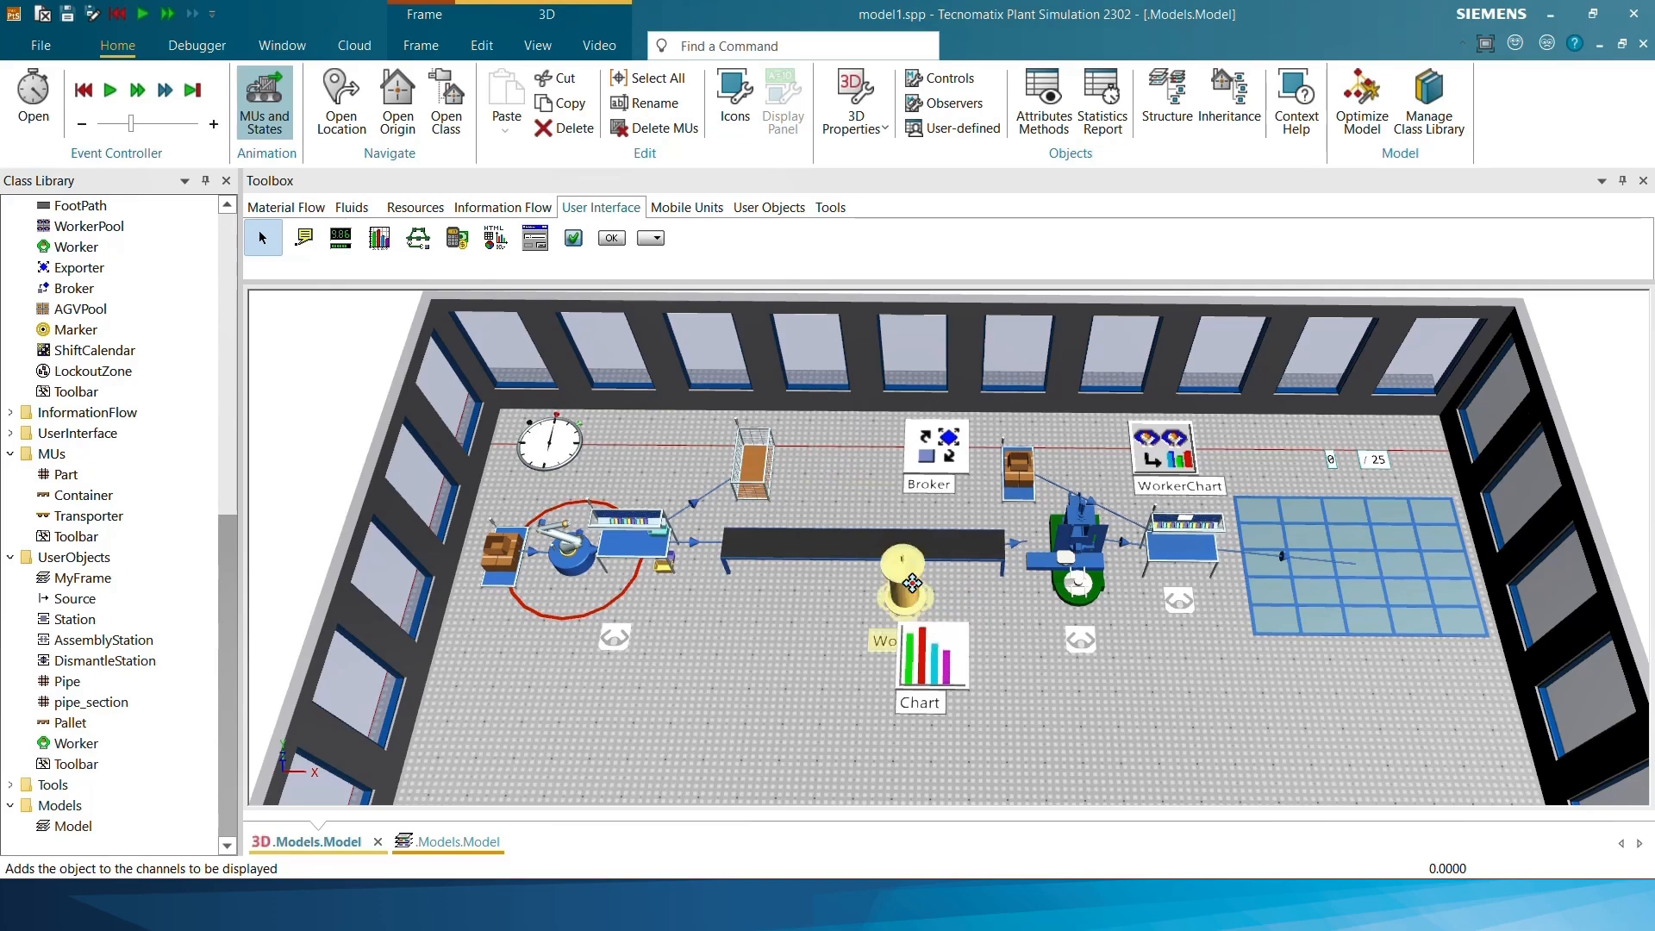
click(843, 660)
Delete the Chart object in front of the conveyor from the model
click(939, 662)
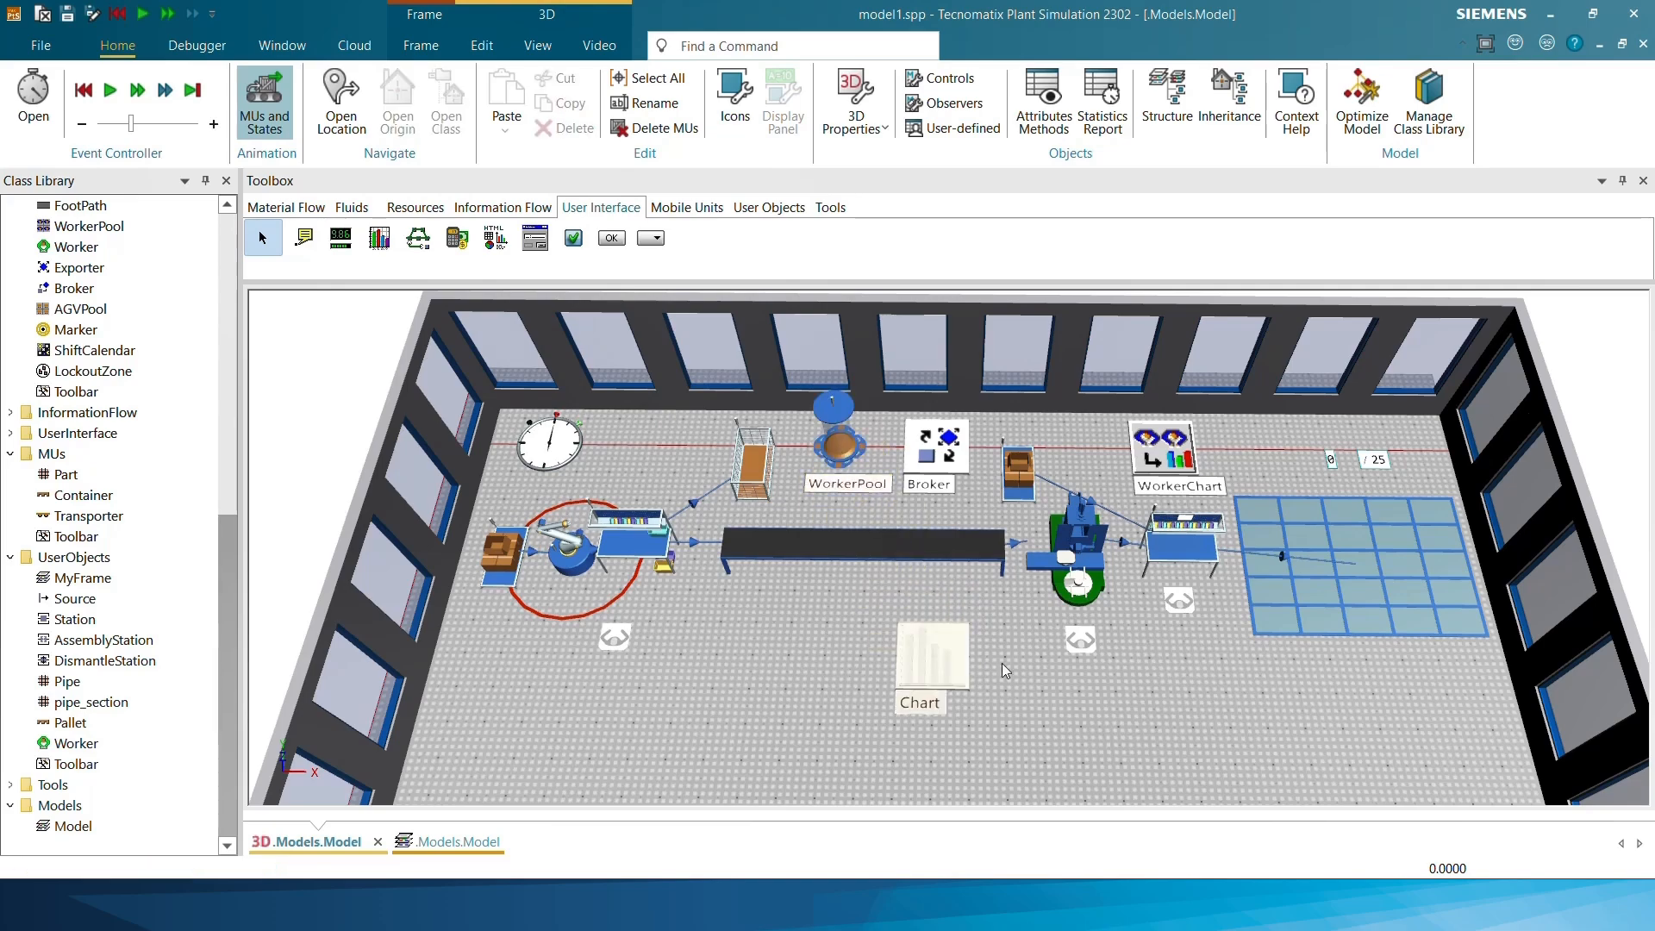
key(Delete)
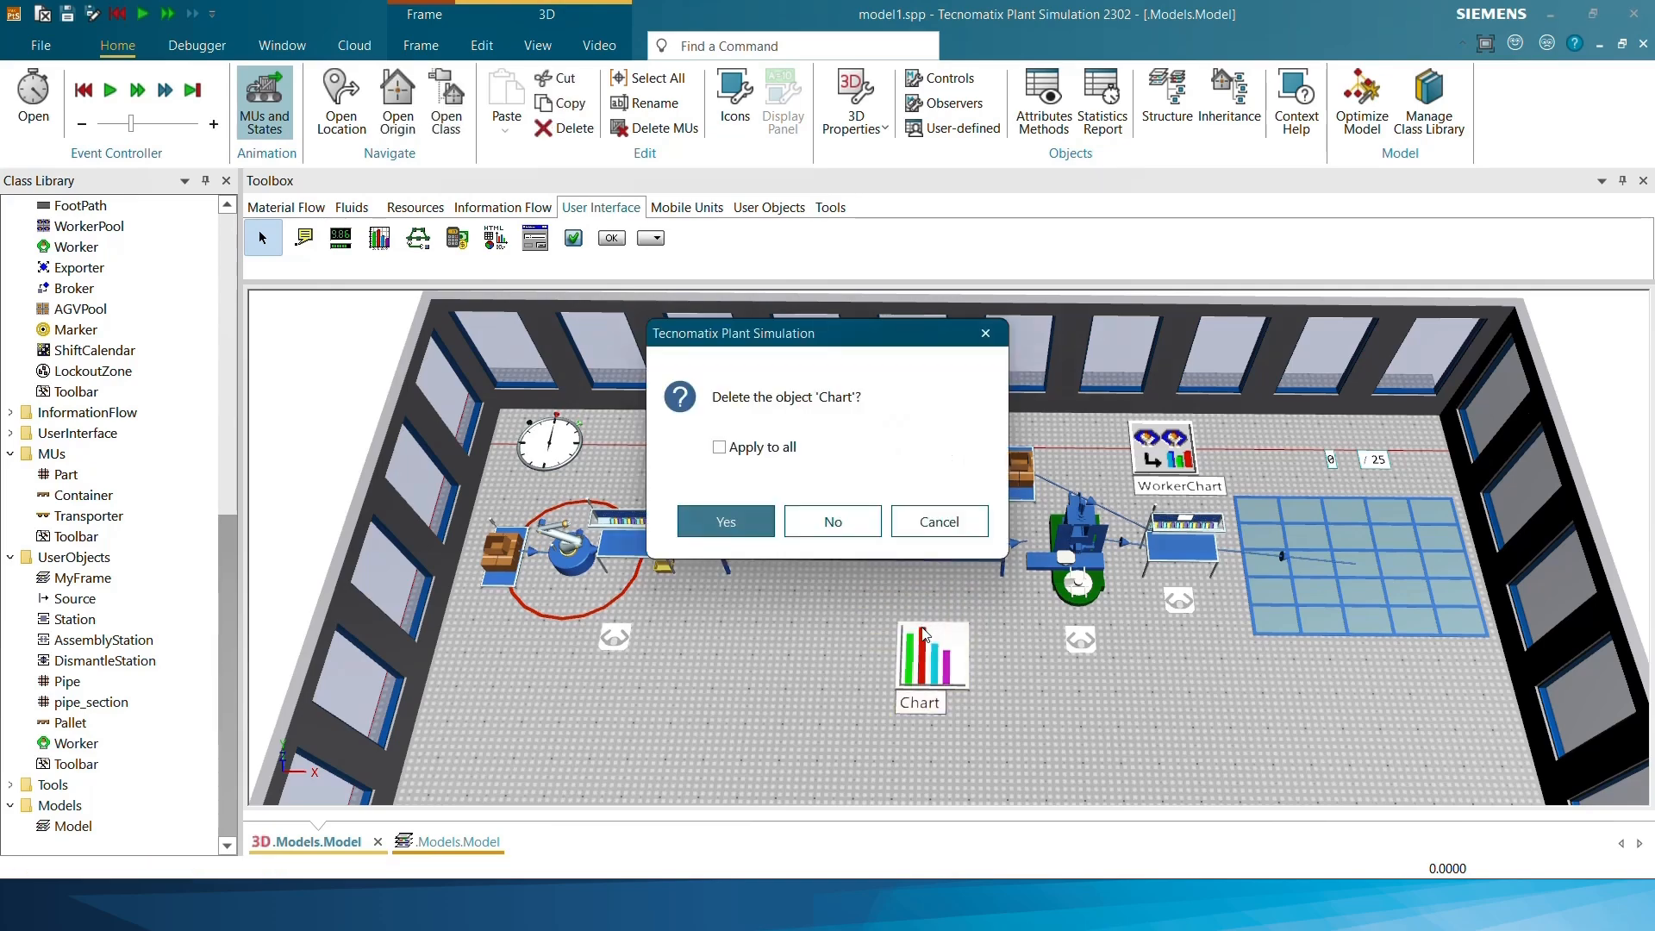
key(Return)
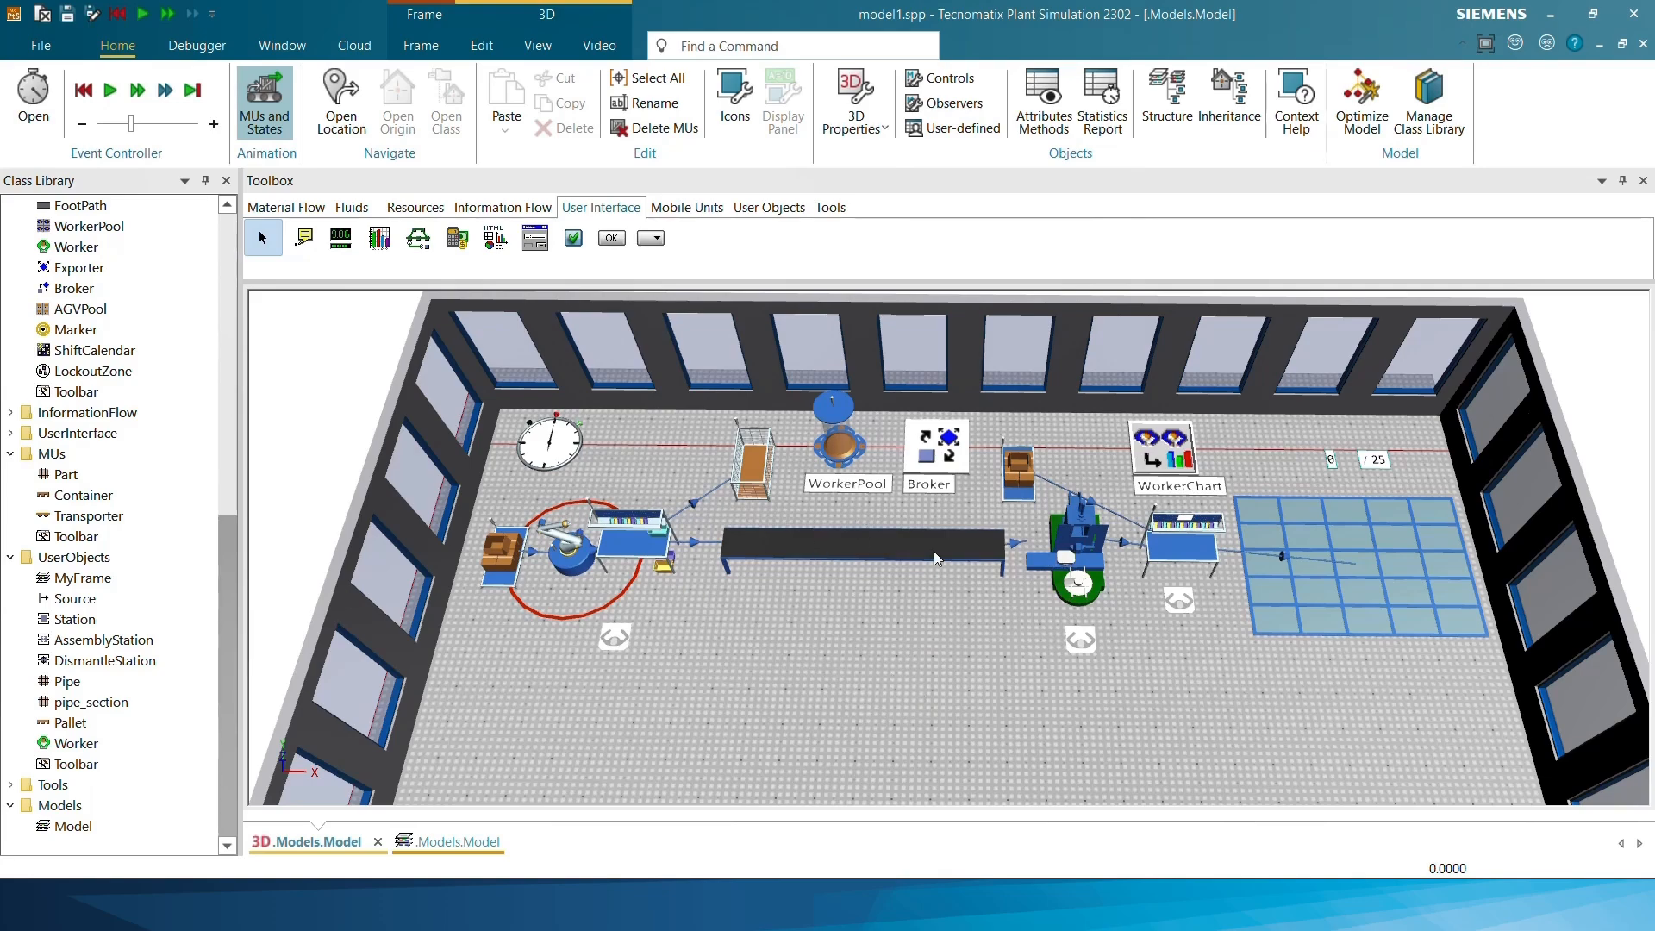
Start the simulation and raise its real-time factor to 160, finally to 10000
scroll(1099, 493, up, 5)
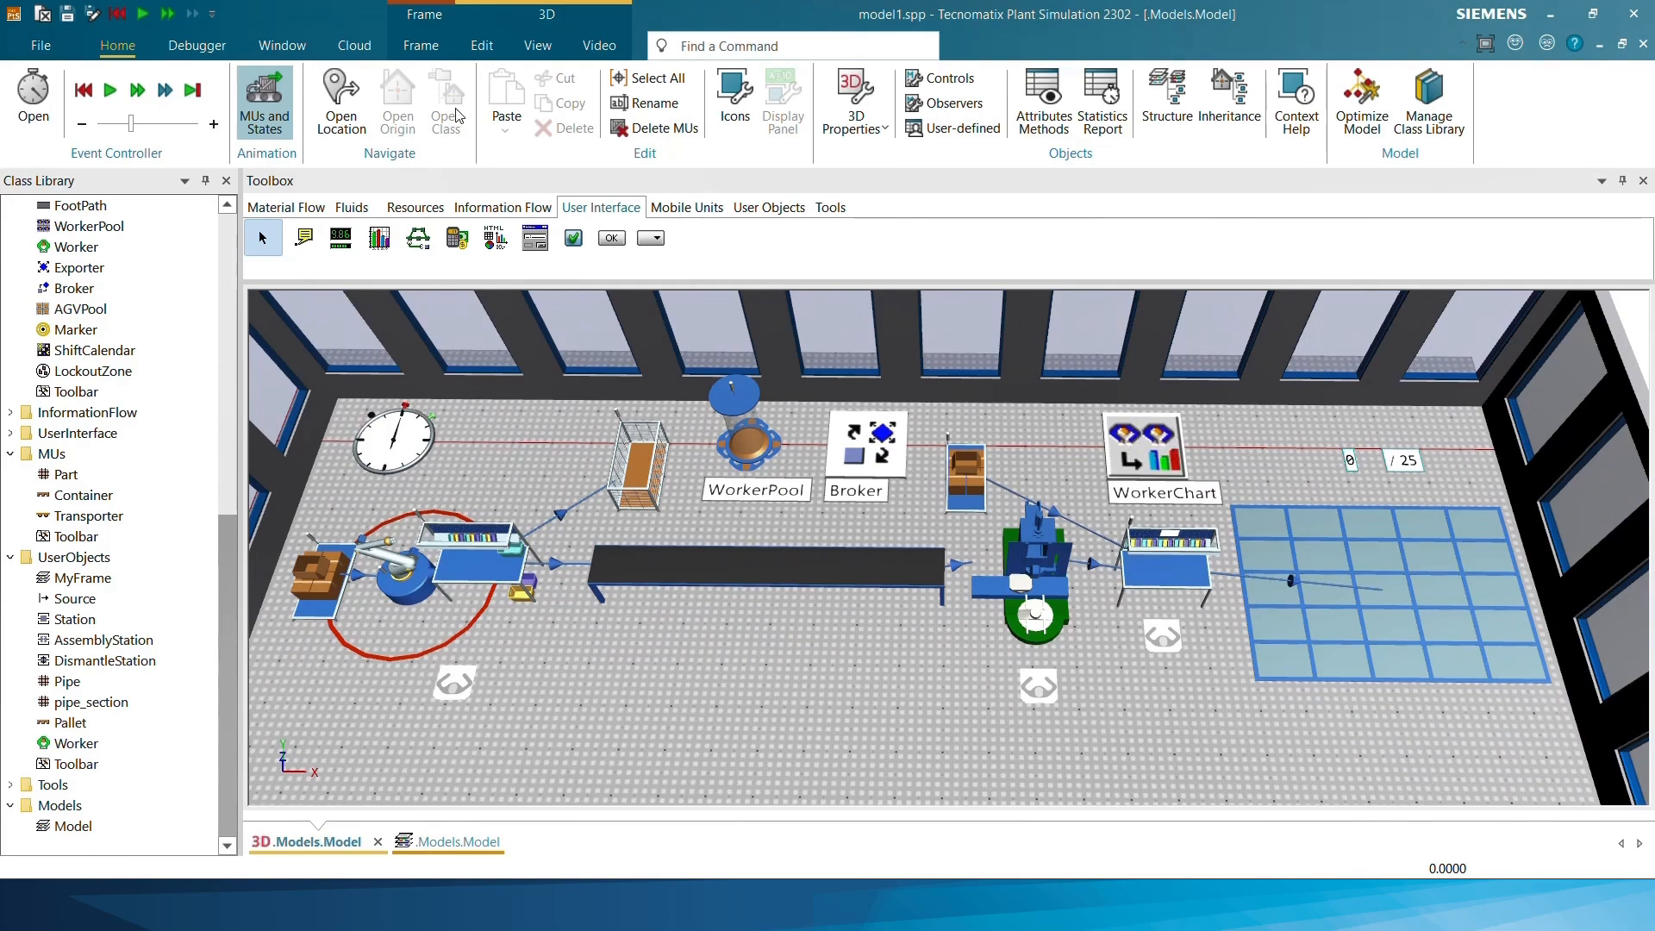
click(109, 90)
click(34, 95)
drag(524, 606, 585, 625)
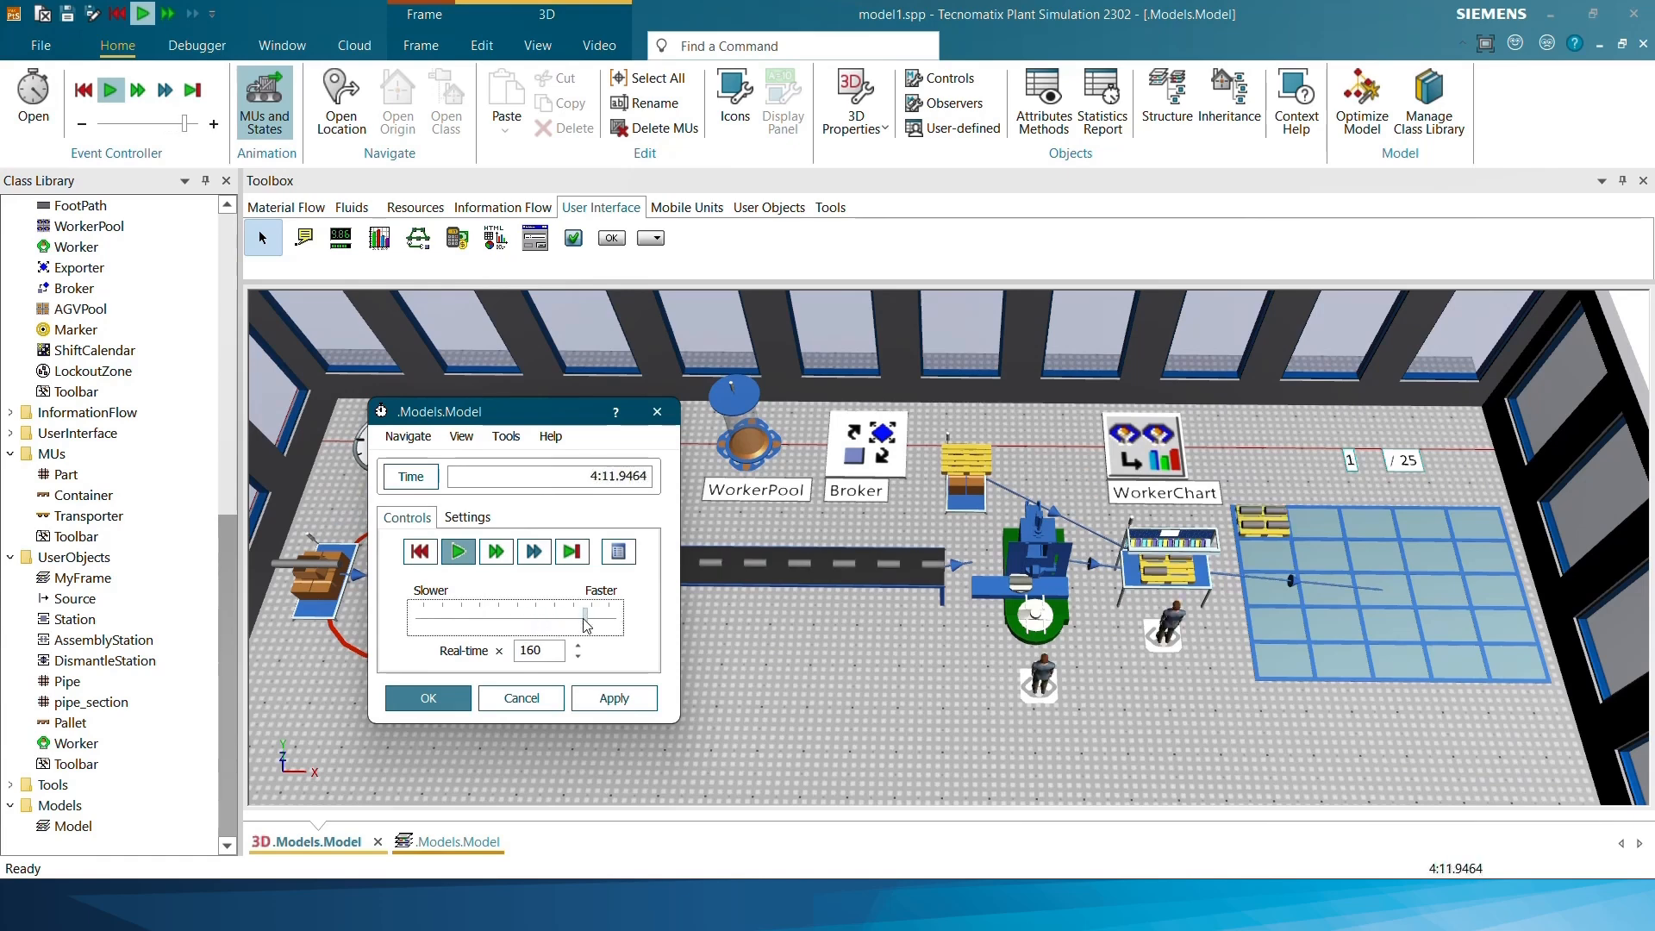
scroll(746, 649, down, 1)
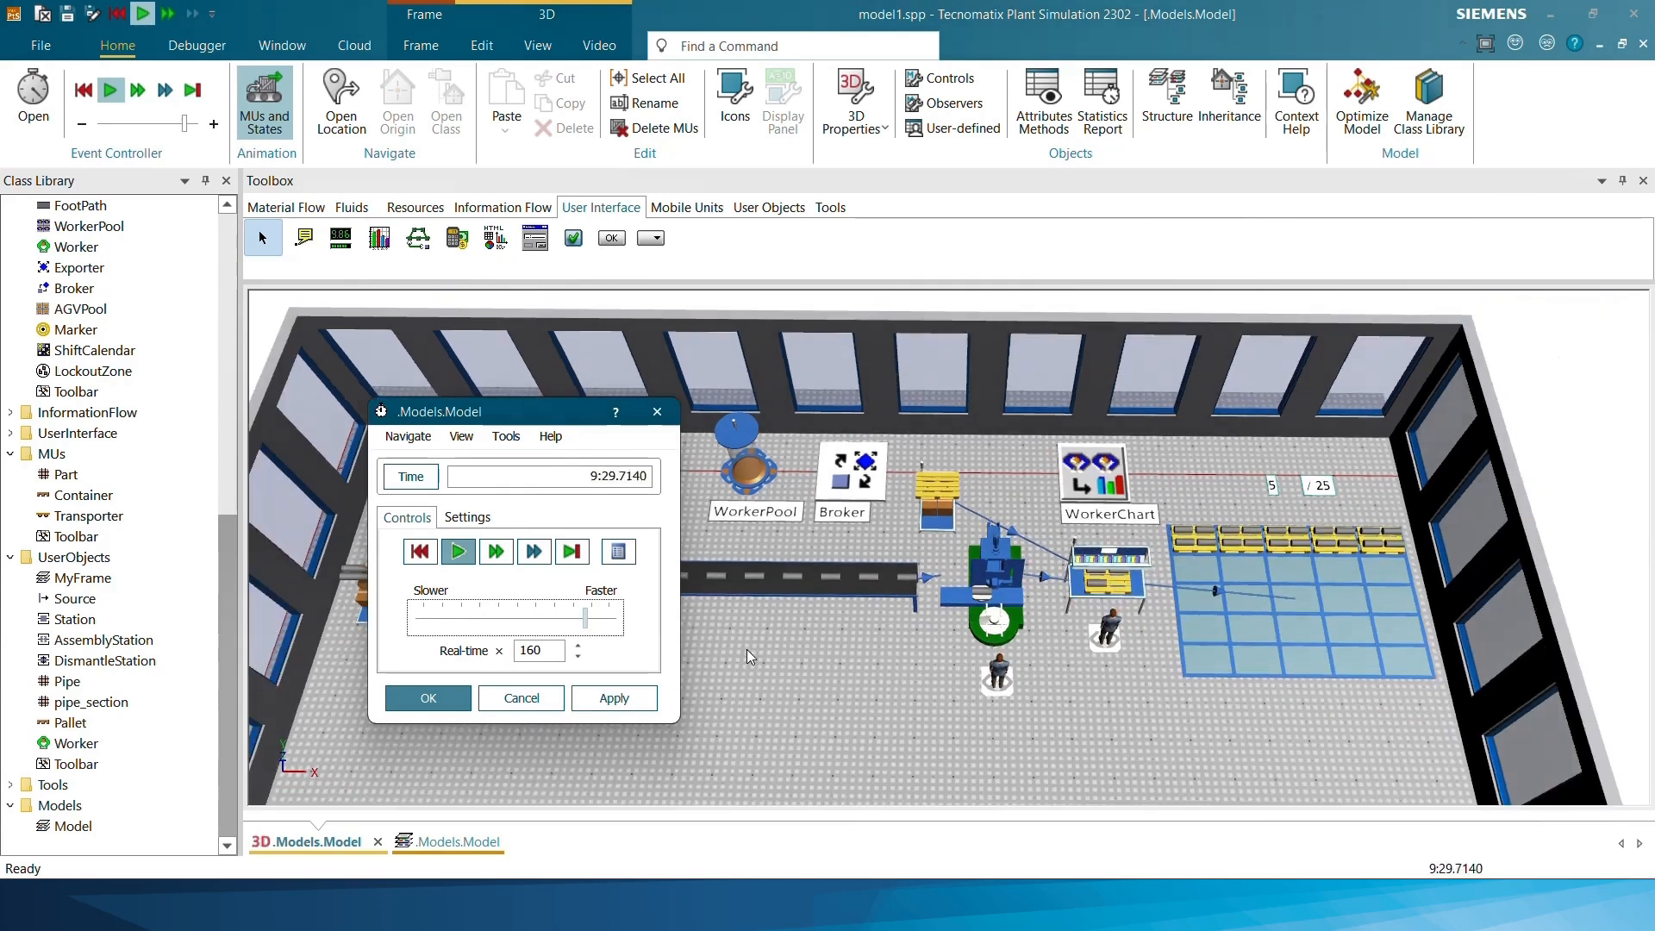
drag(587, 624, 619, 638)
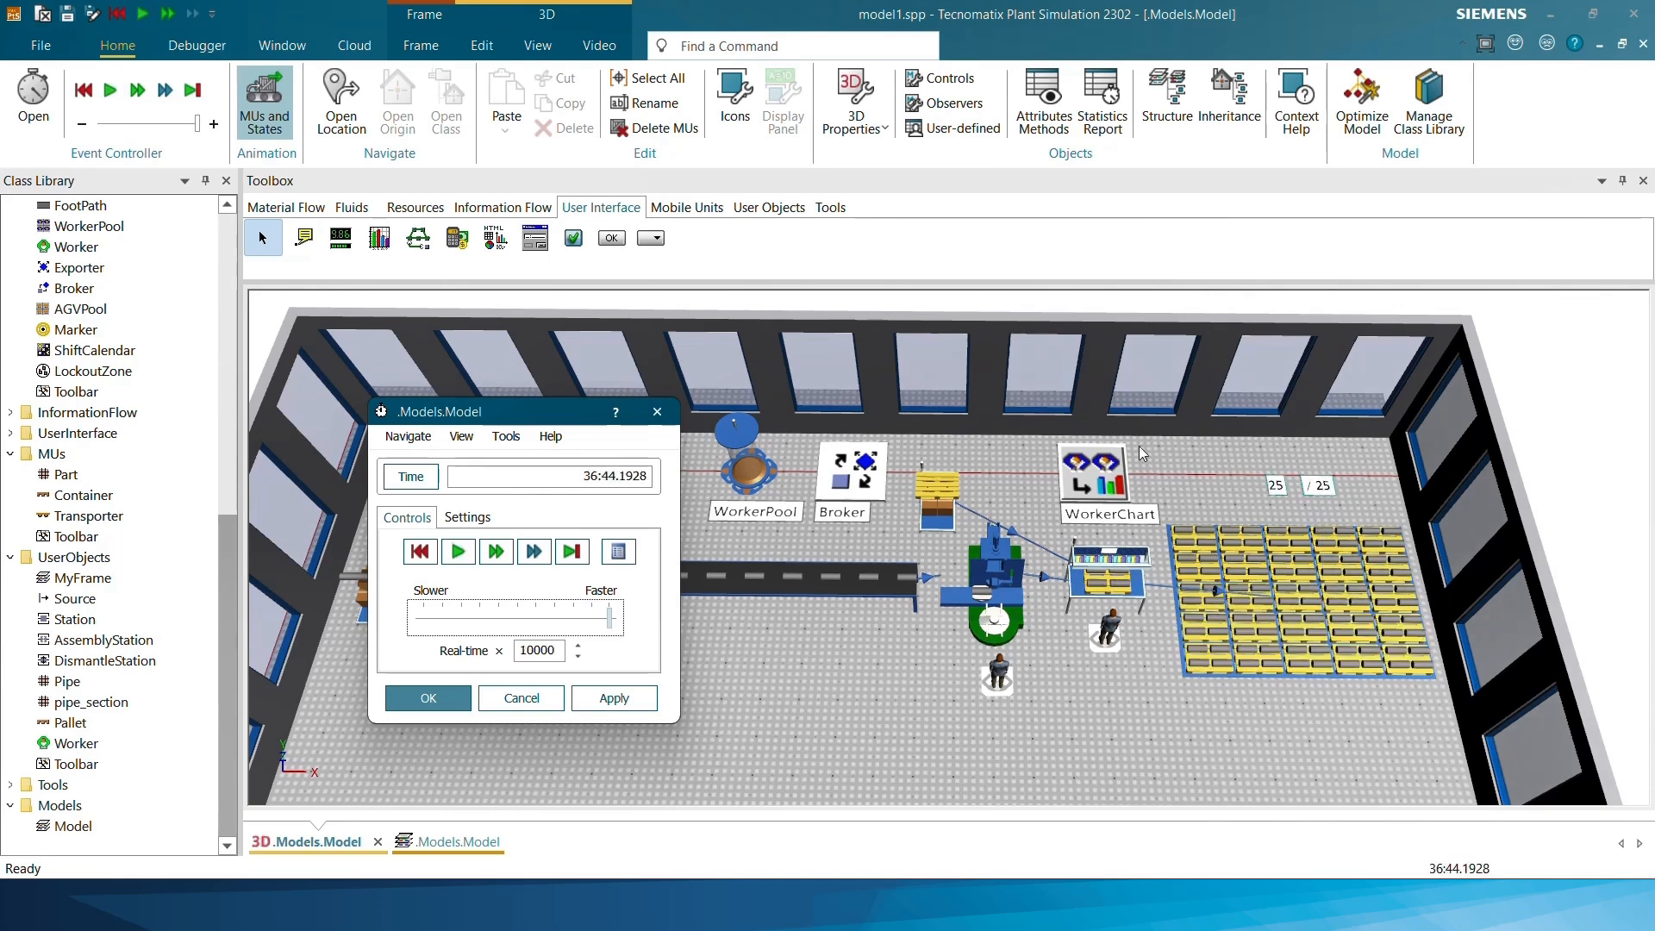
Display the WorkerChart's utilization of workers and enlarge the chart window to examine each worker's bar
click(1110, 456)
click(1155, 472)
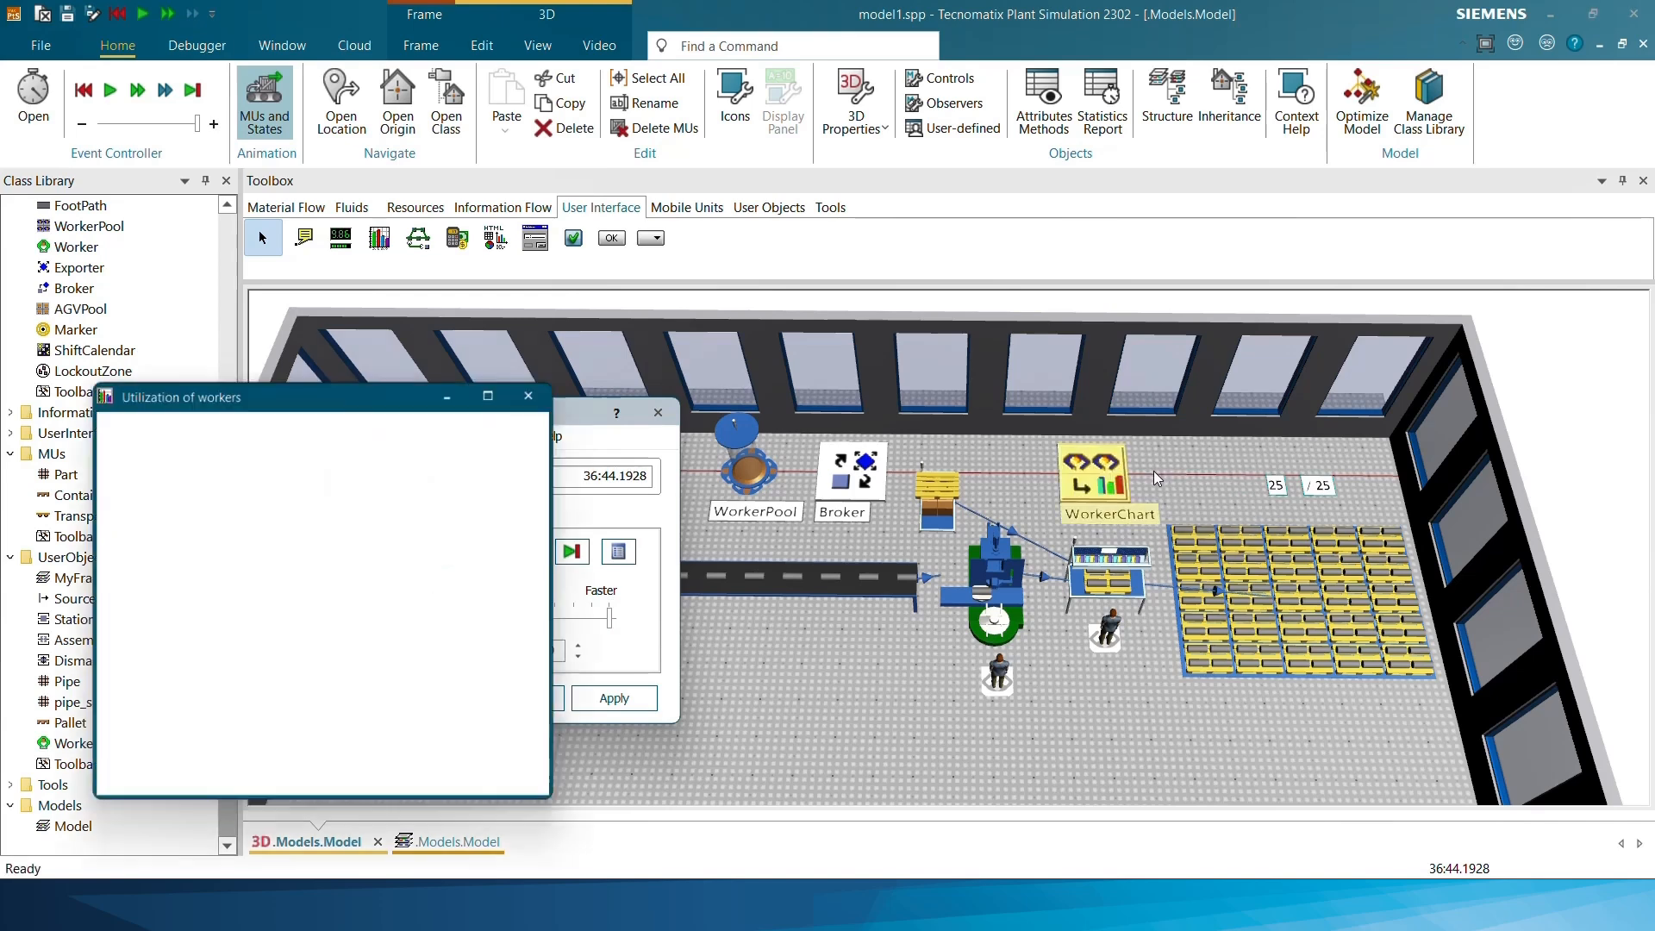
drag(402, 391, 1400, 84)
click(1067, 515)
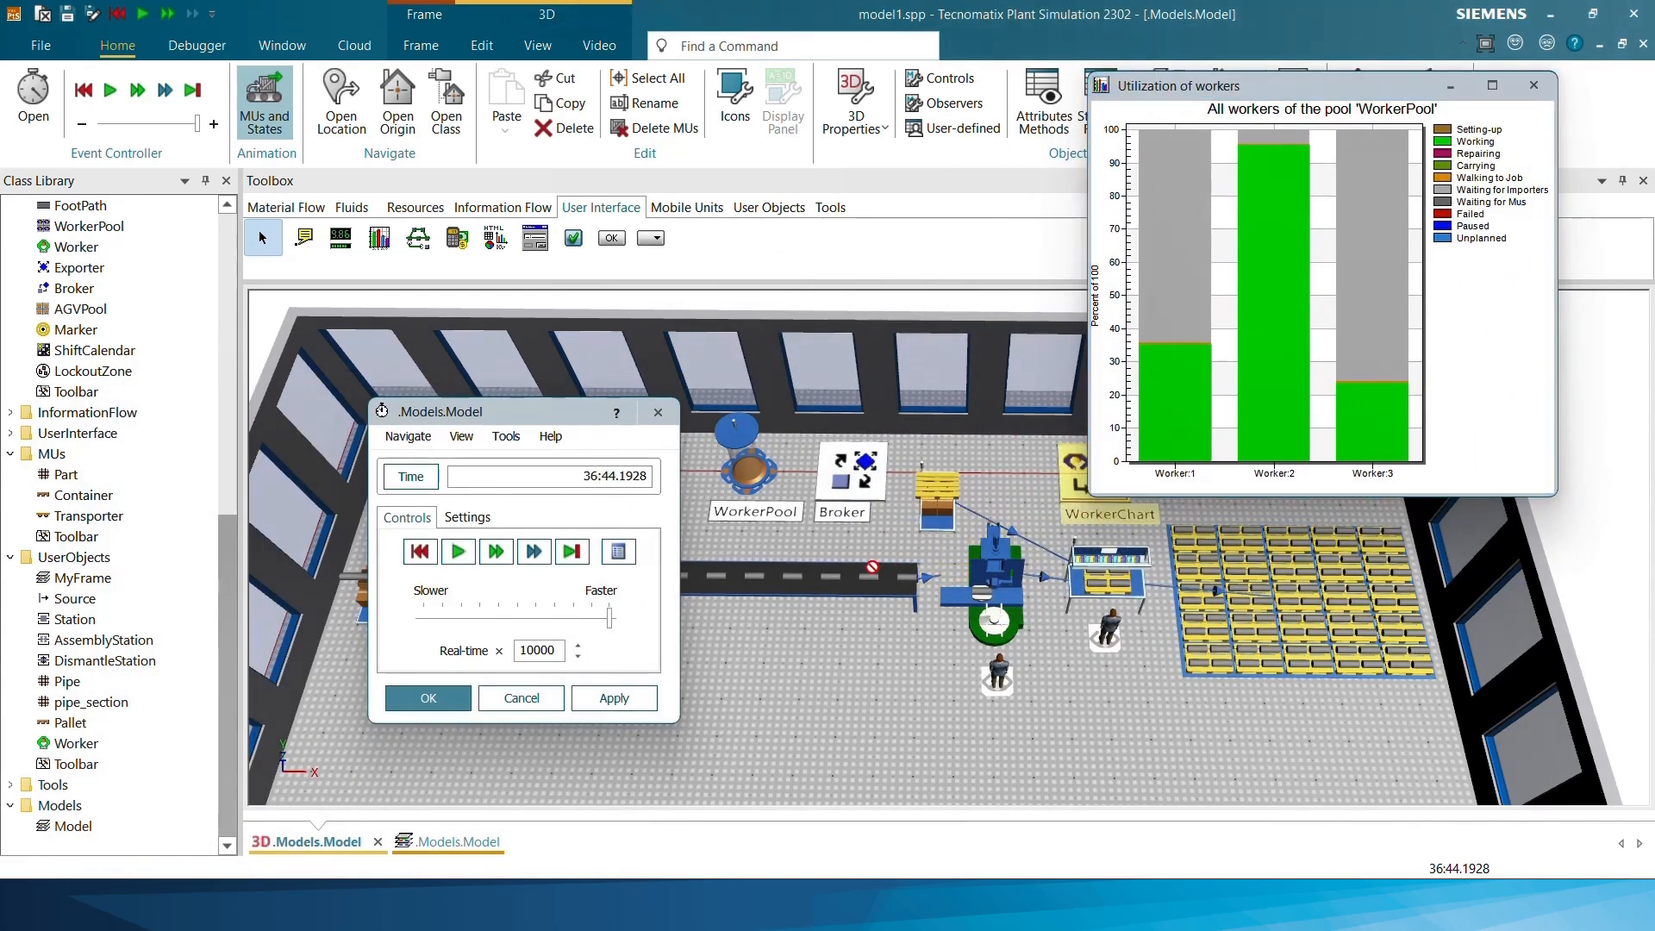
drag(1085, 489, 713, 617)
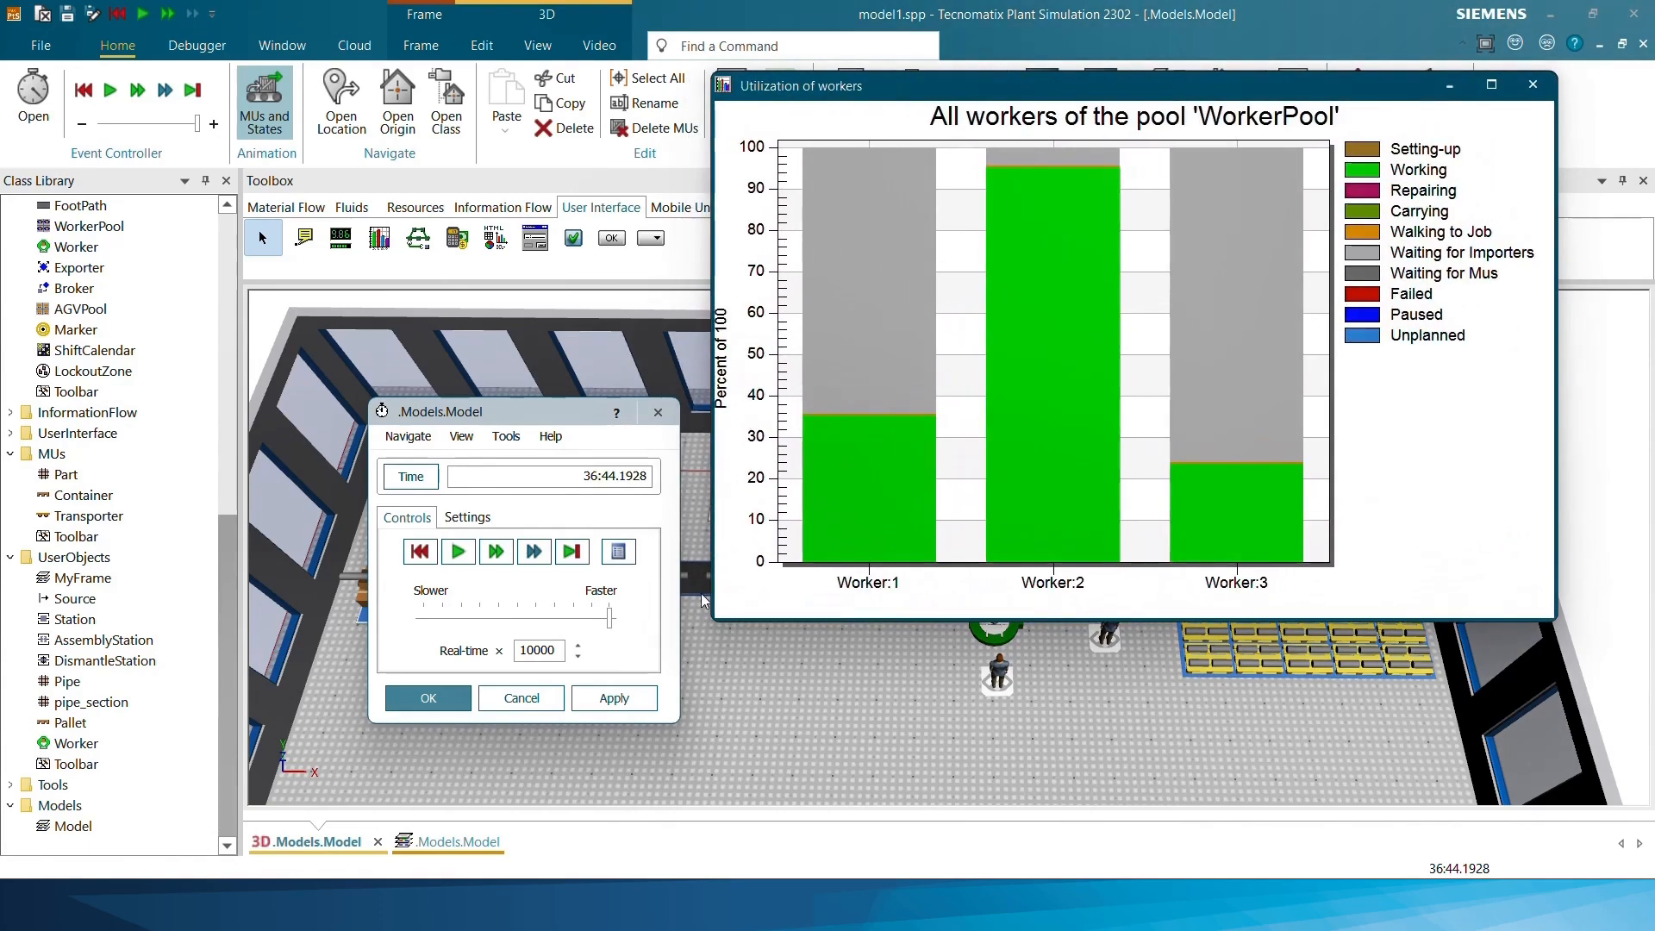
Set the worker utilization chart's display to Graph and Table
double_click(999, 226)
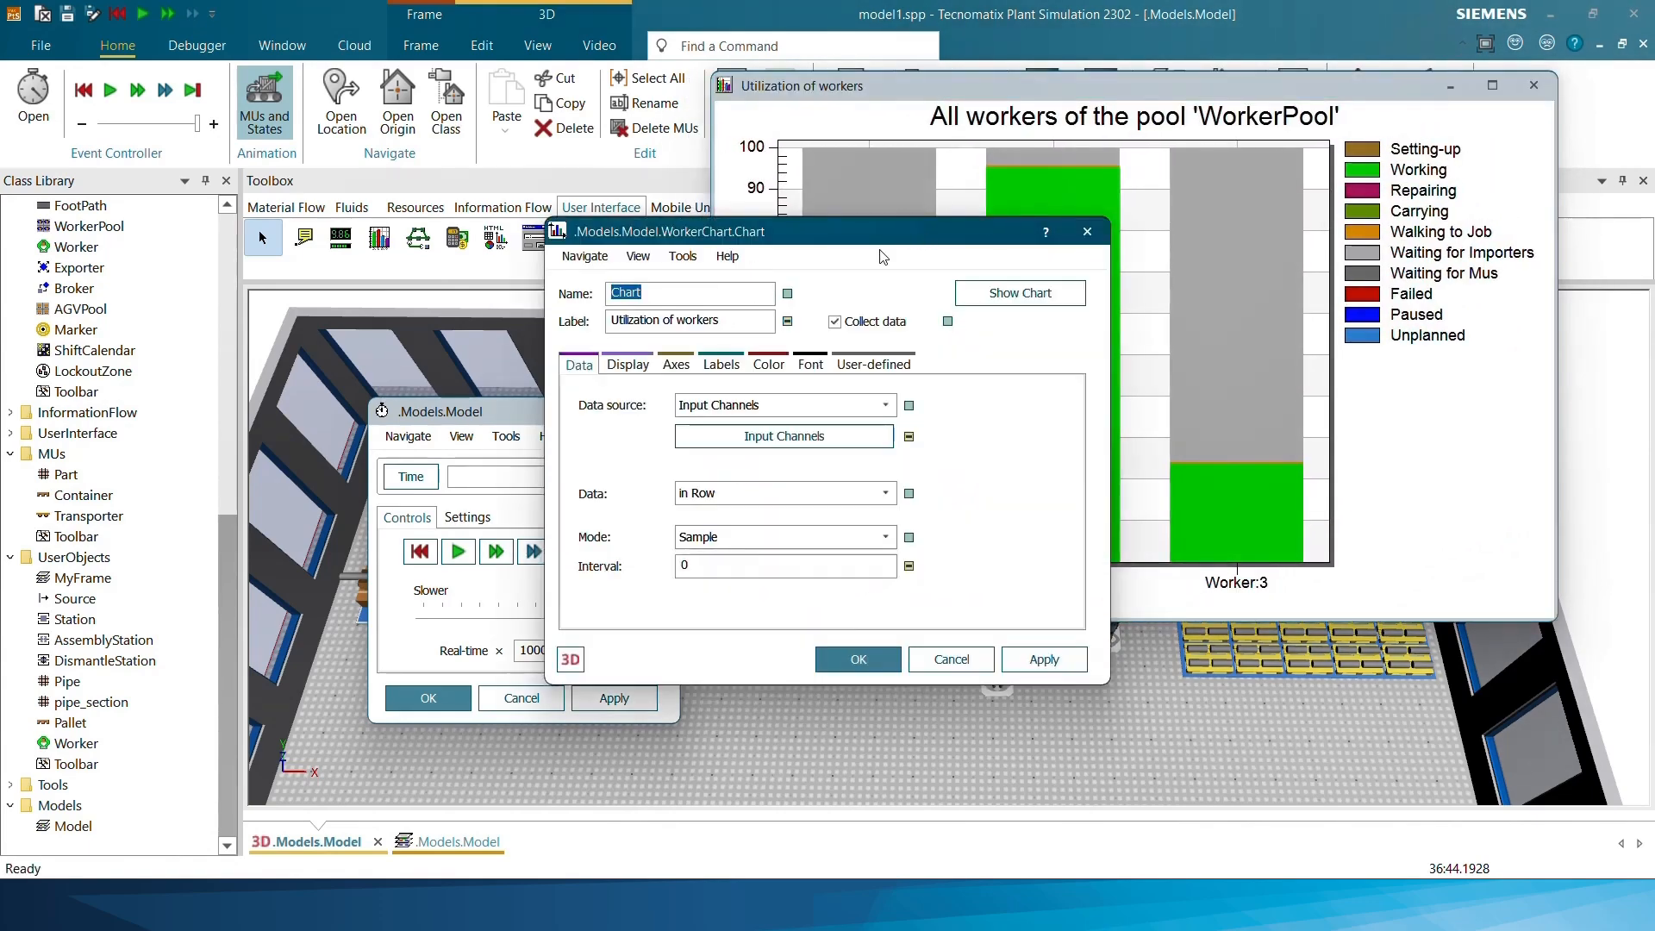
drag(913, 227, 483, 91)
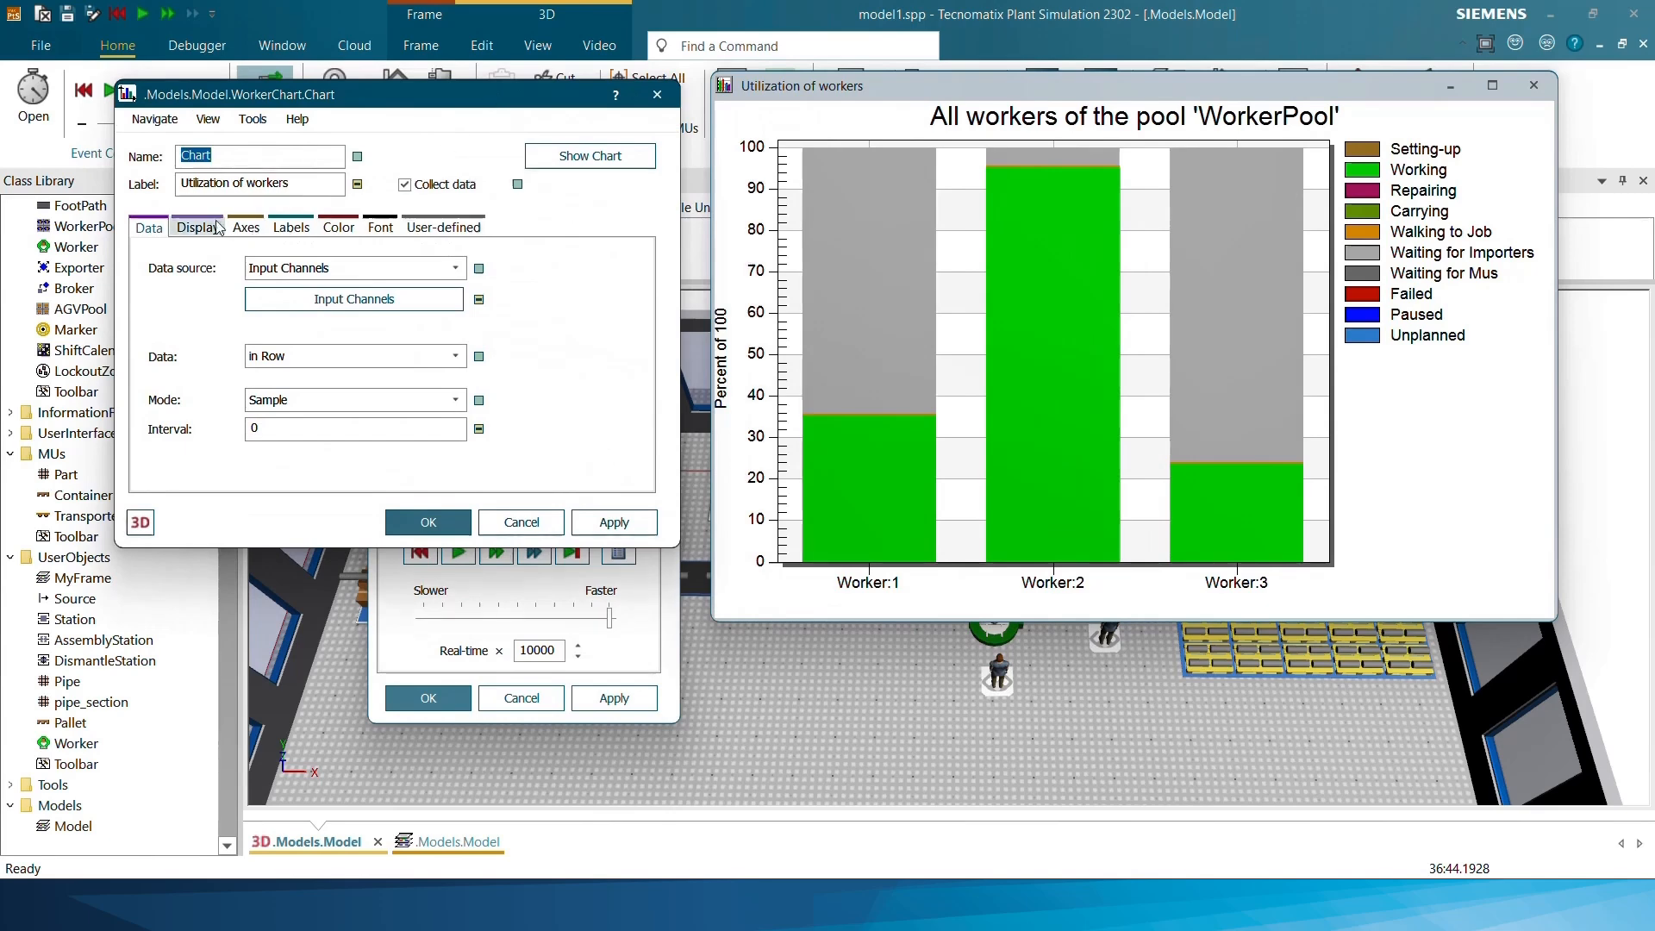
click(183, 226)
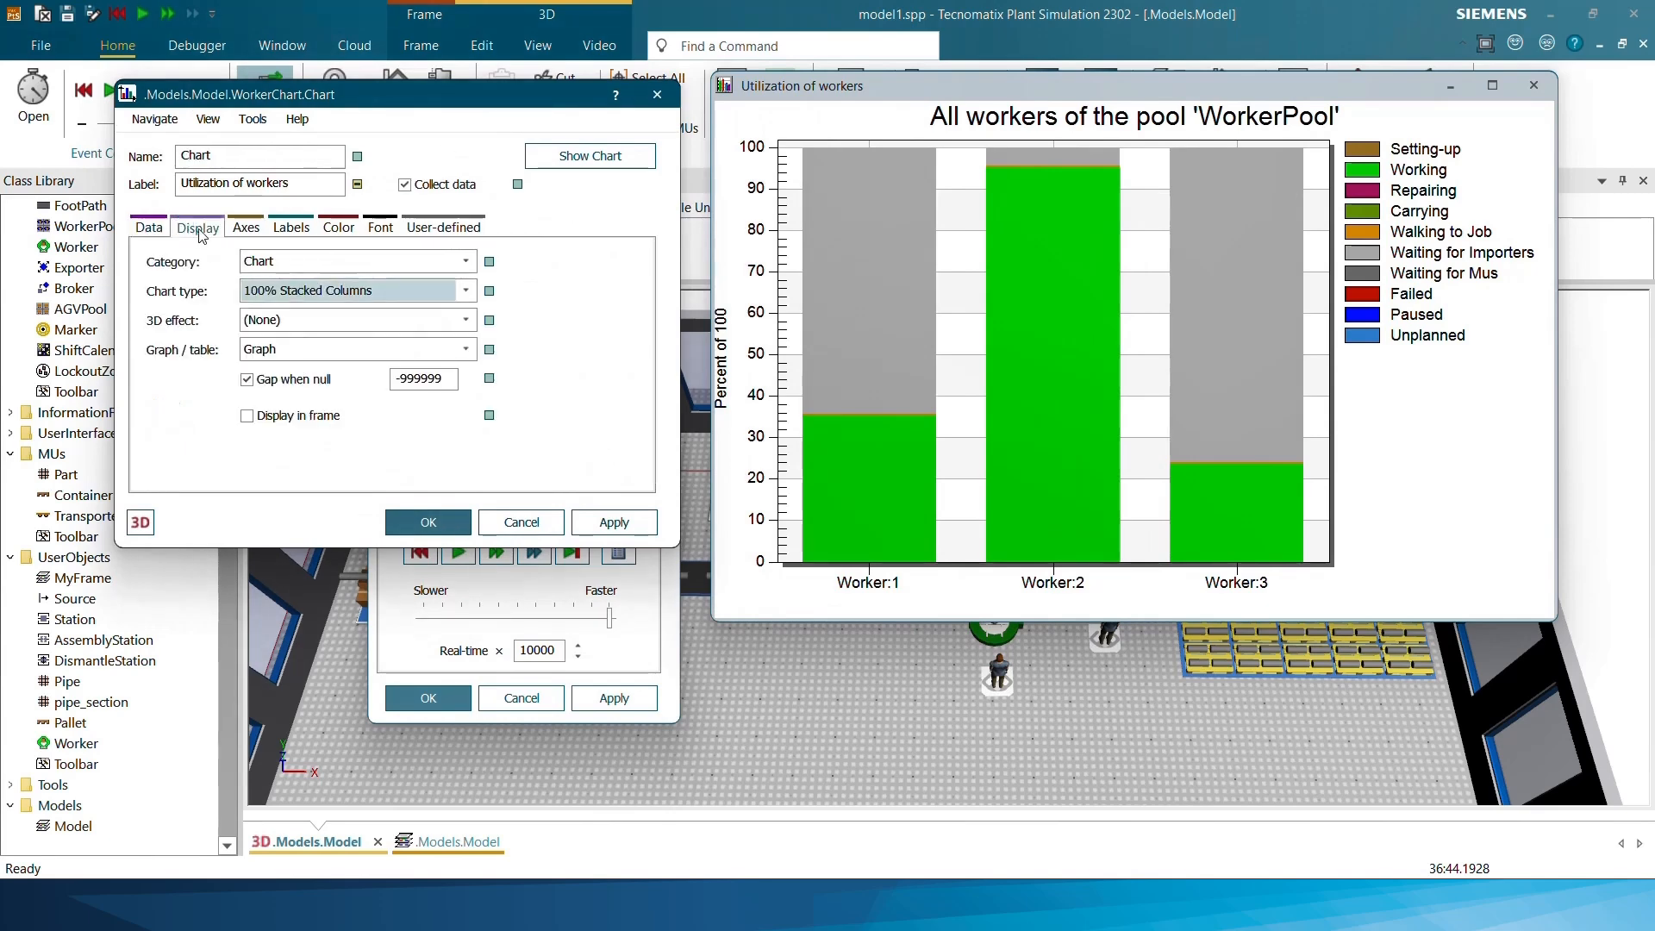
click(269, 354)
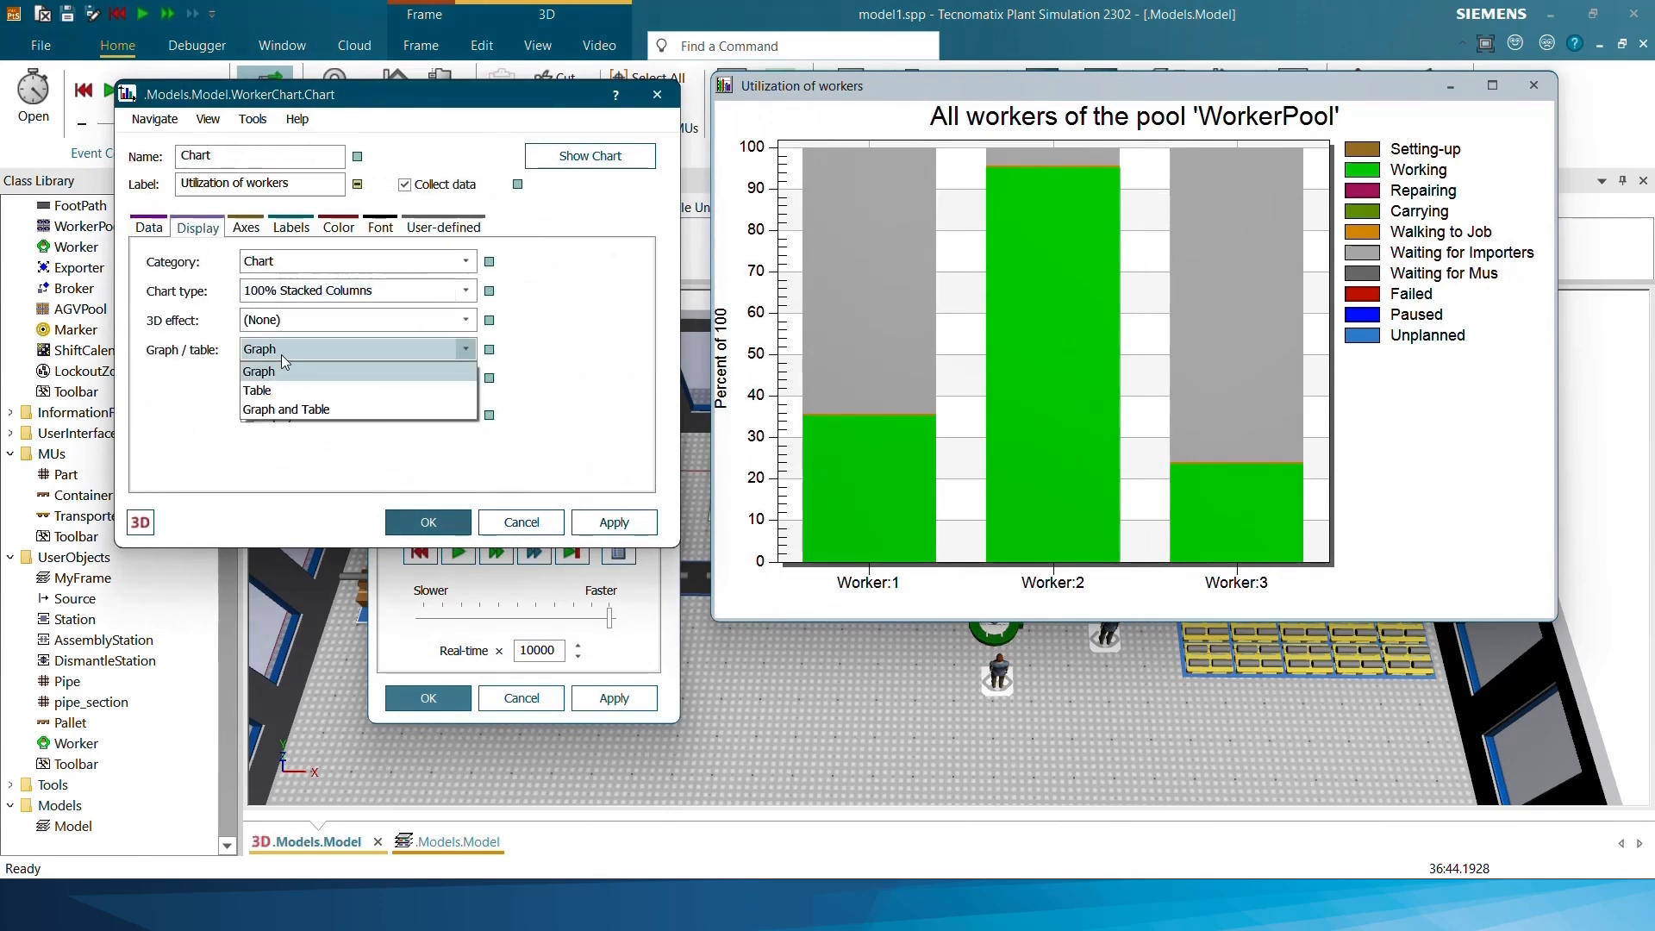
click(293, 408)
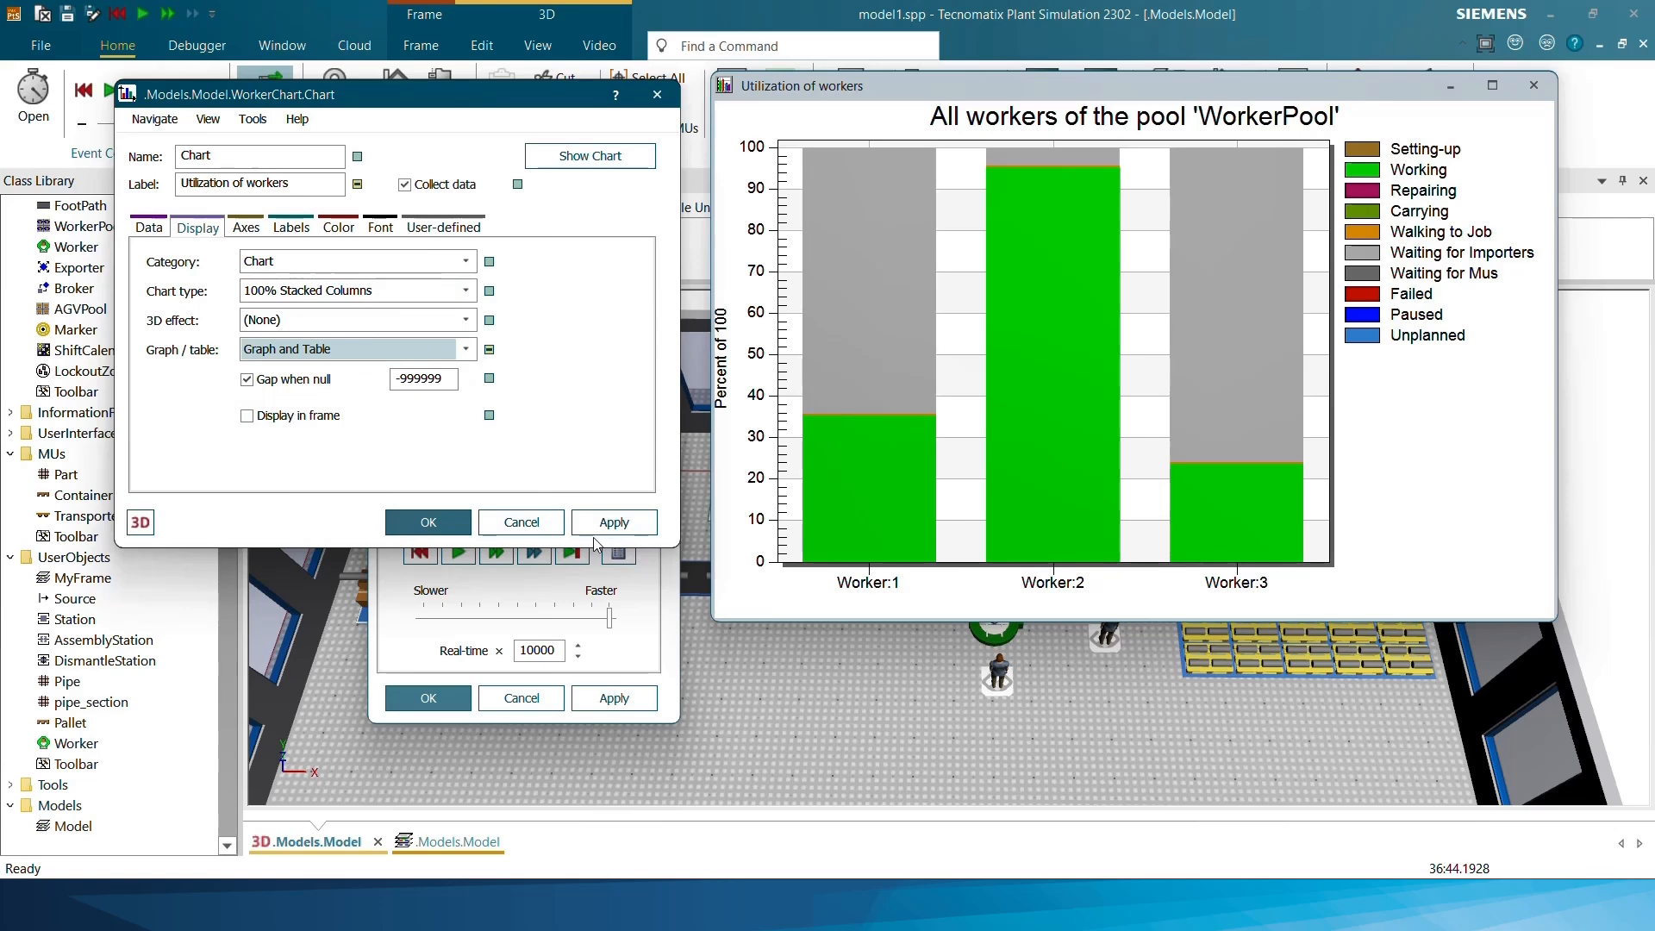
click(613, 522)
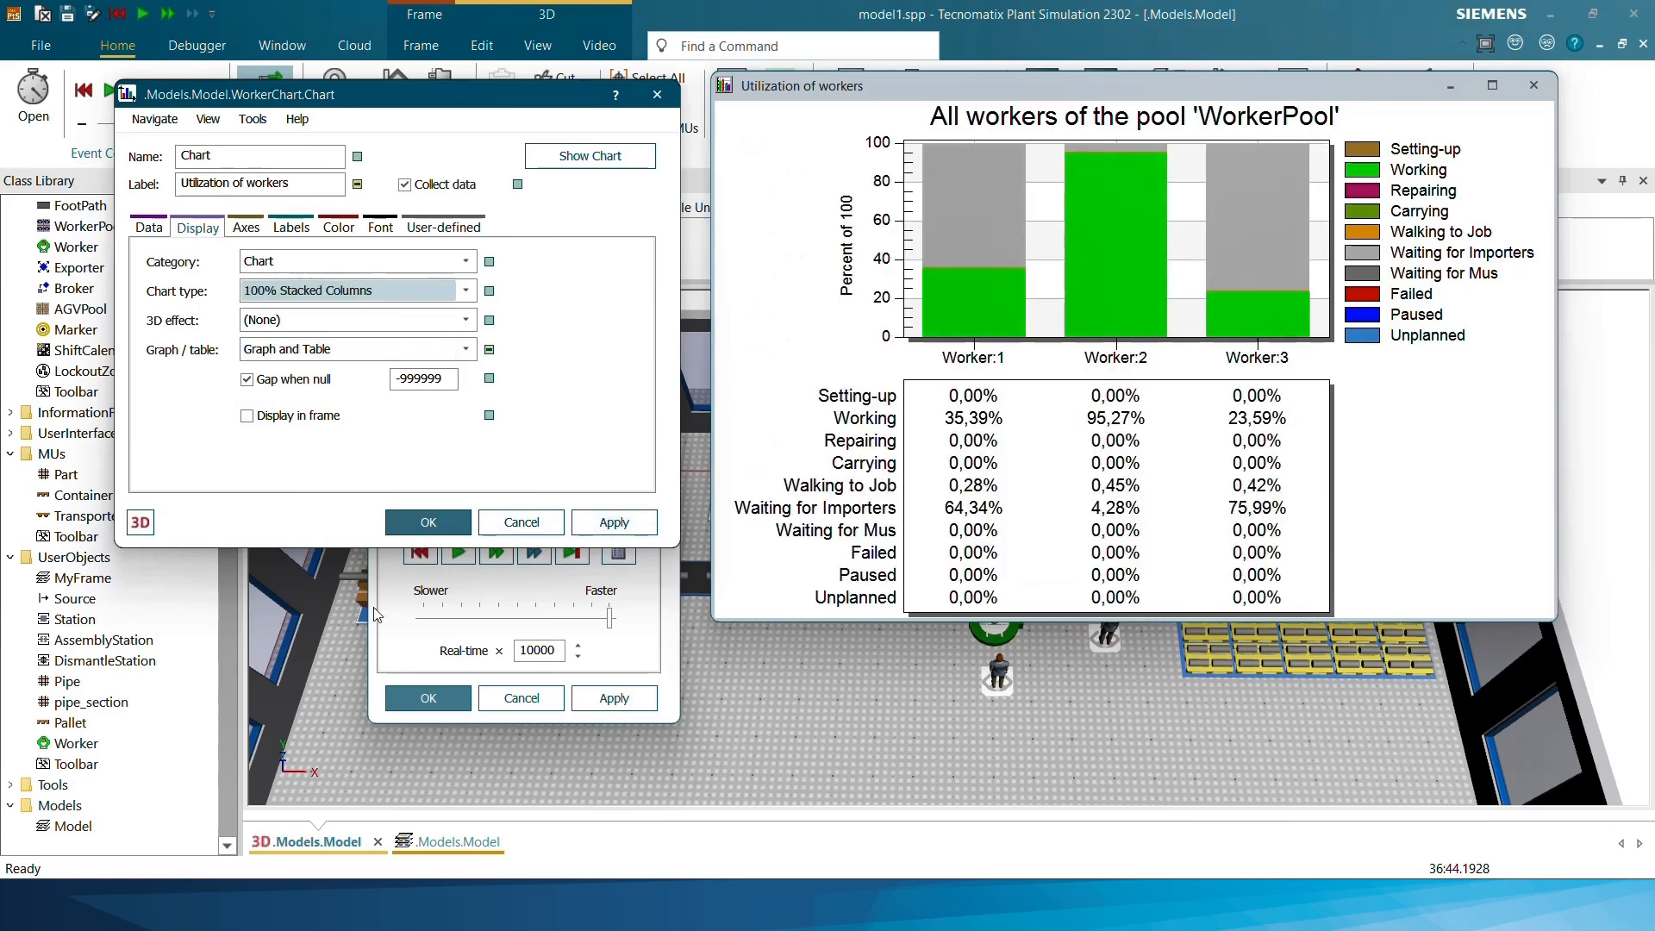
click(442, 531)
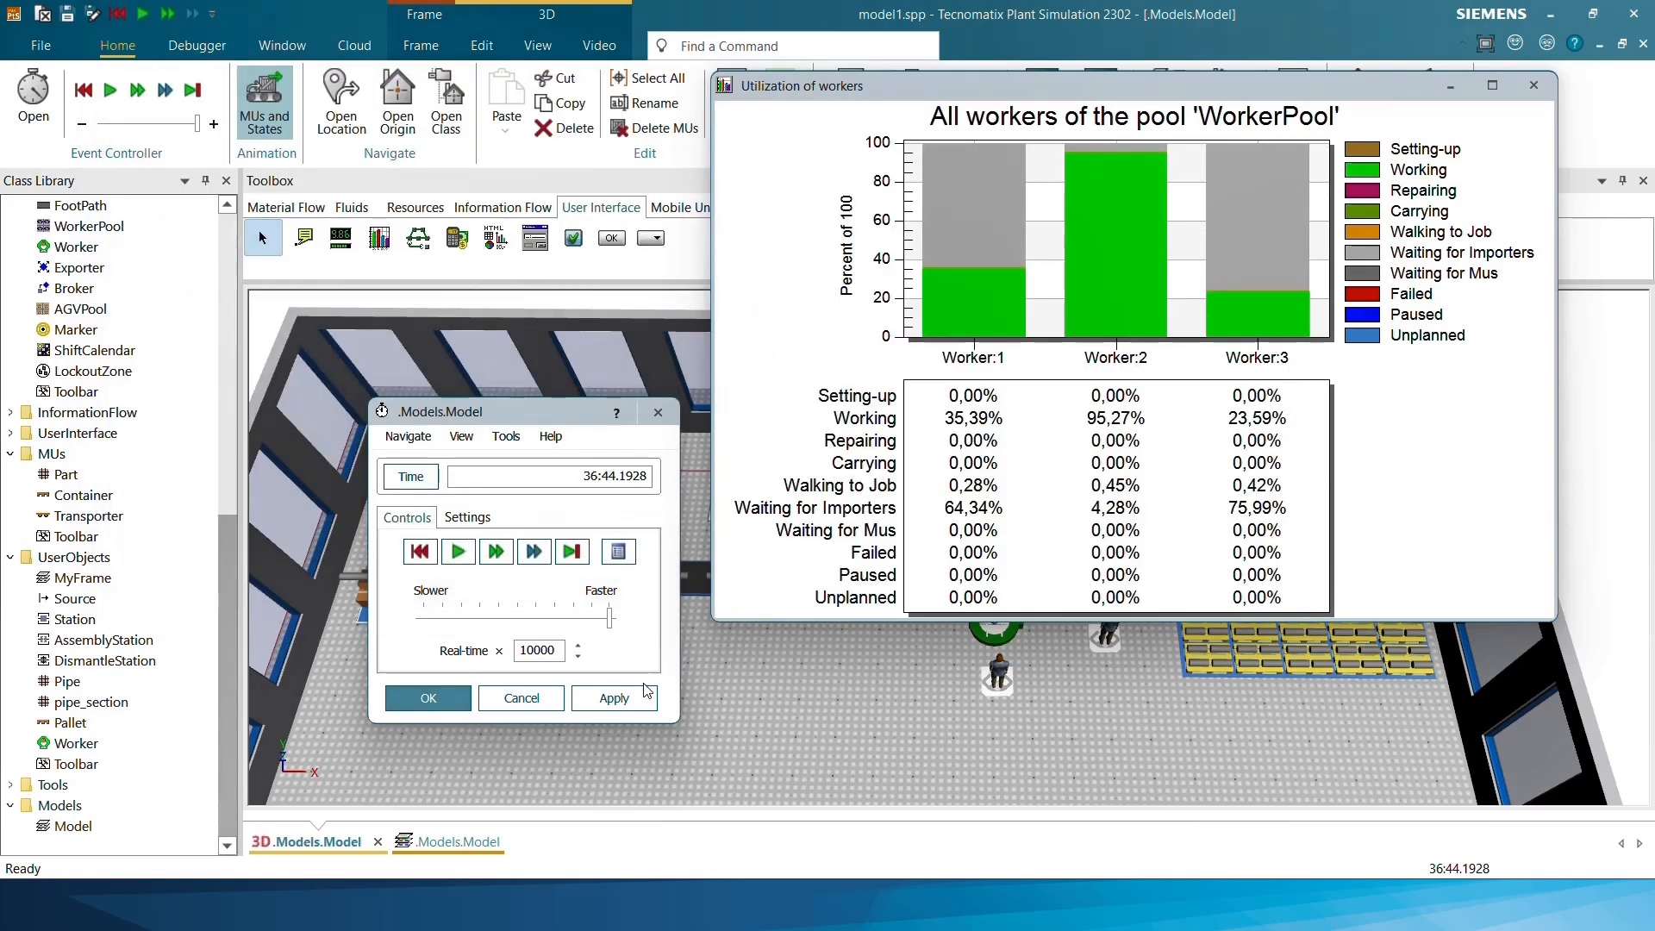
Enlarge the utilization chart to examine the percentages per worker, and close the chart and event controller windows
drag(712, 619, 570, 718)
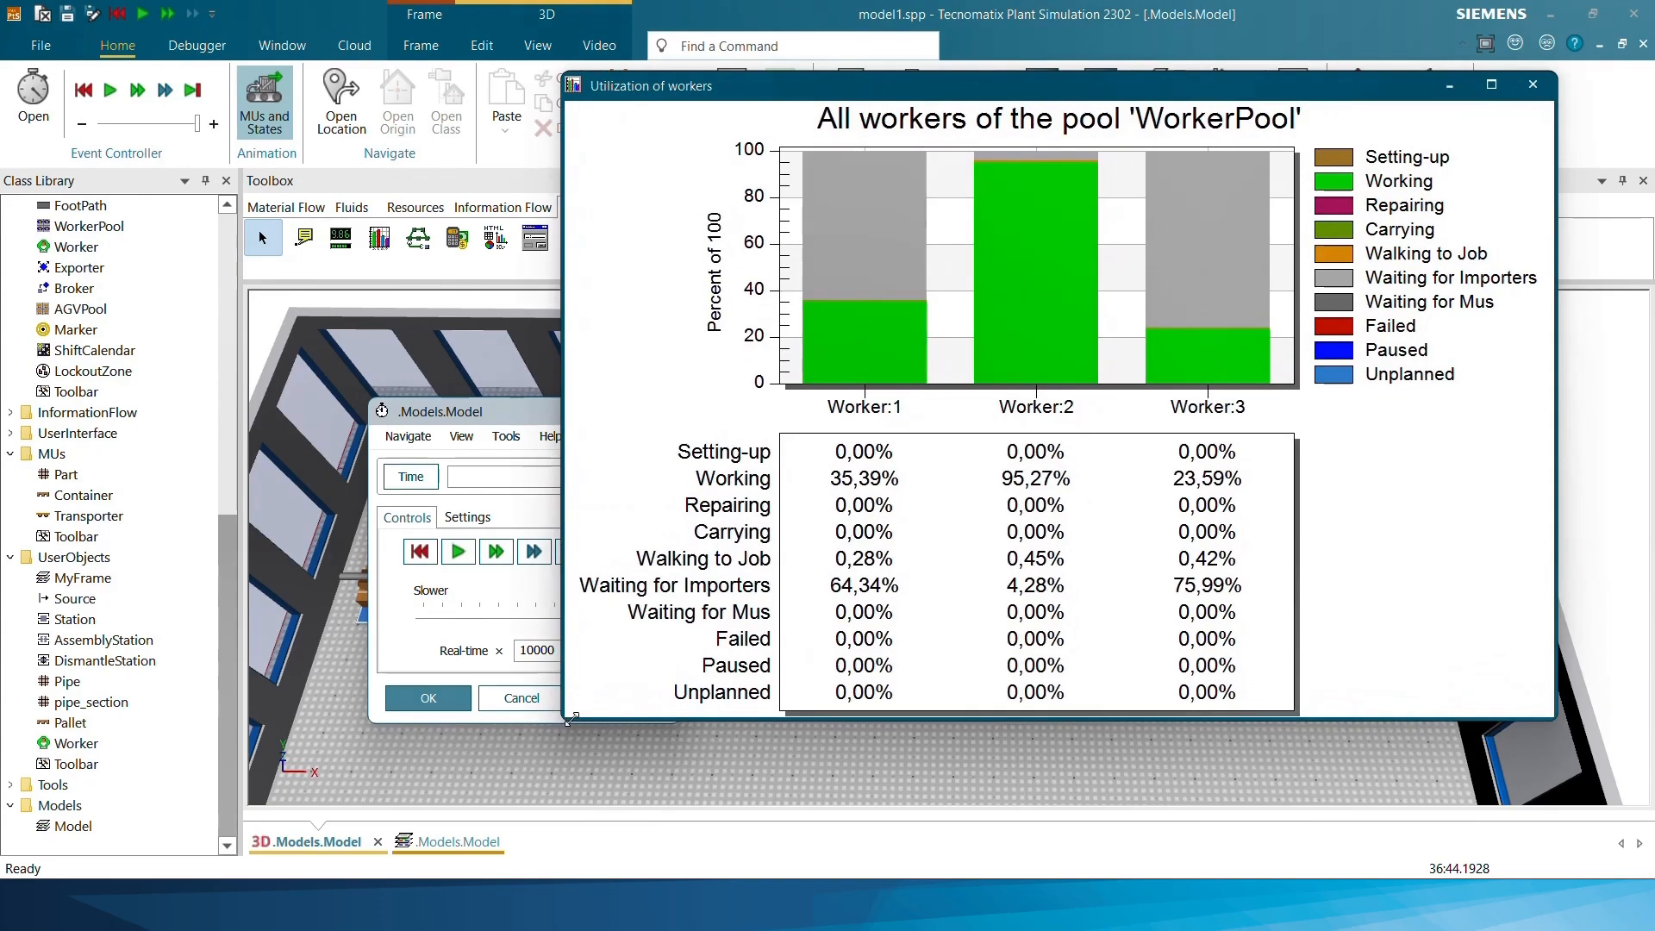
click(1532, 85)
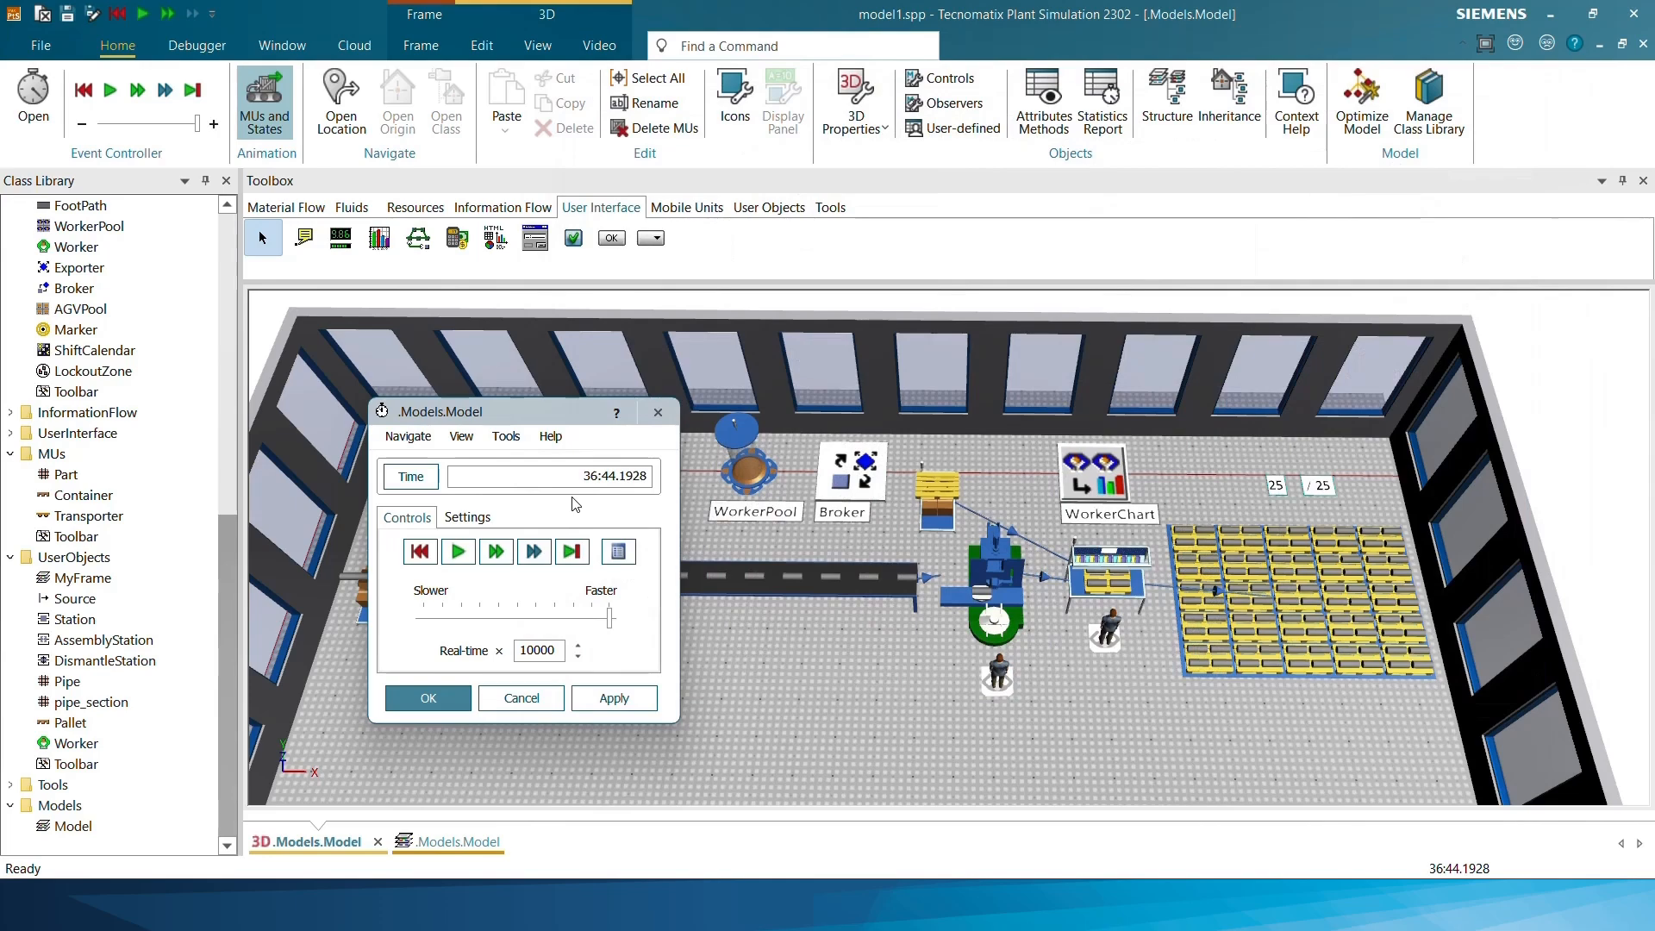
click(657, 413)
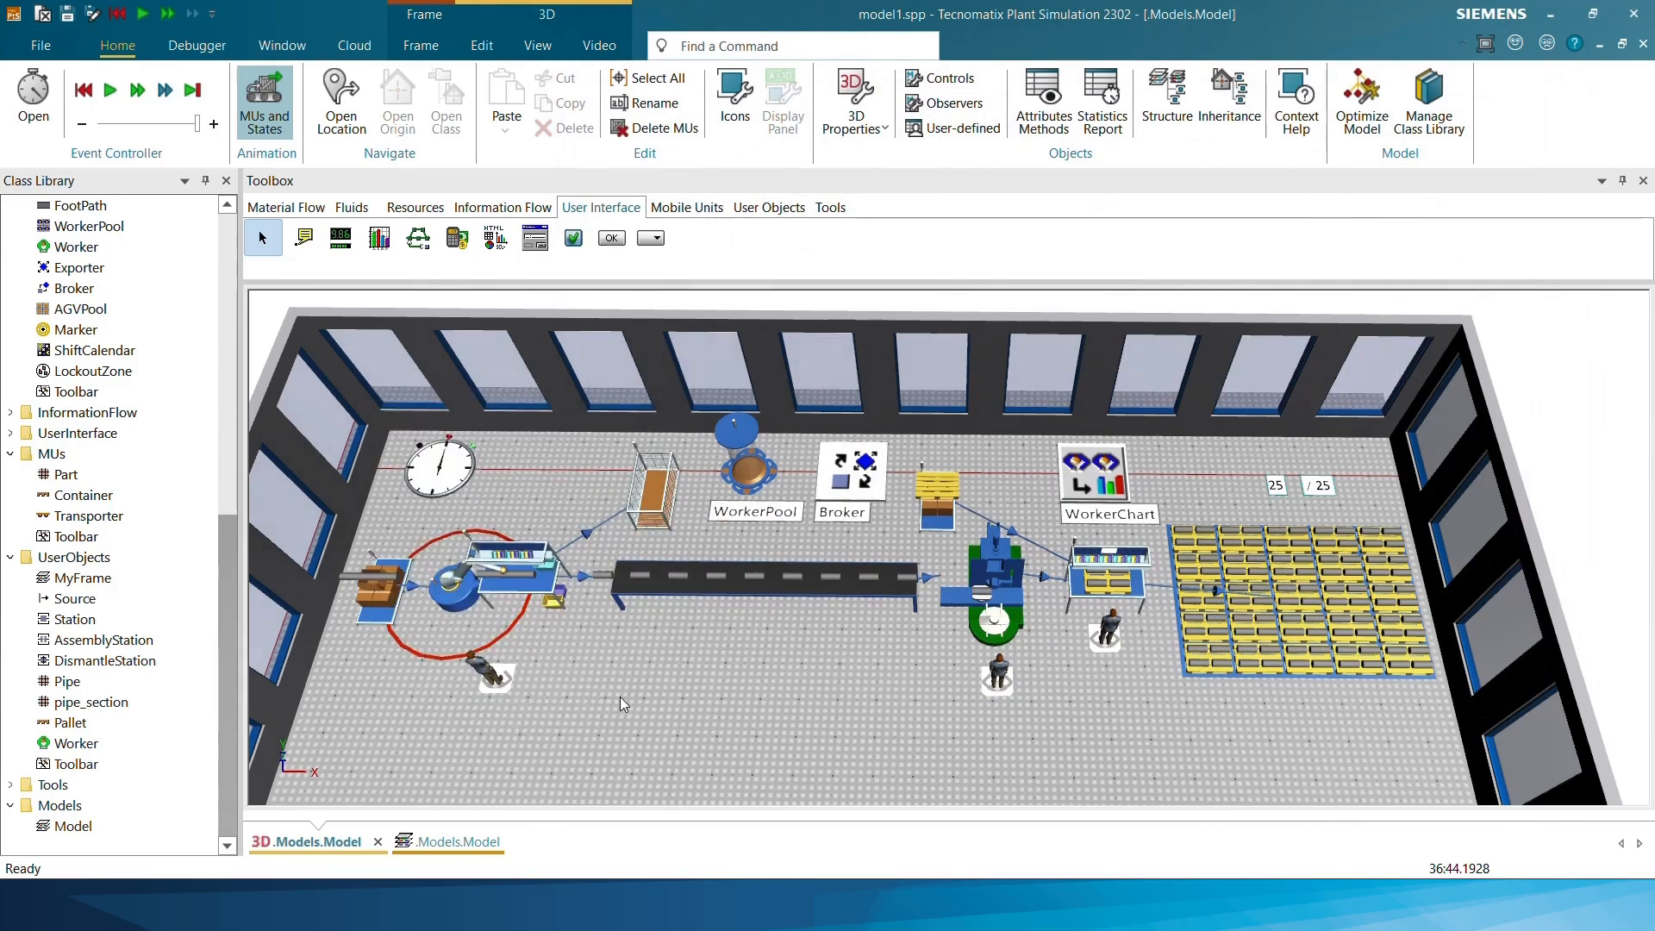